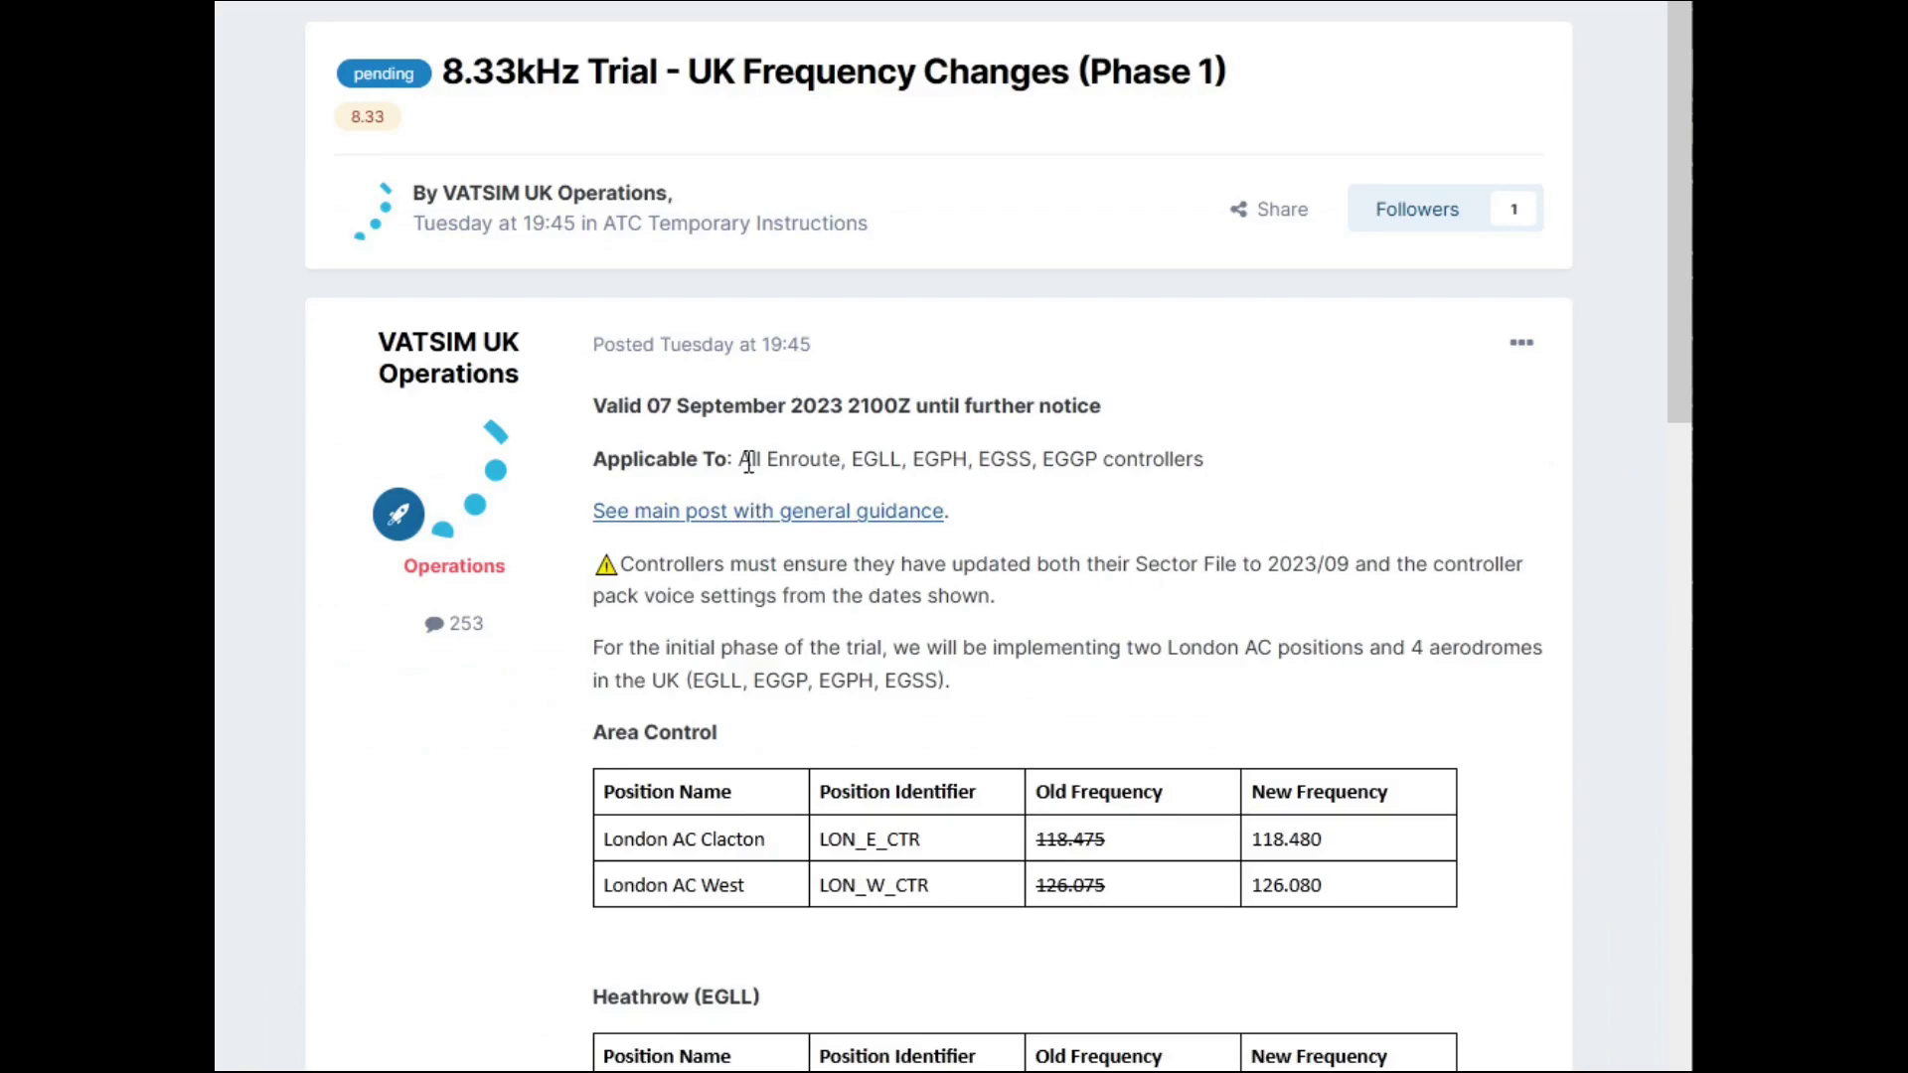
Highlight the controllers the 8.33kHz trial notice applies to and read on through its frequency change tables.
{"action": "left_click_drag", "start_coordinate": [743, 462], "coordinate": [1214, 477]}
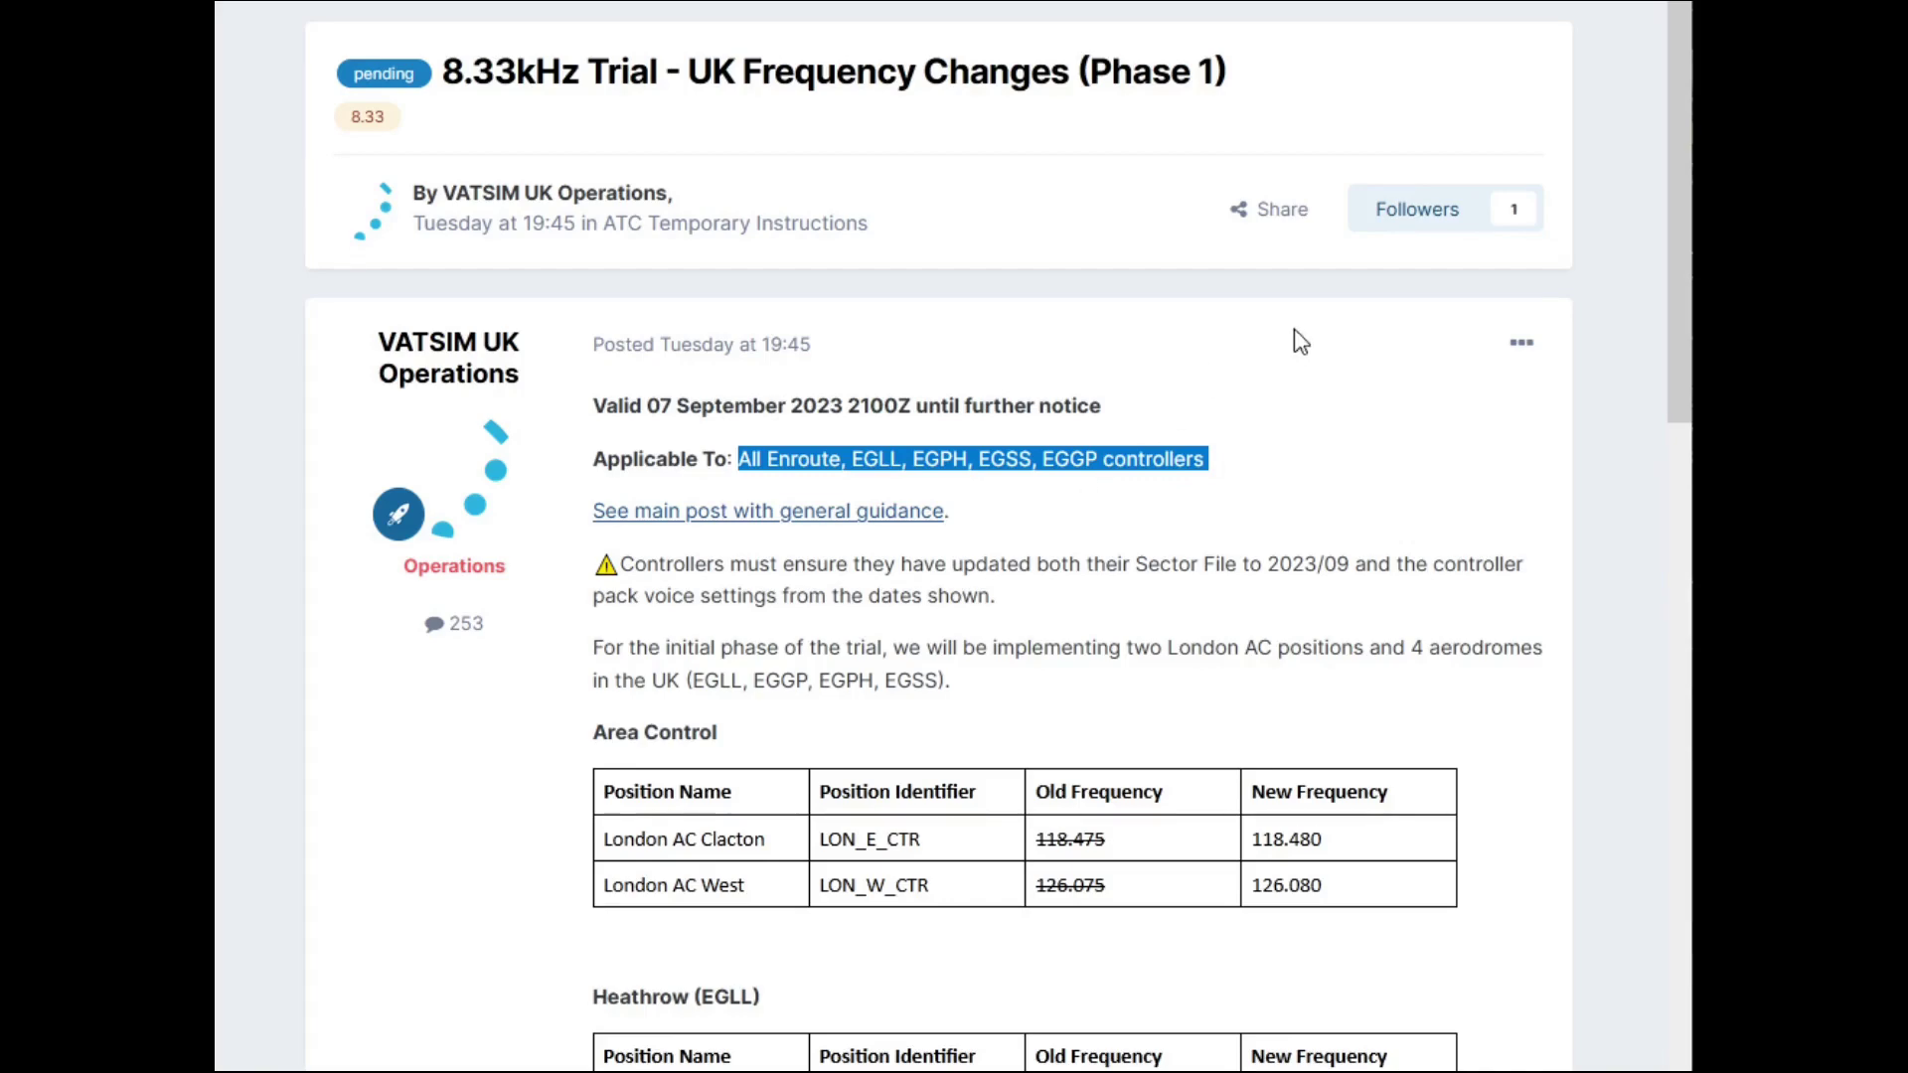
{"action": "left_click_drag", "start_coordinate": [1673, 336], "coordinate": [1657, 593]}
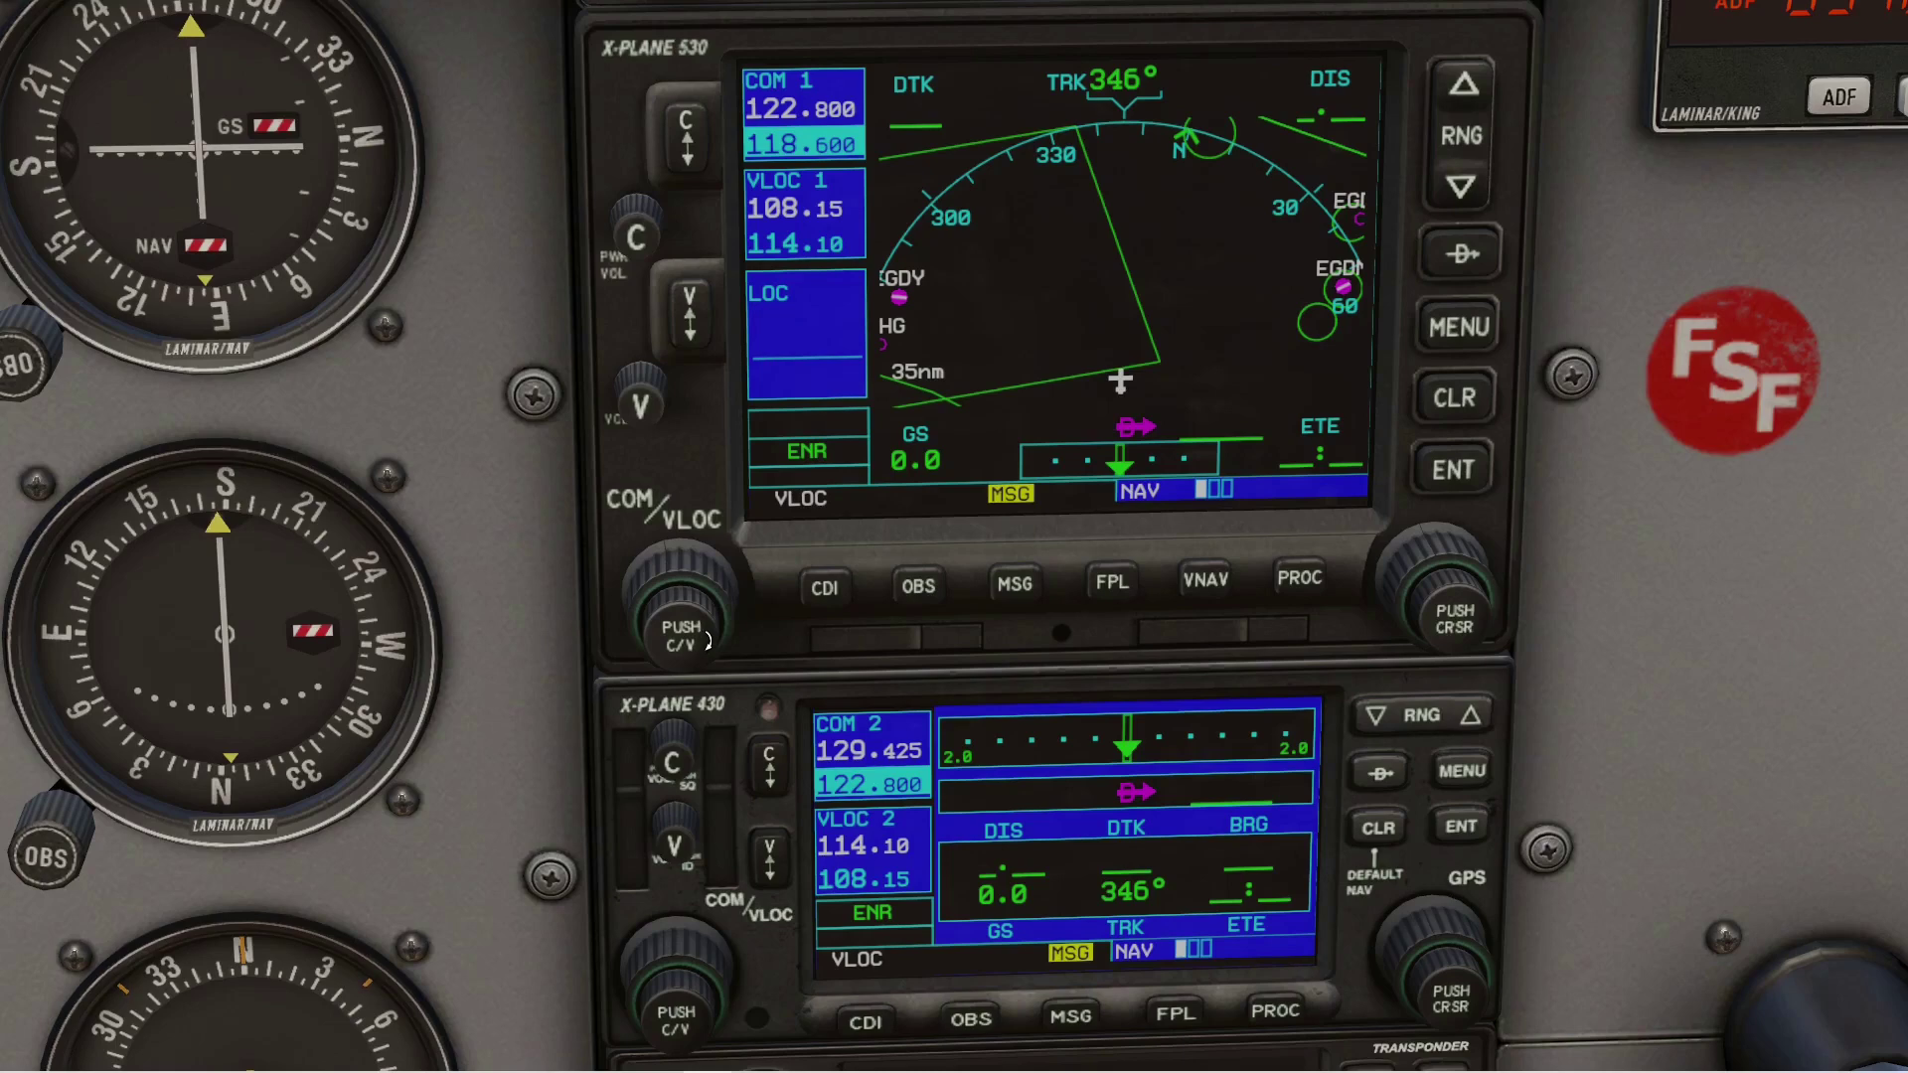
In X-Plane, tune the standby COM frequencies on the X-Plane 530, 430 and 1000 units.
{"action": "scroll", "coordinate": [706, 640], "scroll_direction": "up", "scroll_amount": 1}
{"action": "scroll", "coordinate": [706, 640], "scroll_direction": "up", "scroll_amount": 5}
{"action": "scroll", "coordinate": [706, 638], "scroll_direction": "up", "scroll_amount": 1}
{"action": "scroll", "coordinate": [704, 637], "scroll_direction": "up", "scroll_amount": 1}
{"action": "scroll", "coordinate": [705, 637], "scroll_direction": "up", "scroll_amount": 1}
{"action": "scroll", "coordinate": [704, 636], "scroll_direction": "up", "scroll_amount": 2}
{"action": "scroll", "coordinate": [721, 960], "scroll_direction": "down", "scroll_amount": 4}
{"action": "scroll", "coordinate": [701, 1009], "scroll_direction": "down", "scroll_amount": 2}
{"action": "scroll", "coordinate": [700, 1010], "scroll_direction": "down", "scroll_amount": 2}
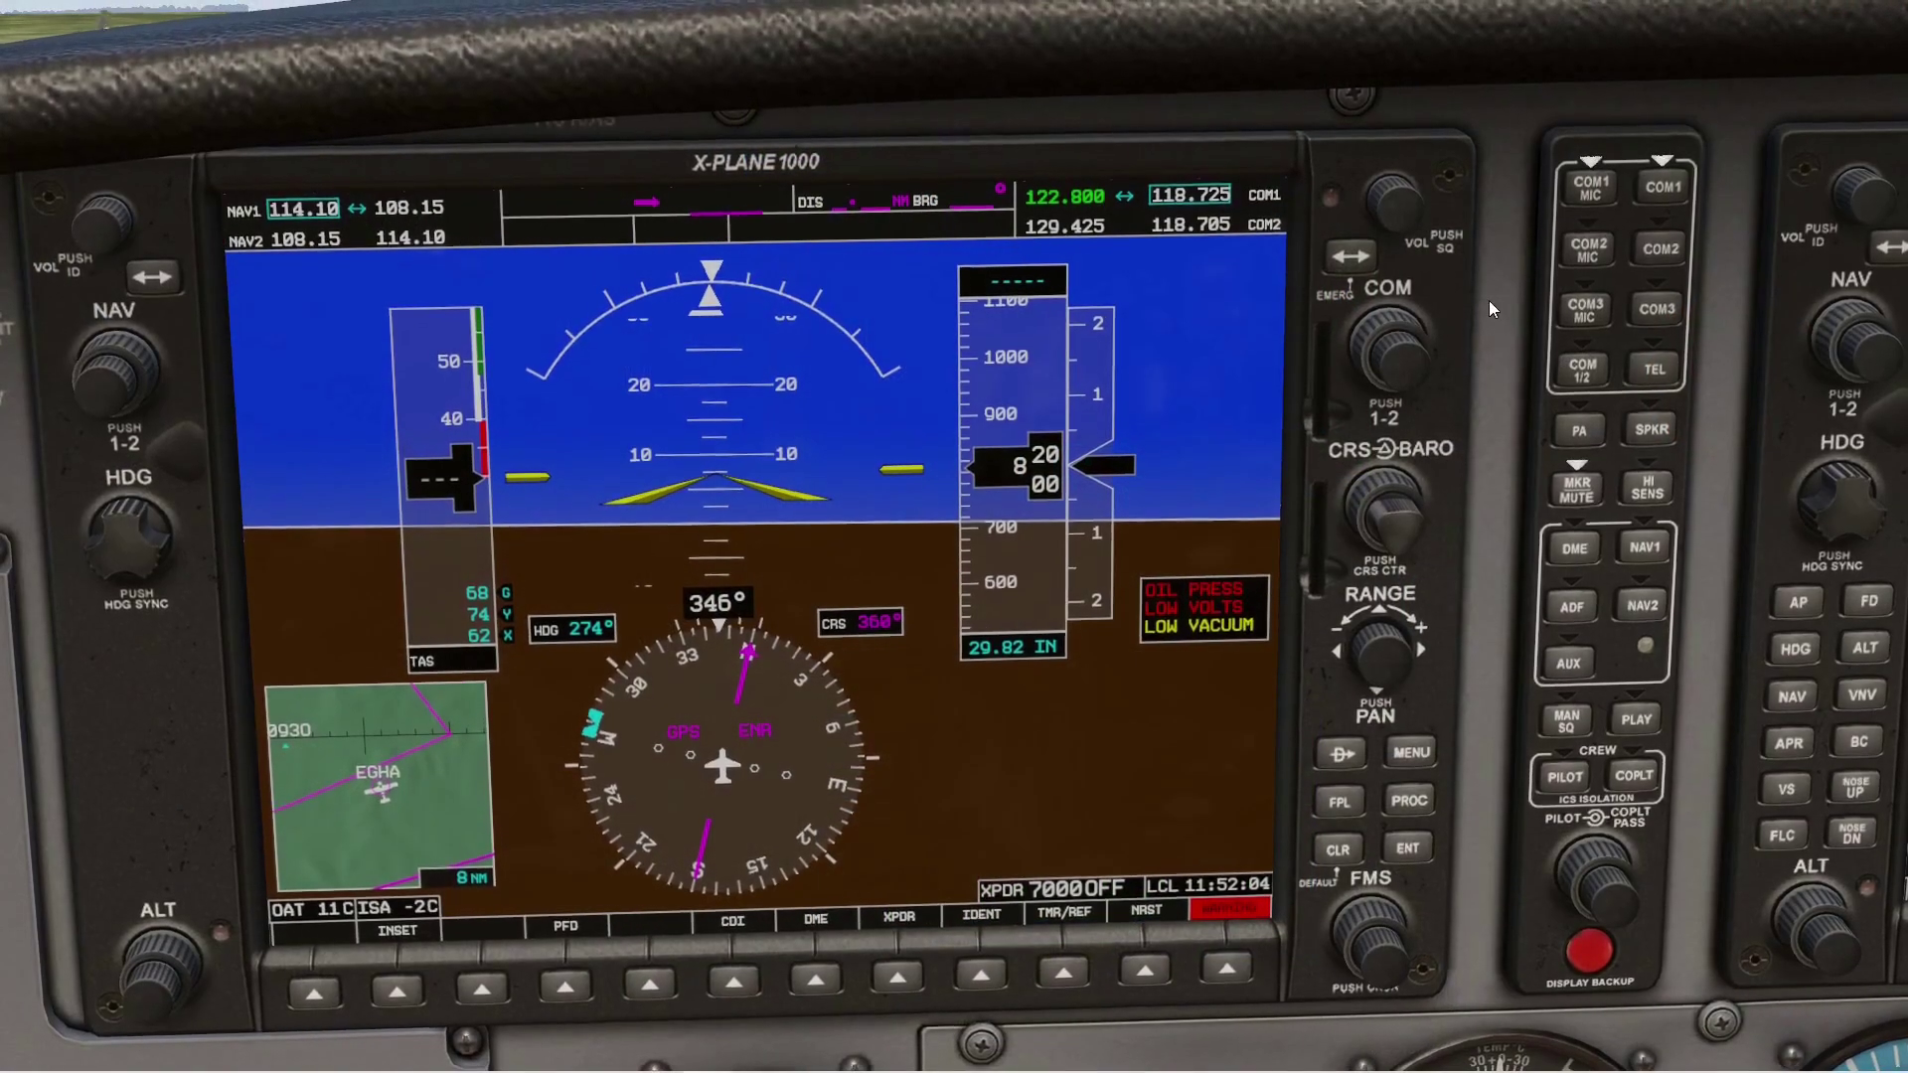
{"action": "scroll", "coordinate": [1379, 360], "scroll_direction": "down", "scroll_amount": 4}
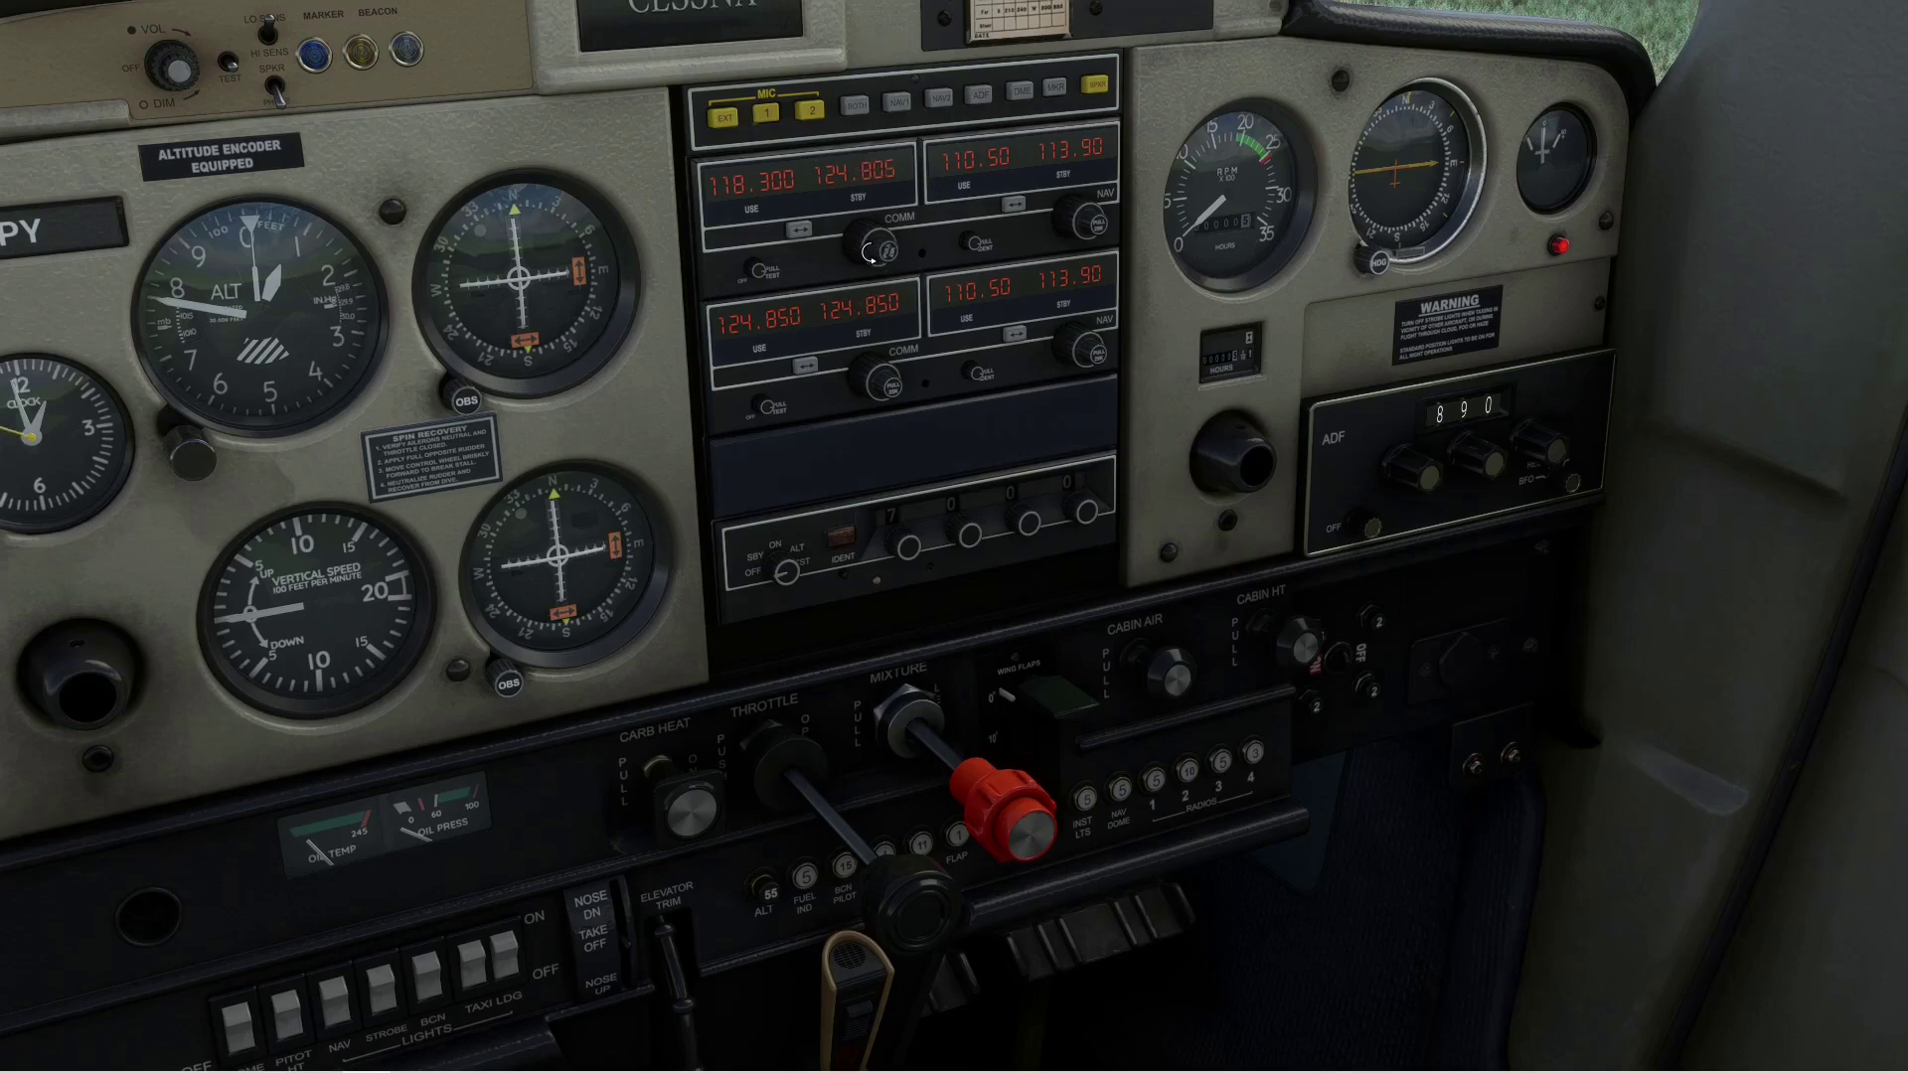
In the Cessna with the classic radio stack, tune the first COMM radio's standby frequency down to 124.705.
{"action": "scroll", "coordinate": [867, 251], "scroll_direction": "up", "scroll_amount": 1}
{"action": "scroll", "coordinate": [867, 251], "scroll_direction": "down", "scroll_amount": 6}
{"action": "scroll", "coordinate": [867, 251], "scroll_direction": "down", "scroll_amount": 3}
{"action": "scroll", "coordinate": [867, 251], "scroll_direction": "down", "scroll_amount": 1}
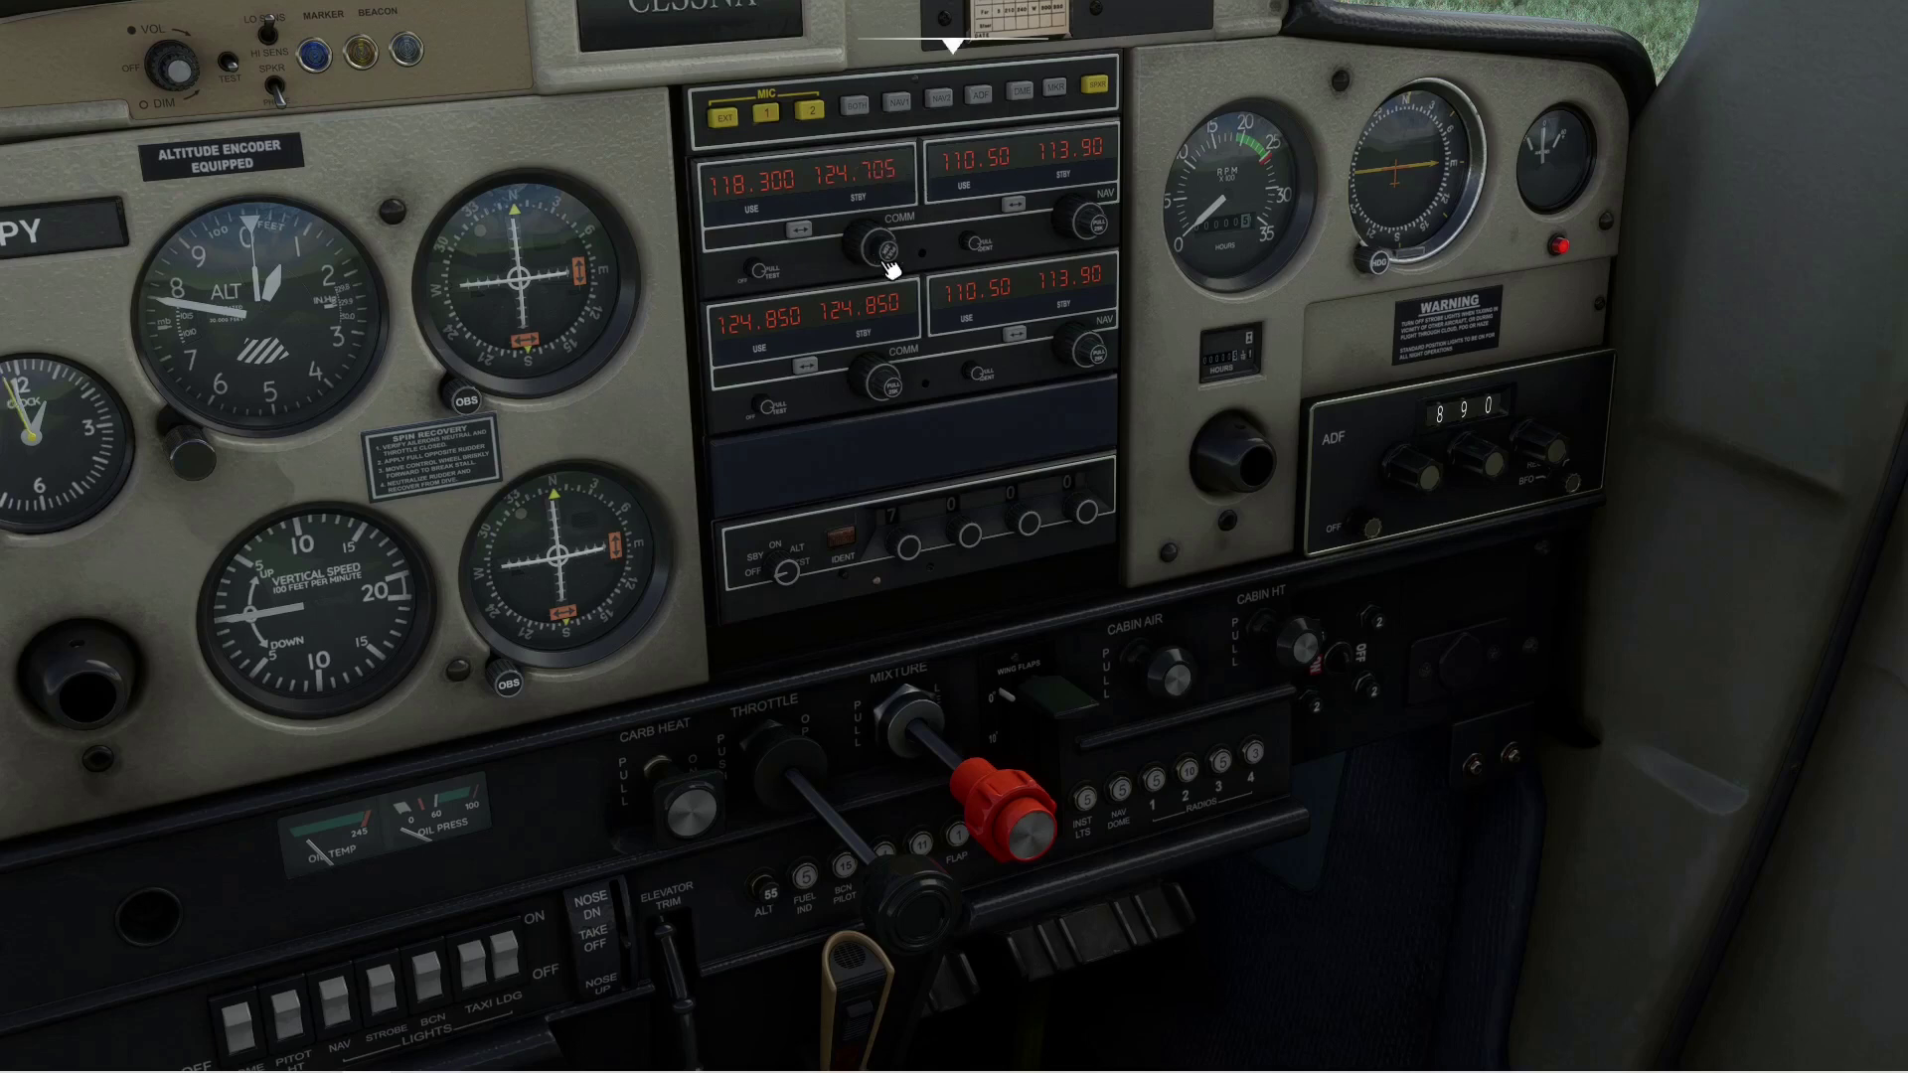
{"action": "scroll", "coordinate": [867, 251], "scroll_direction": "down", "scroll_amount": 1}
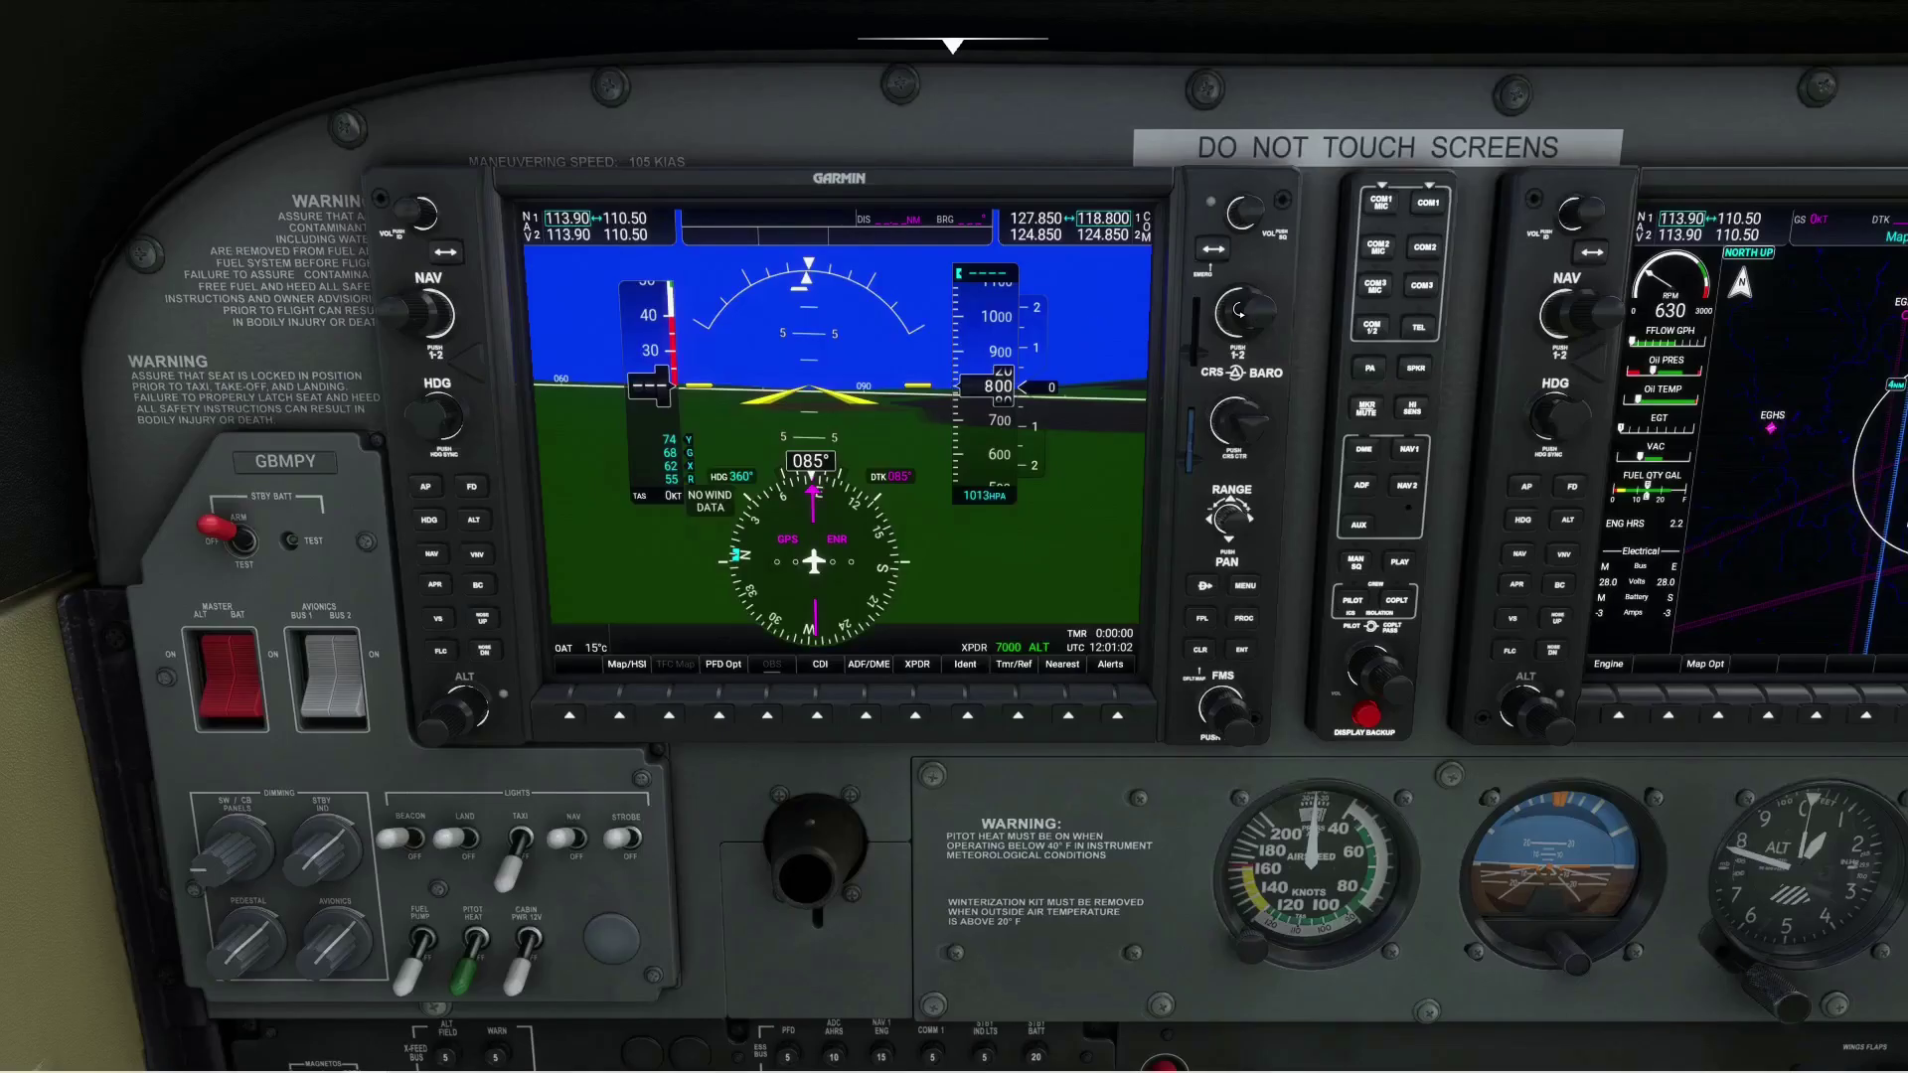
Tune the standby COM frequency on the Garmin glass cockpit's primary flight display.
{"action": "scroll", "coordinate": [1239, 311], "scroll_direction": "down", "scroll_amount": 3}
{"action": "scroll", "coordinate": [1239, 311], "scroll_direction": "down", "scroll_amount": 3}
{"action": "scroll", "coordinate": [1239, 311], "scroll_direction": "down", "scroll_amount": 4}
{"action": "scroll", "coordinate": [1239, 314], "scroll_direction": "up", "scroll_amount": 1}
{"action": "scroll", "coordinate": [1239, 313], "scroll_direction": "down", "scroll_amount": 1}
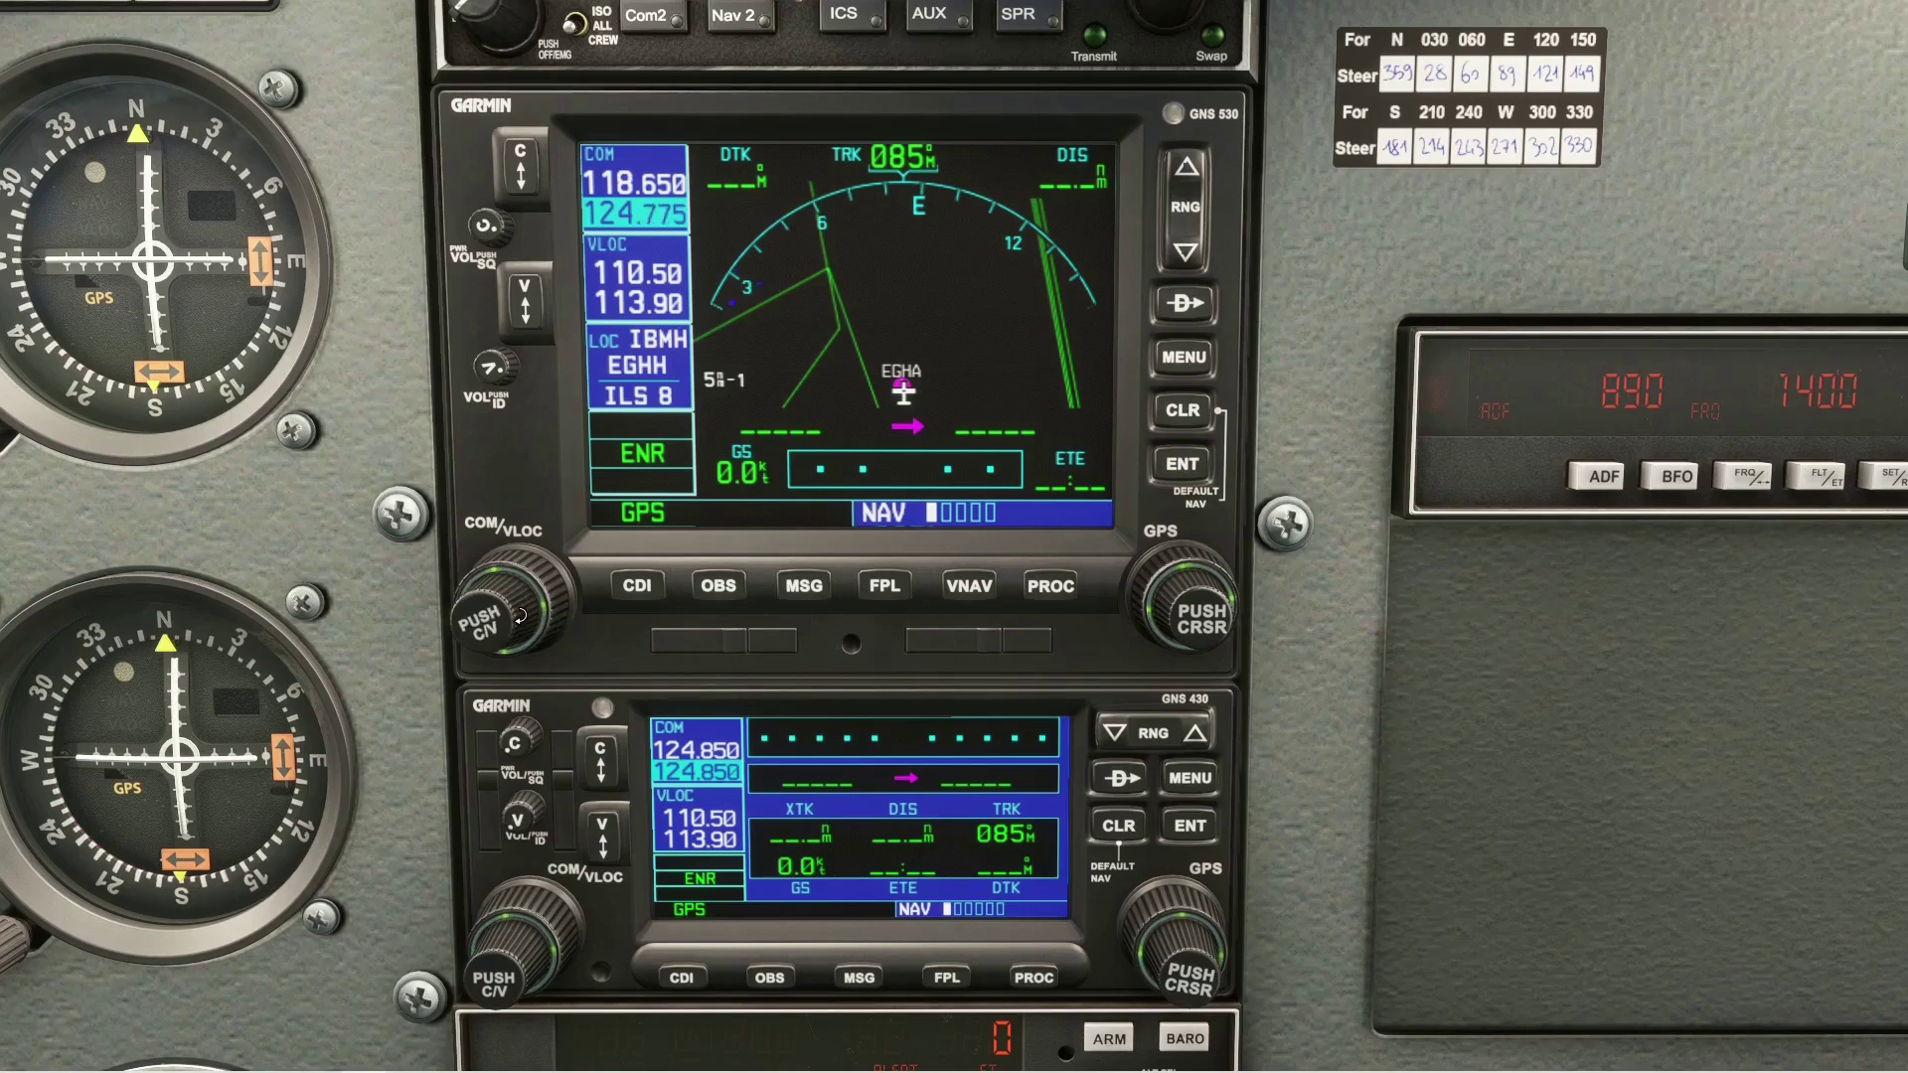
Tune the standby COM frequency to 124.850 on the GNS 530 and 124.875 on the GNS 430.
{"action": "scroll", "coordinate": [519, 615], "scroll_direction": "up", "scroll_amount": 2}
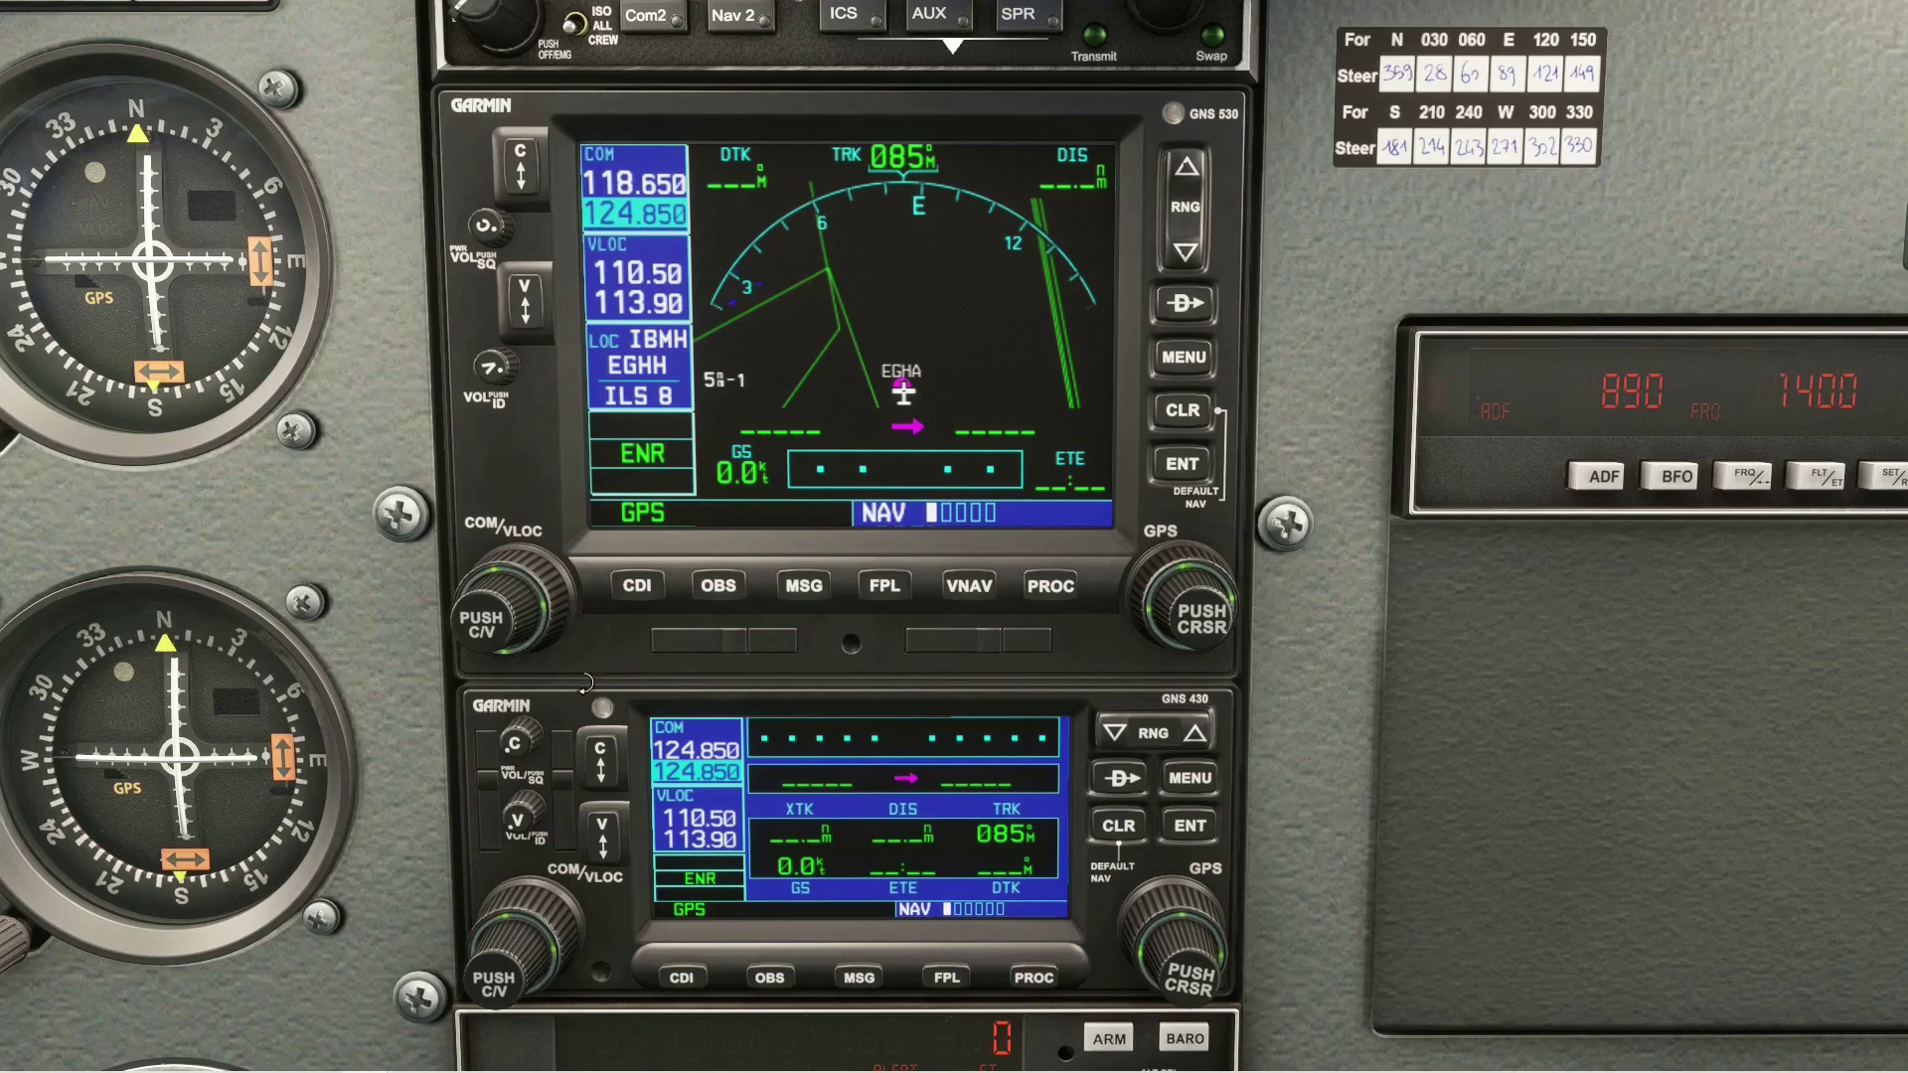
{"action": "scroll", "coordinate": [534, 971], "scroll_direction": "up", "scroll_amount": 2}
{"action": "scroll", "coordinate": [535, 971], "scroll_direction": "down", "scroll_amount": 1}
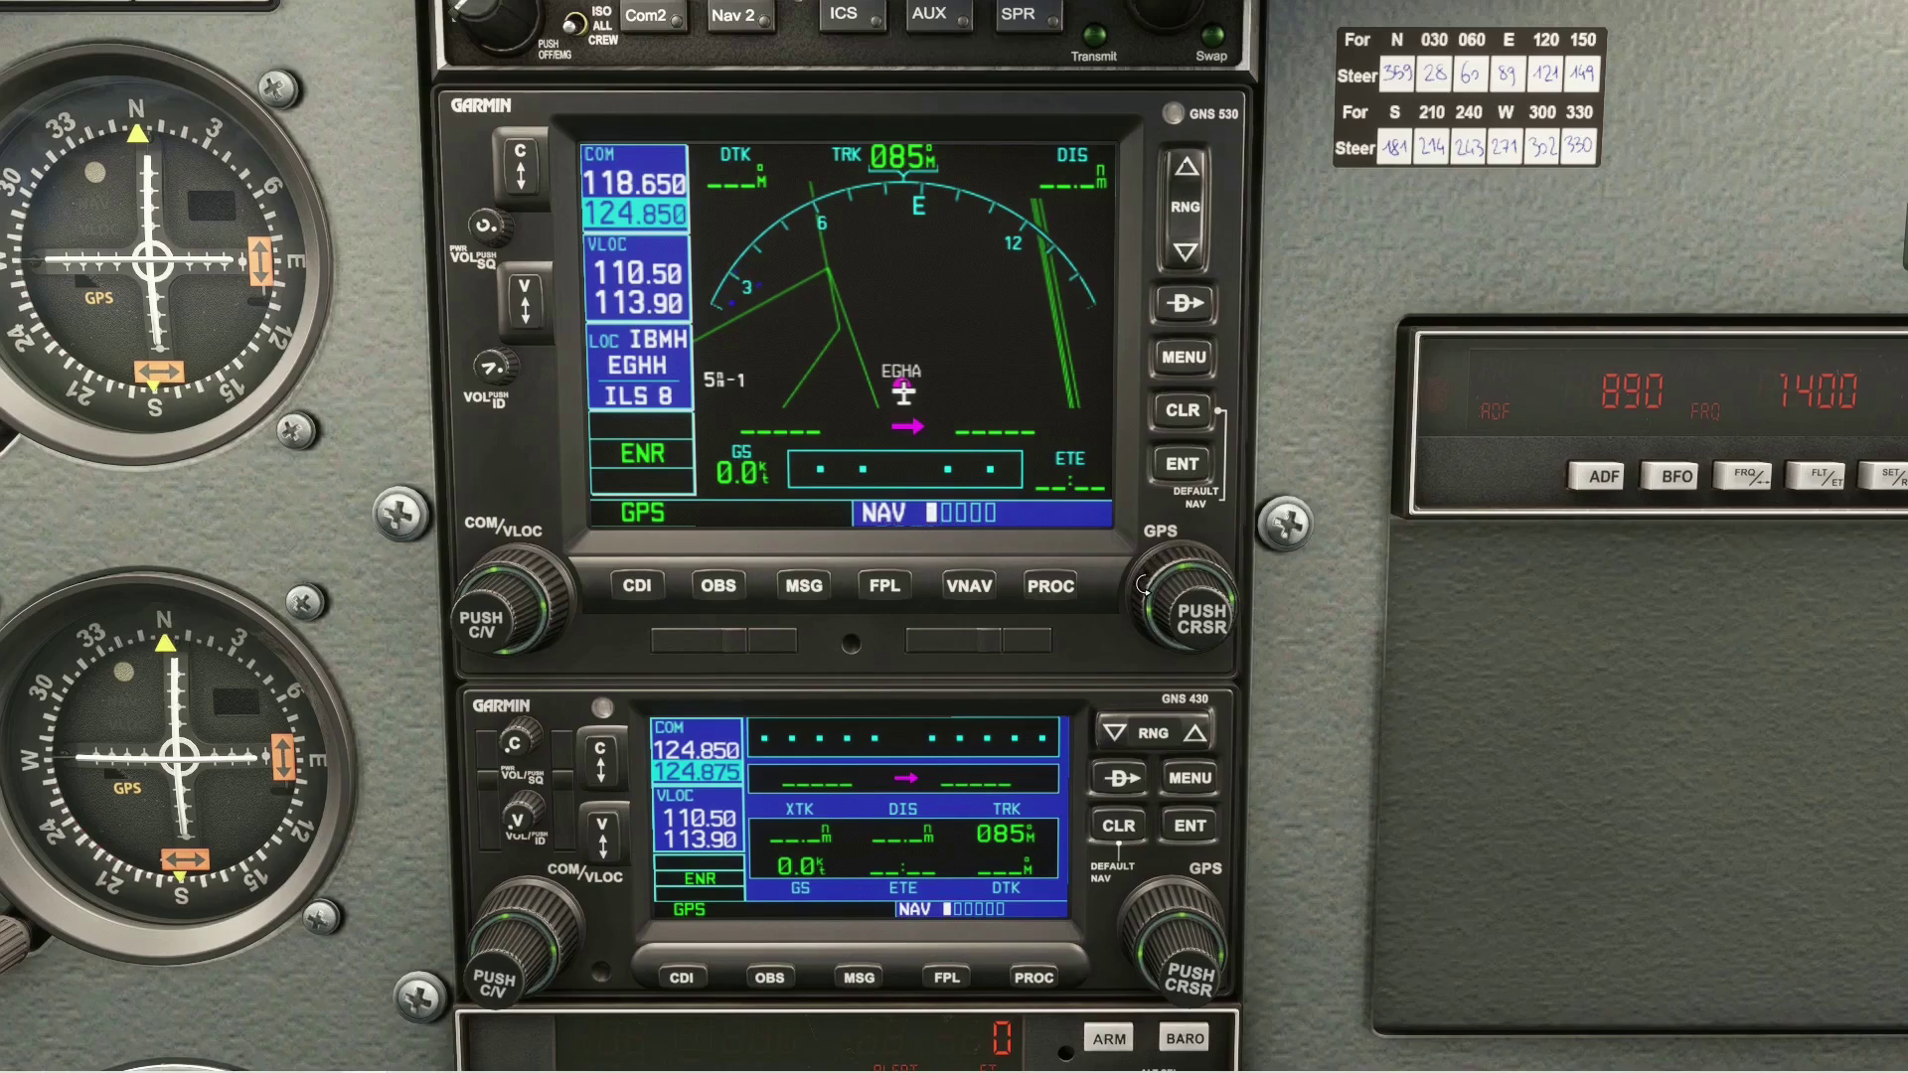
Bring up the AUX Setup 1 page on the GNS 530 and the AUX Setup 2 page on the GNS 430.
{"action": "scroll", "coordinate": [1142, 586], "scroll_direction": "up", "scroll_amount": 2}
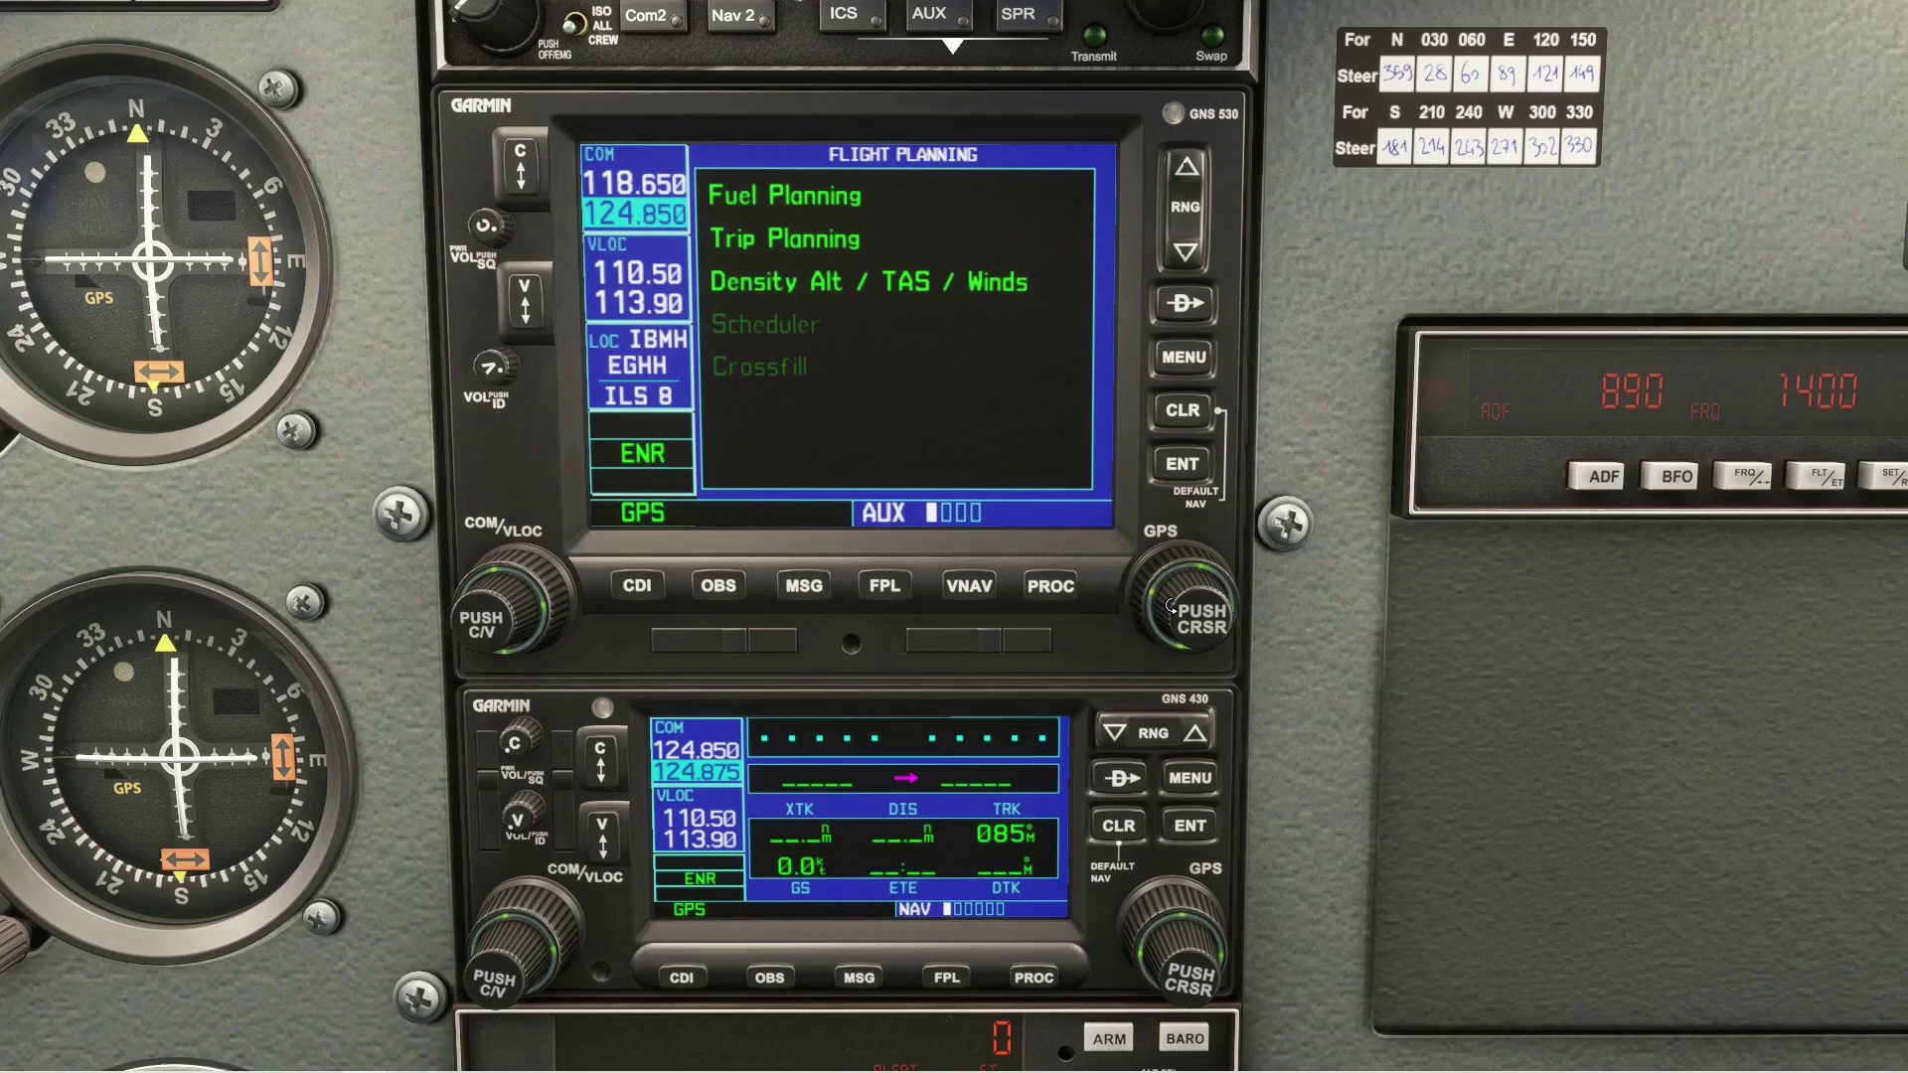
{"action": "scroll", "coordinate": [1171, 606], "scroll_direction": "up", "scroll_amount": 1}
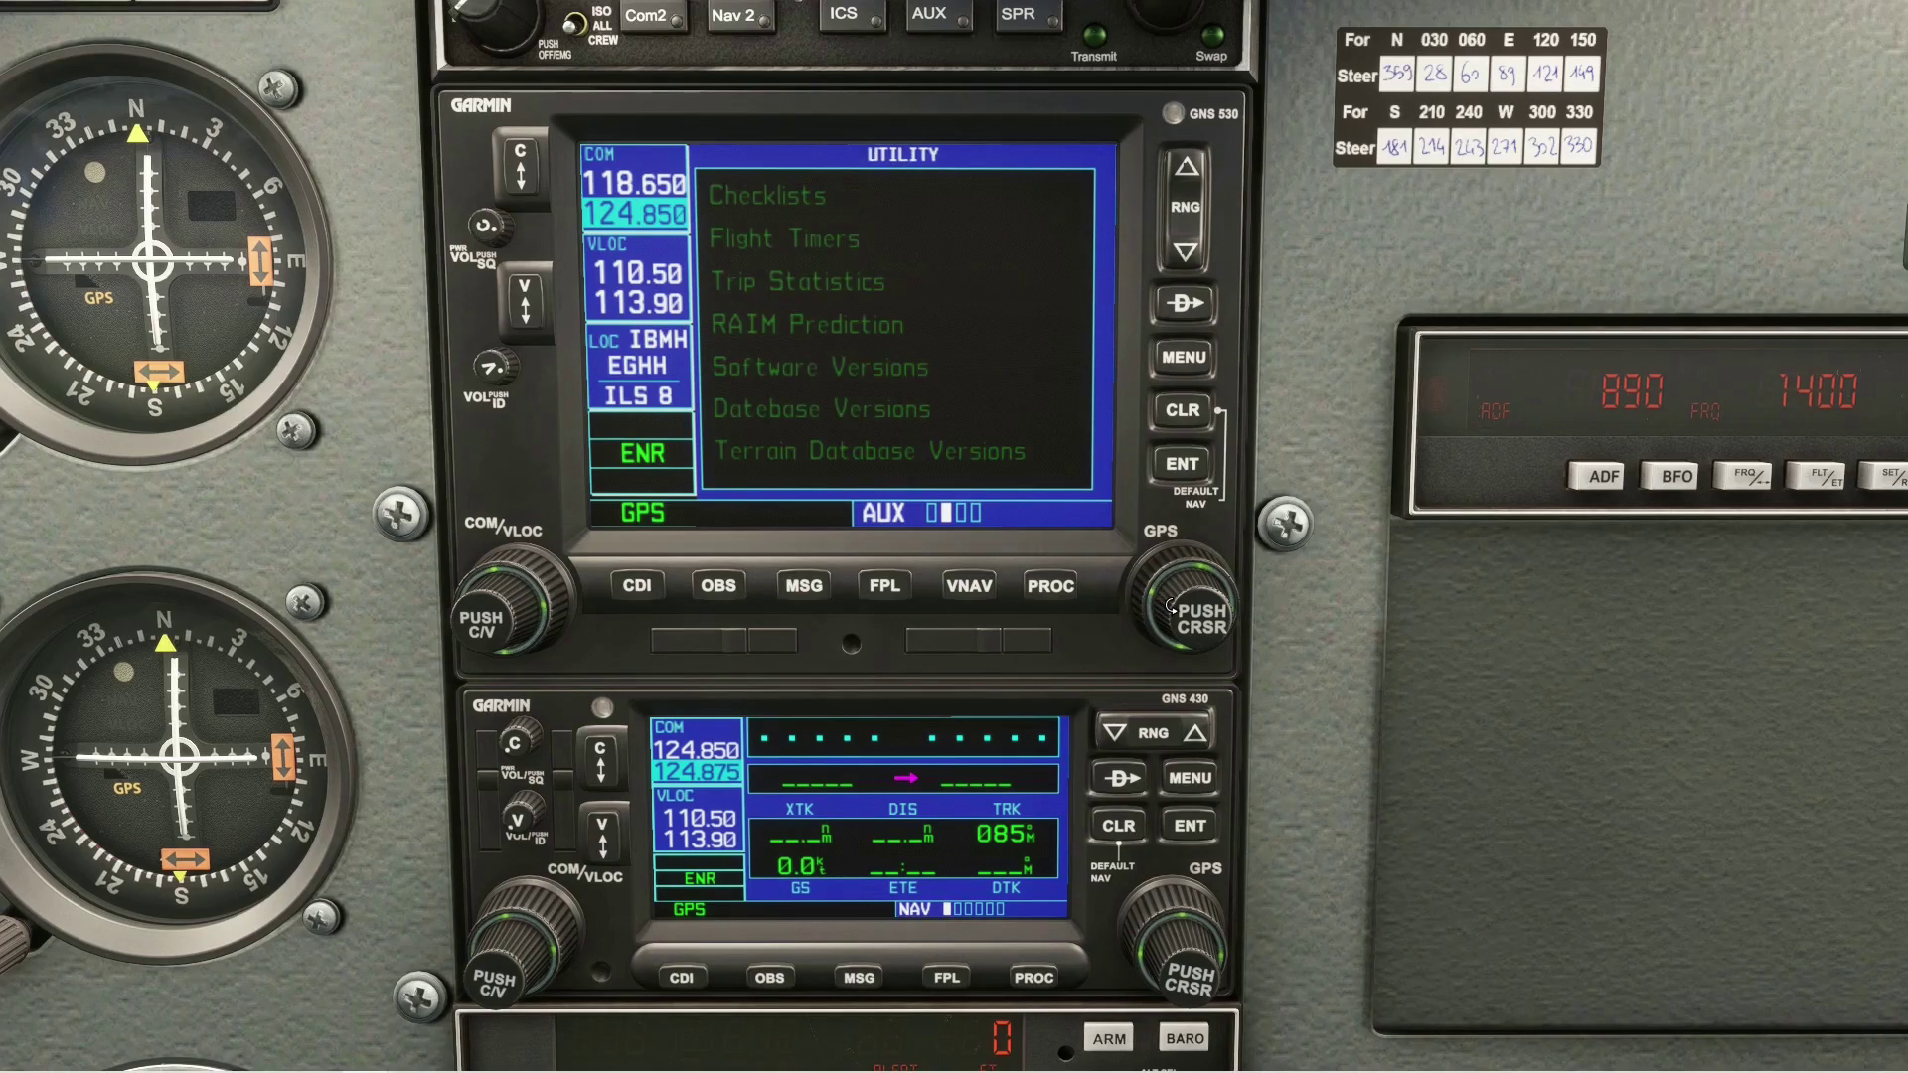
{"action": "scroll", "coordinate": [1171, 606], "scroll_direction": "up", "scroll_amount": 1}
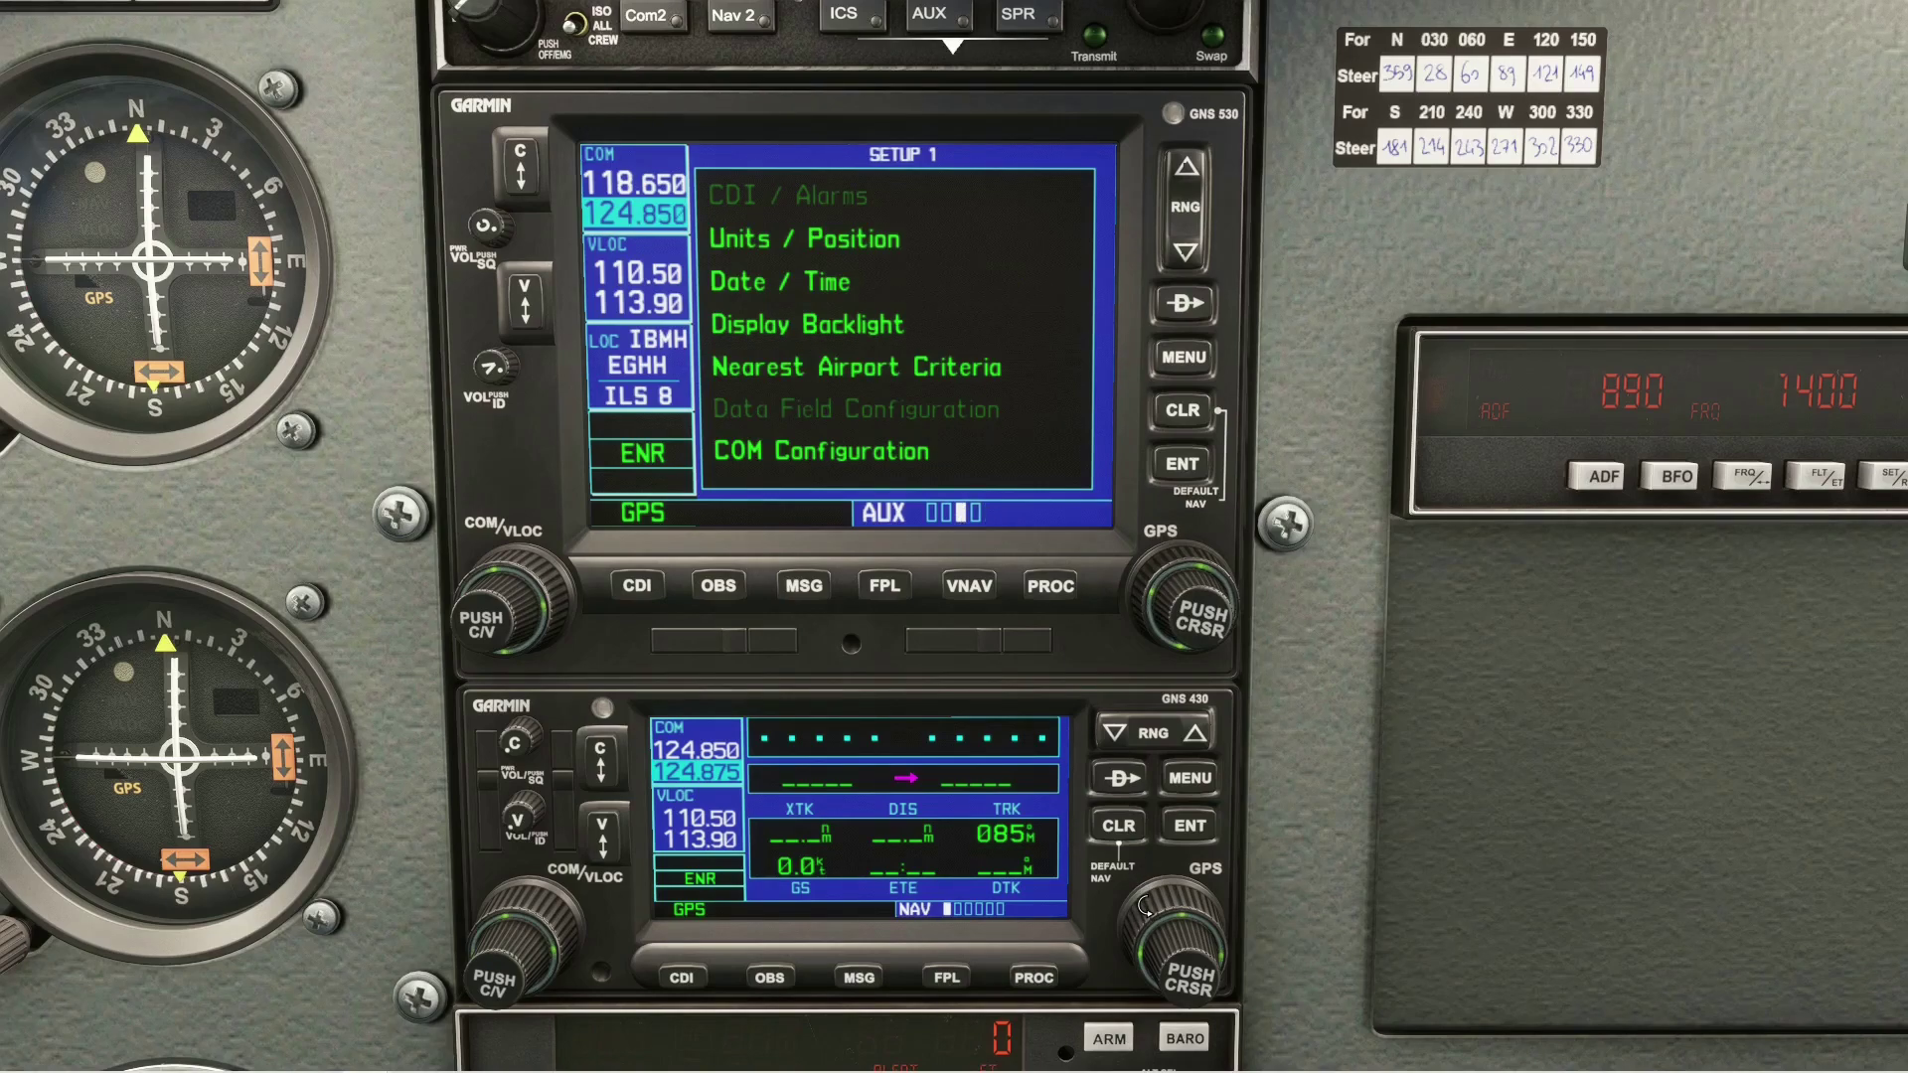
{"action": "scroll", "coordinate": [1143, 902], "scroll_direction": "up", "scroll_amount": 1}
{"action": "scroll", "coordinate": [1143, 905], "scroll_direction": "up", "scroll_amount": 1}
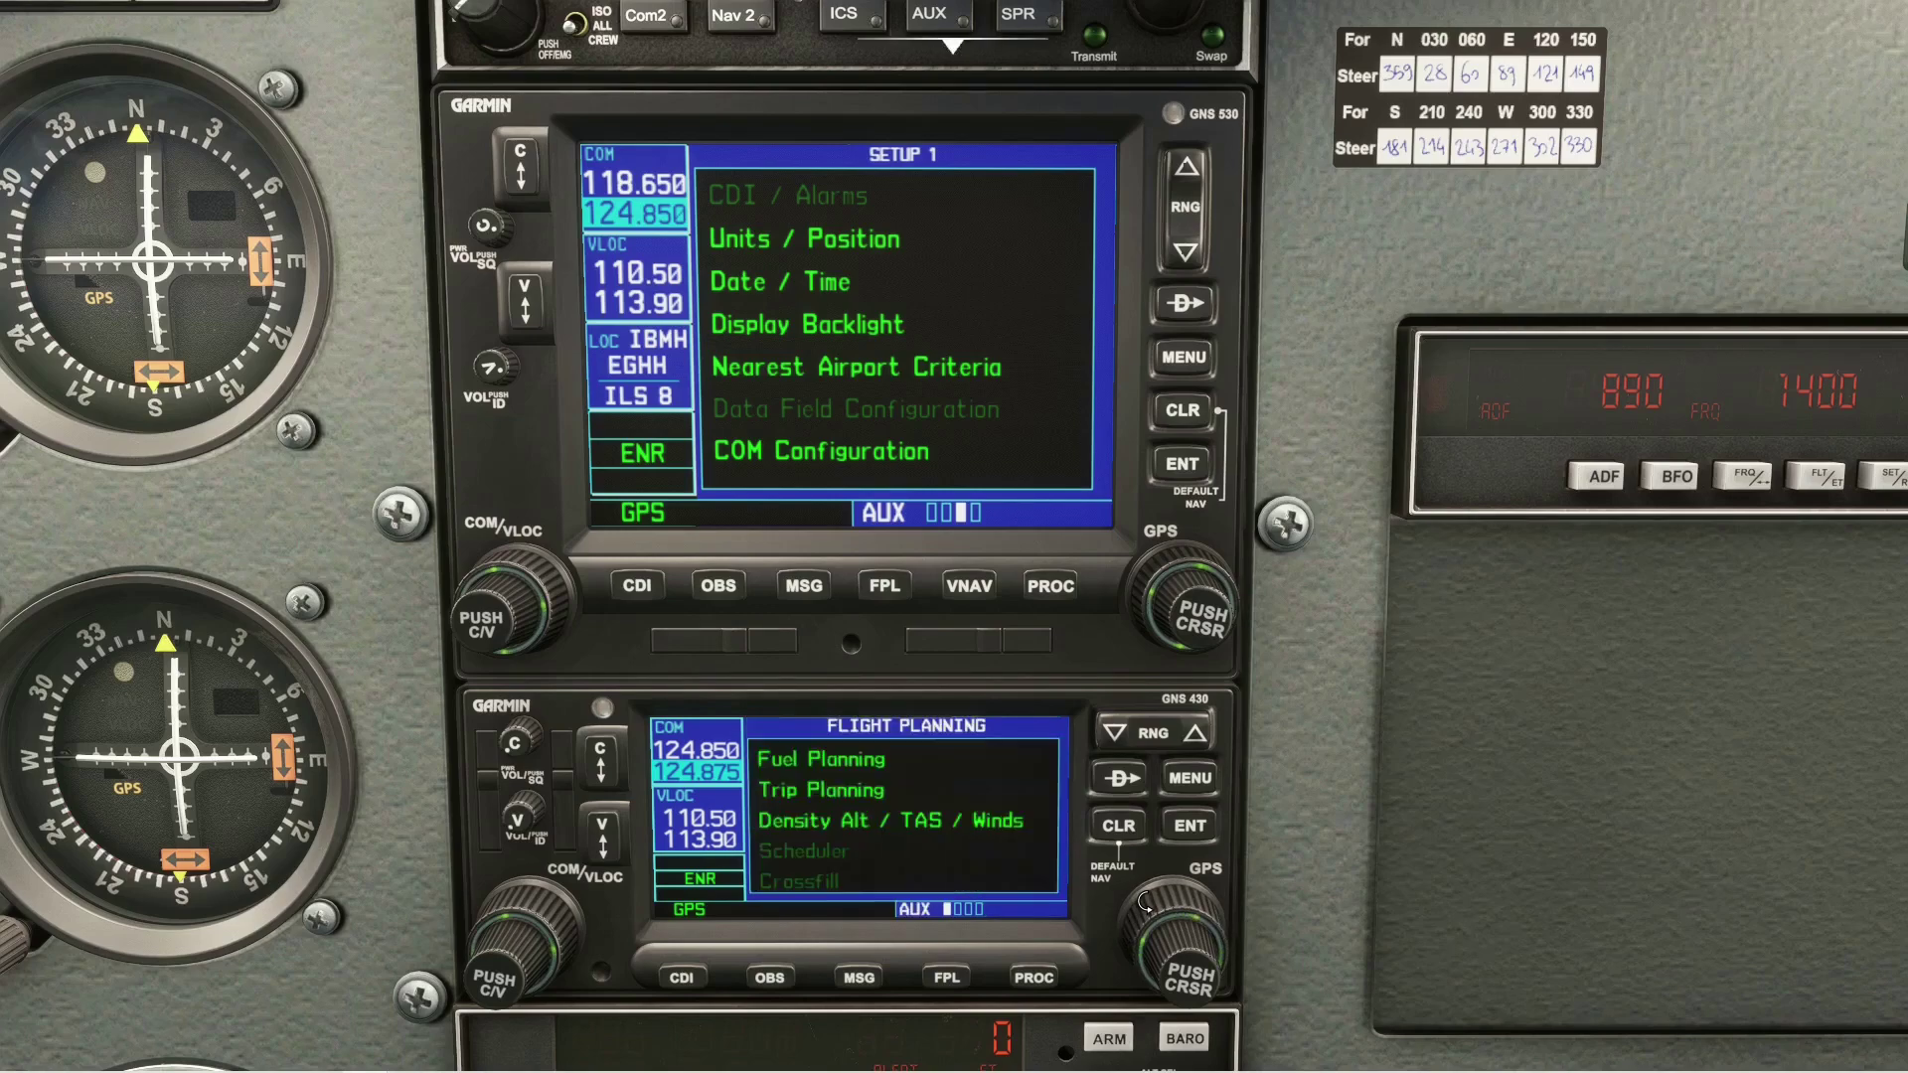
{"action": "scroll", "coordinate": [1148, 956], "scroll_direction": "up", "scroll_amount": 2}
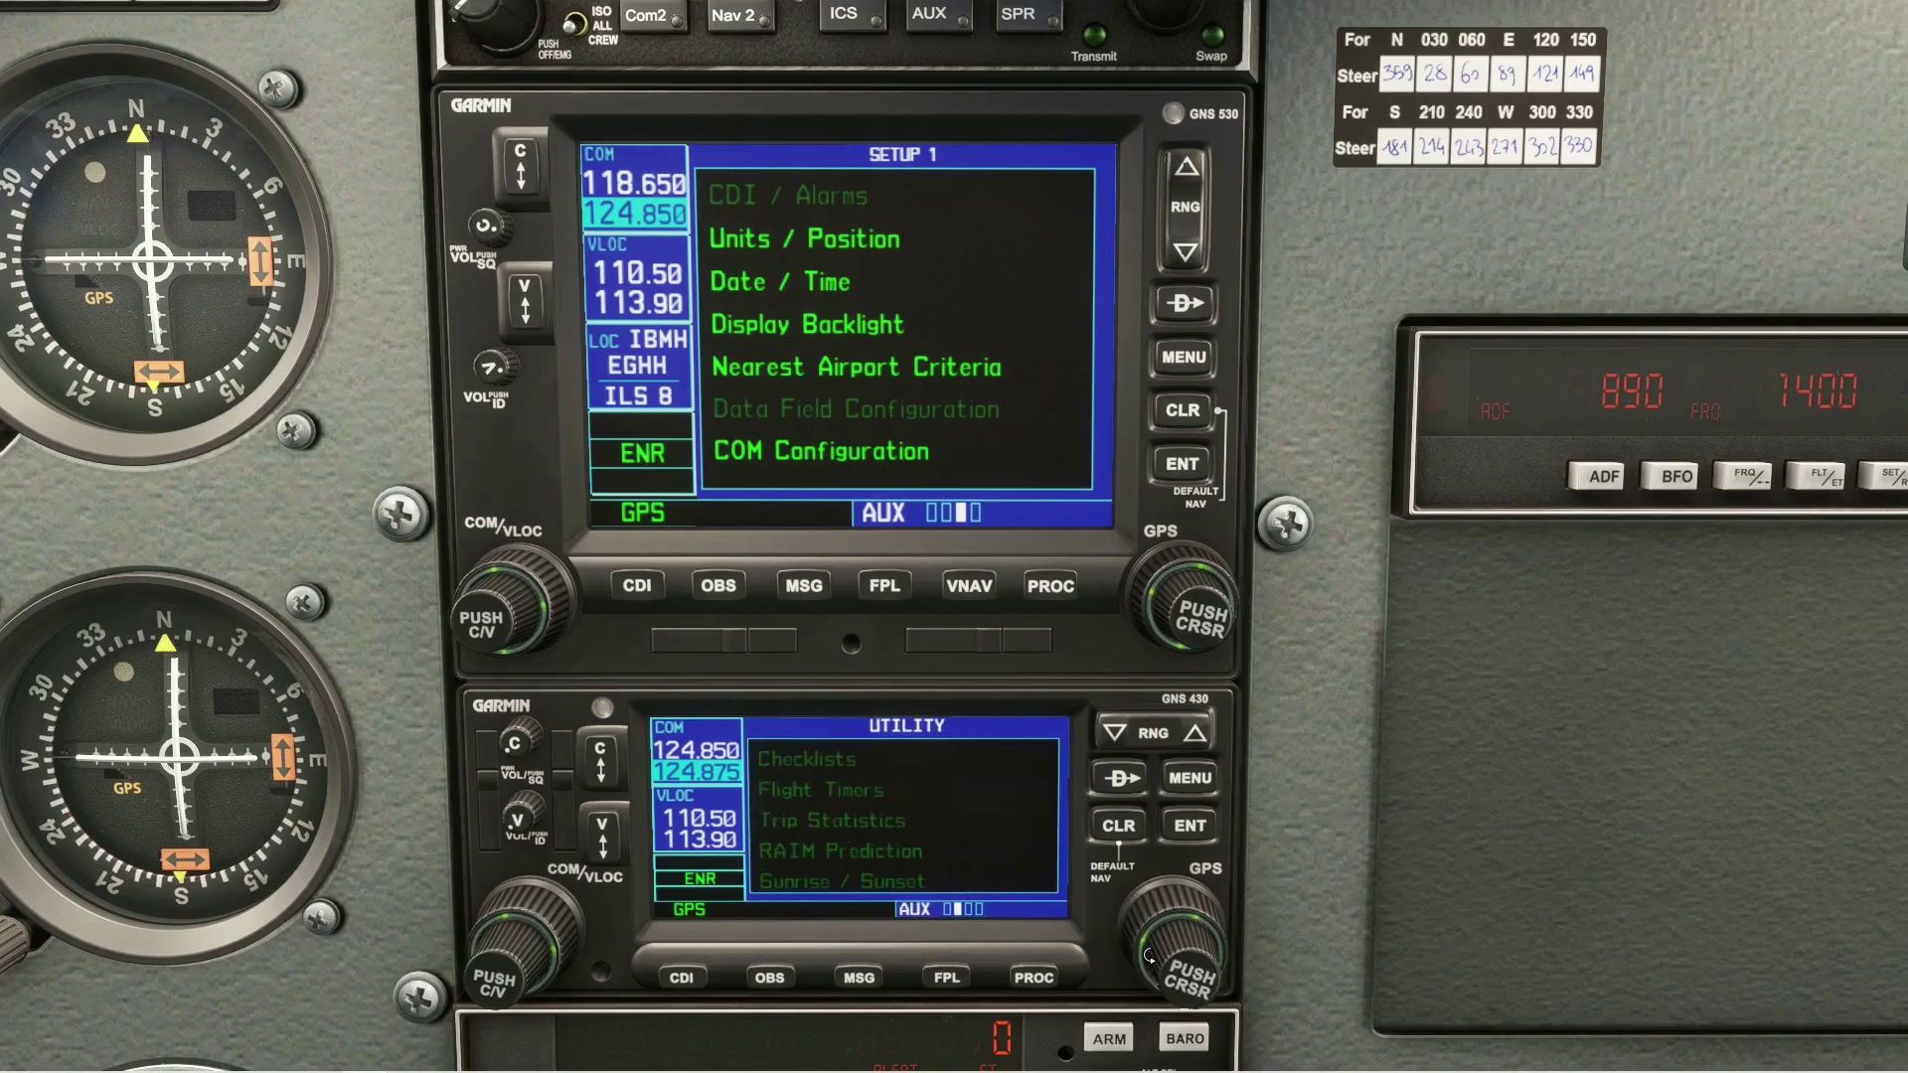
{"action": "scroll", "coordinate": [1149, 956], "scroll_direction": "up", "scroll_amount": 1}
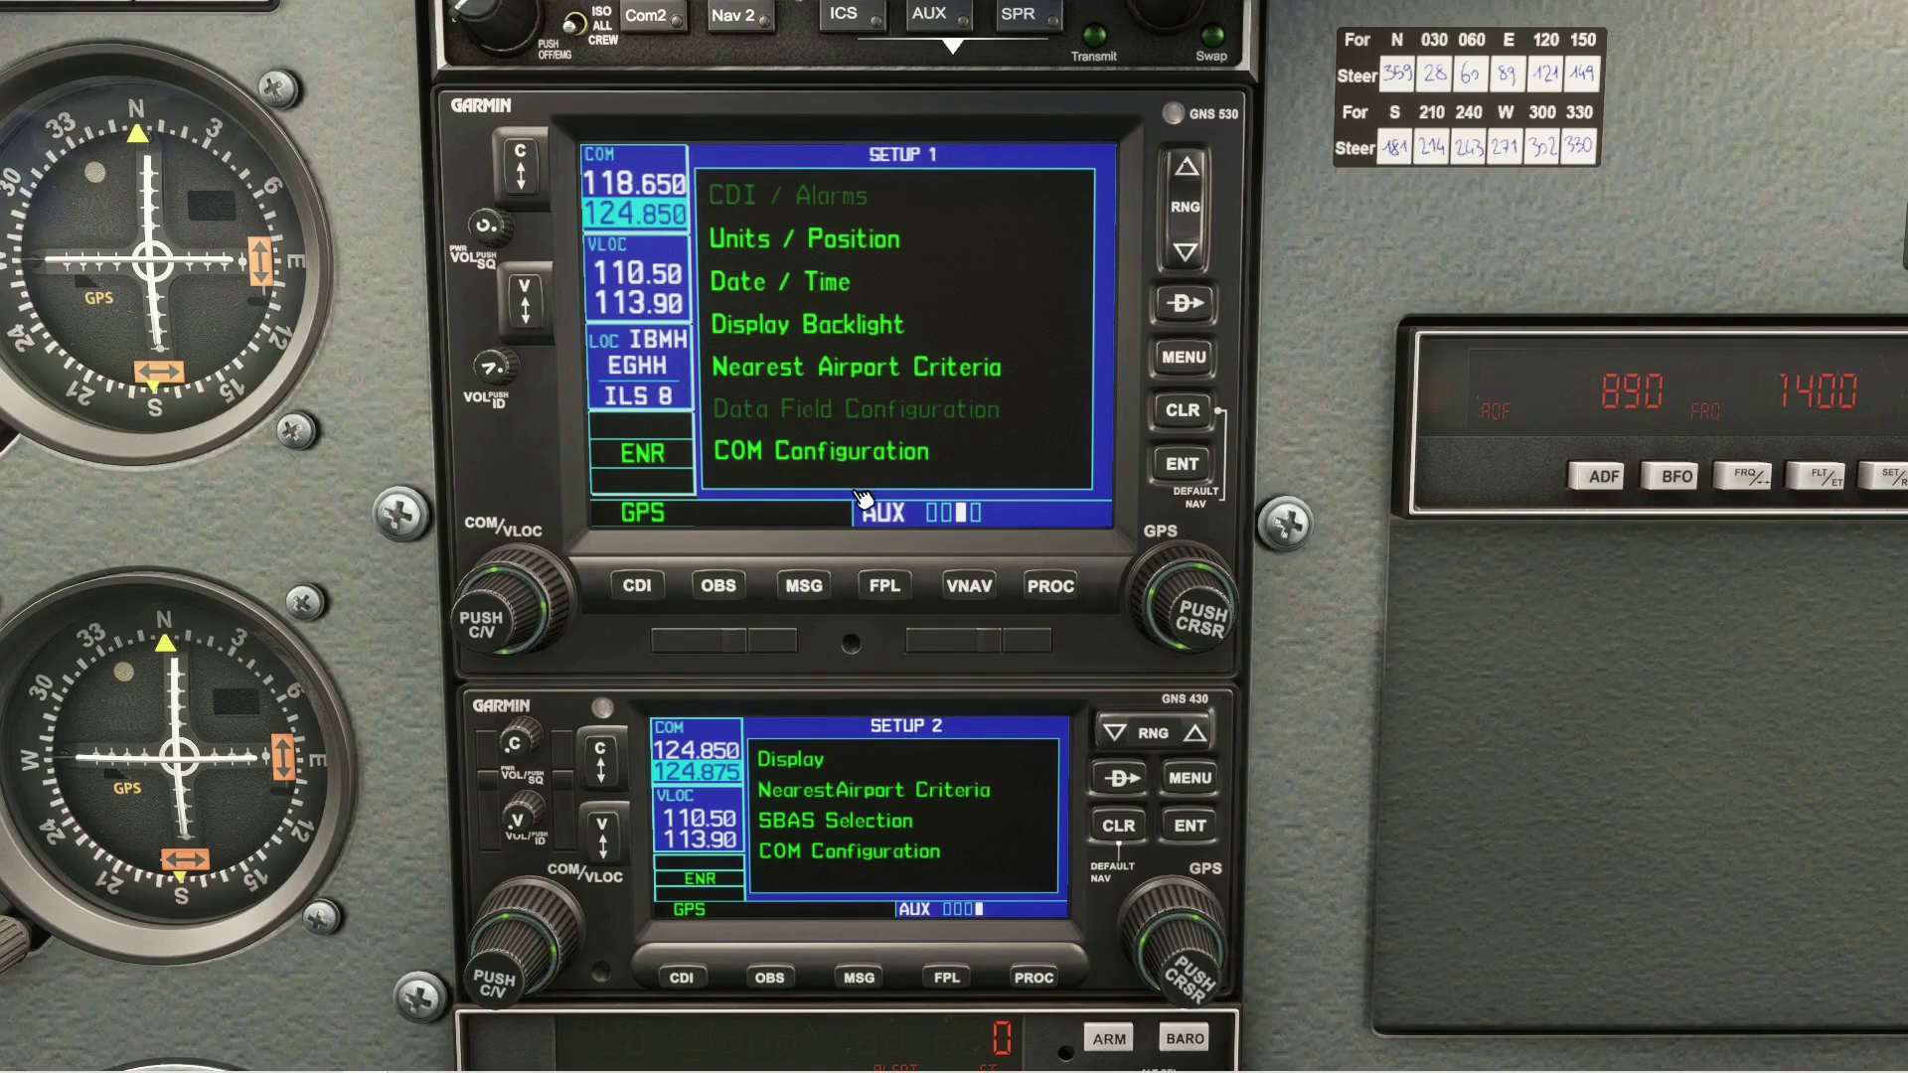
Open the COM Configuration page on both the GNS 530 and the GNS 430.
{"action": "left_click", "coordinate": [1214, 624]}
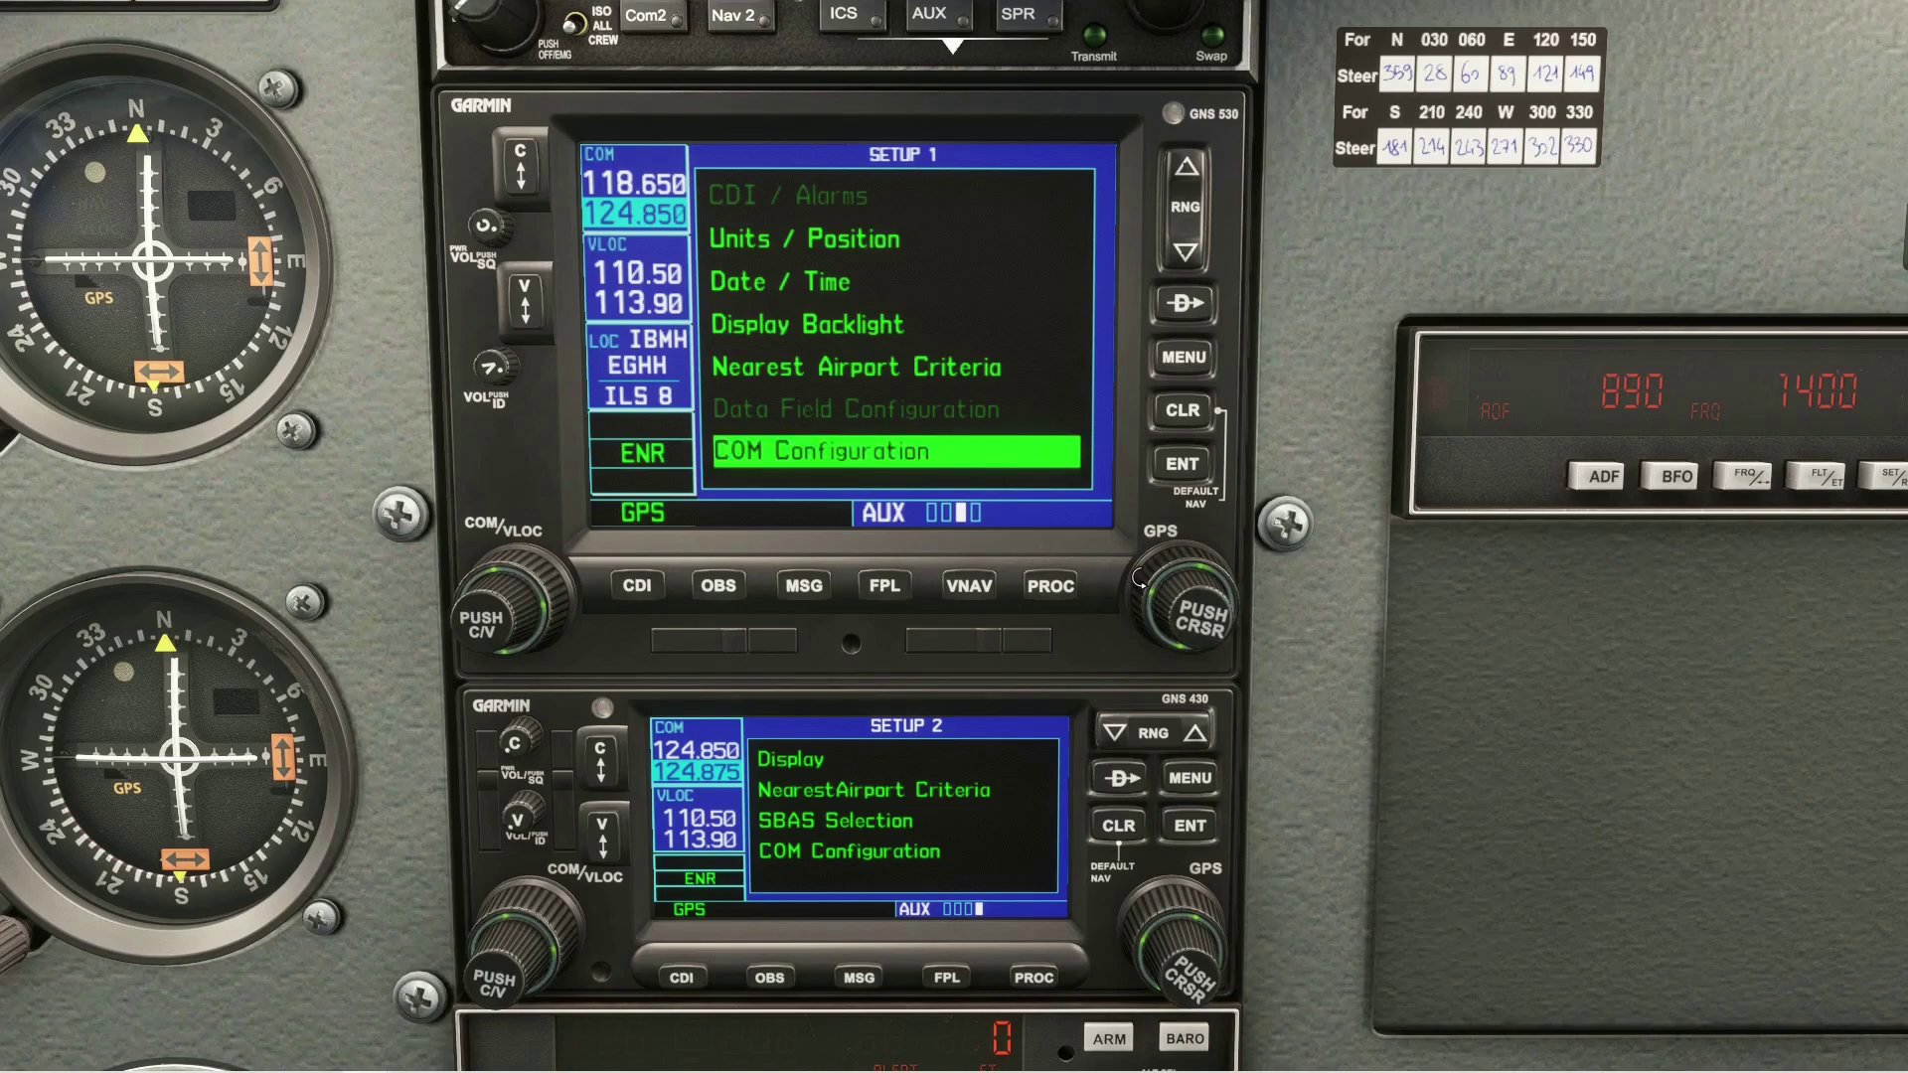
{"action": "scroll", "coordinate": [1210, 626], "scroll_direction": "up", "scroll_amount": 1}
{"action": "scroll", "coordinate": [1140, 576], "scroll_direction": "down", "scroll_amount": 1}
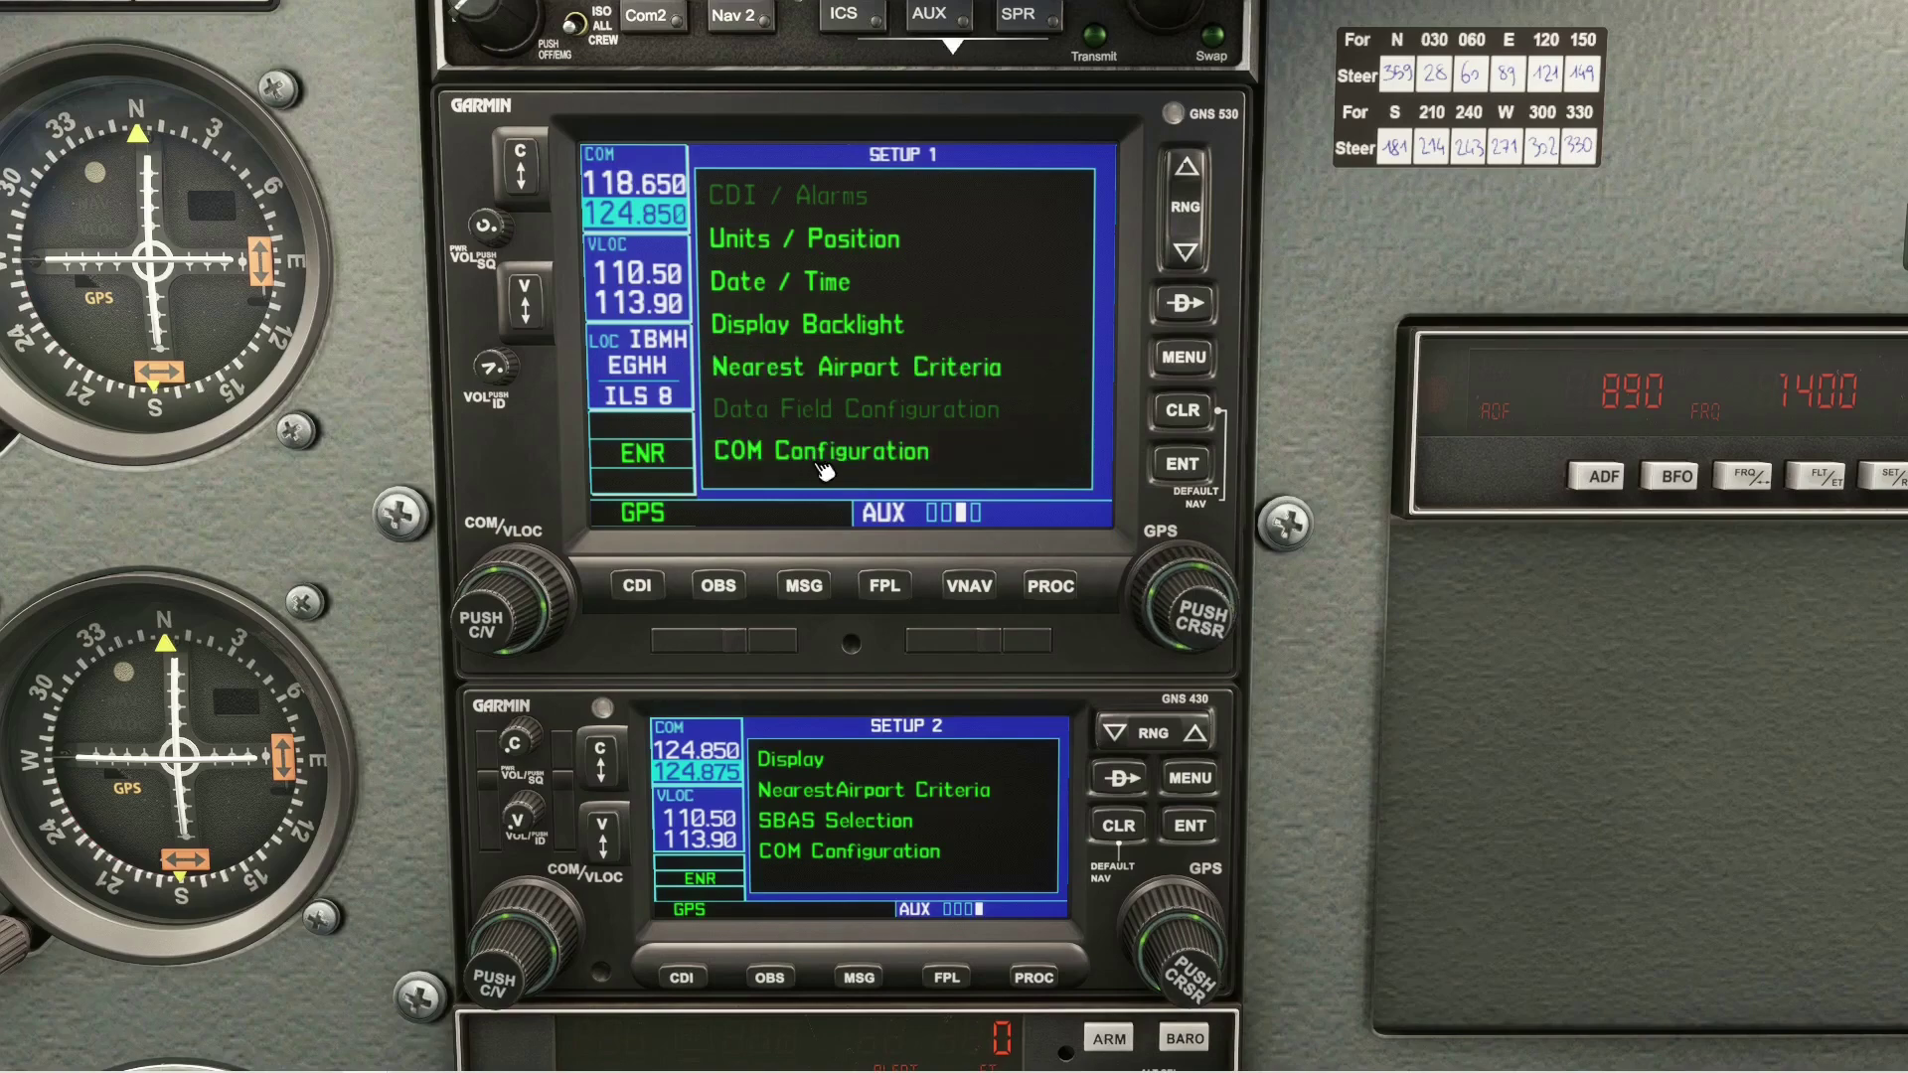
{"action": "left_click", "coordinate": [1182, 463]}
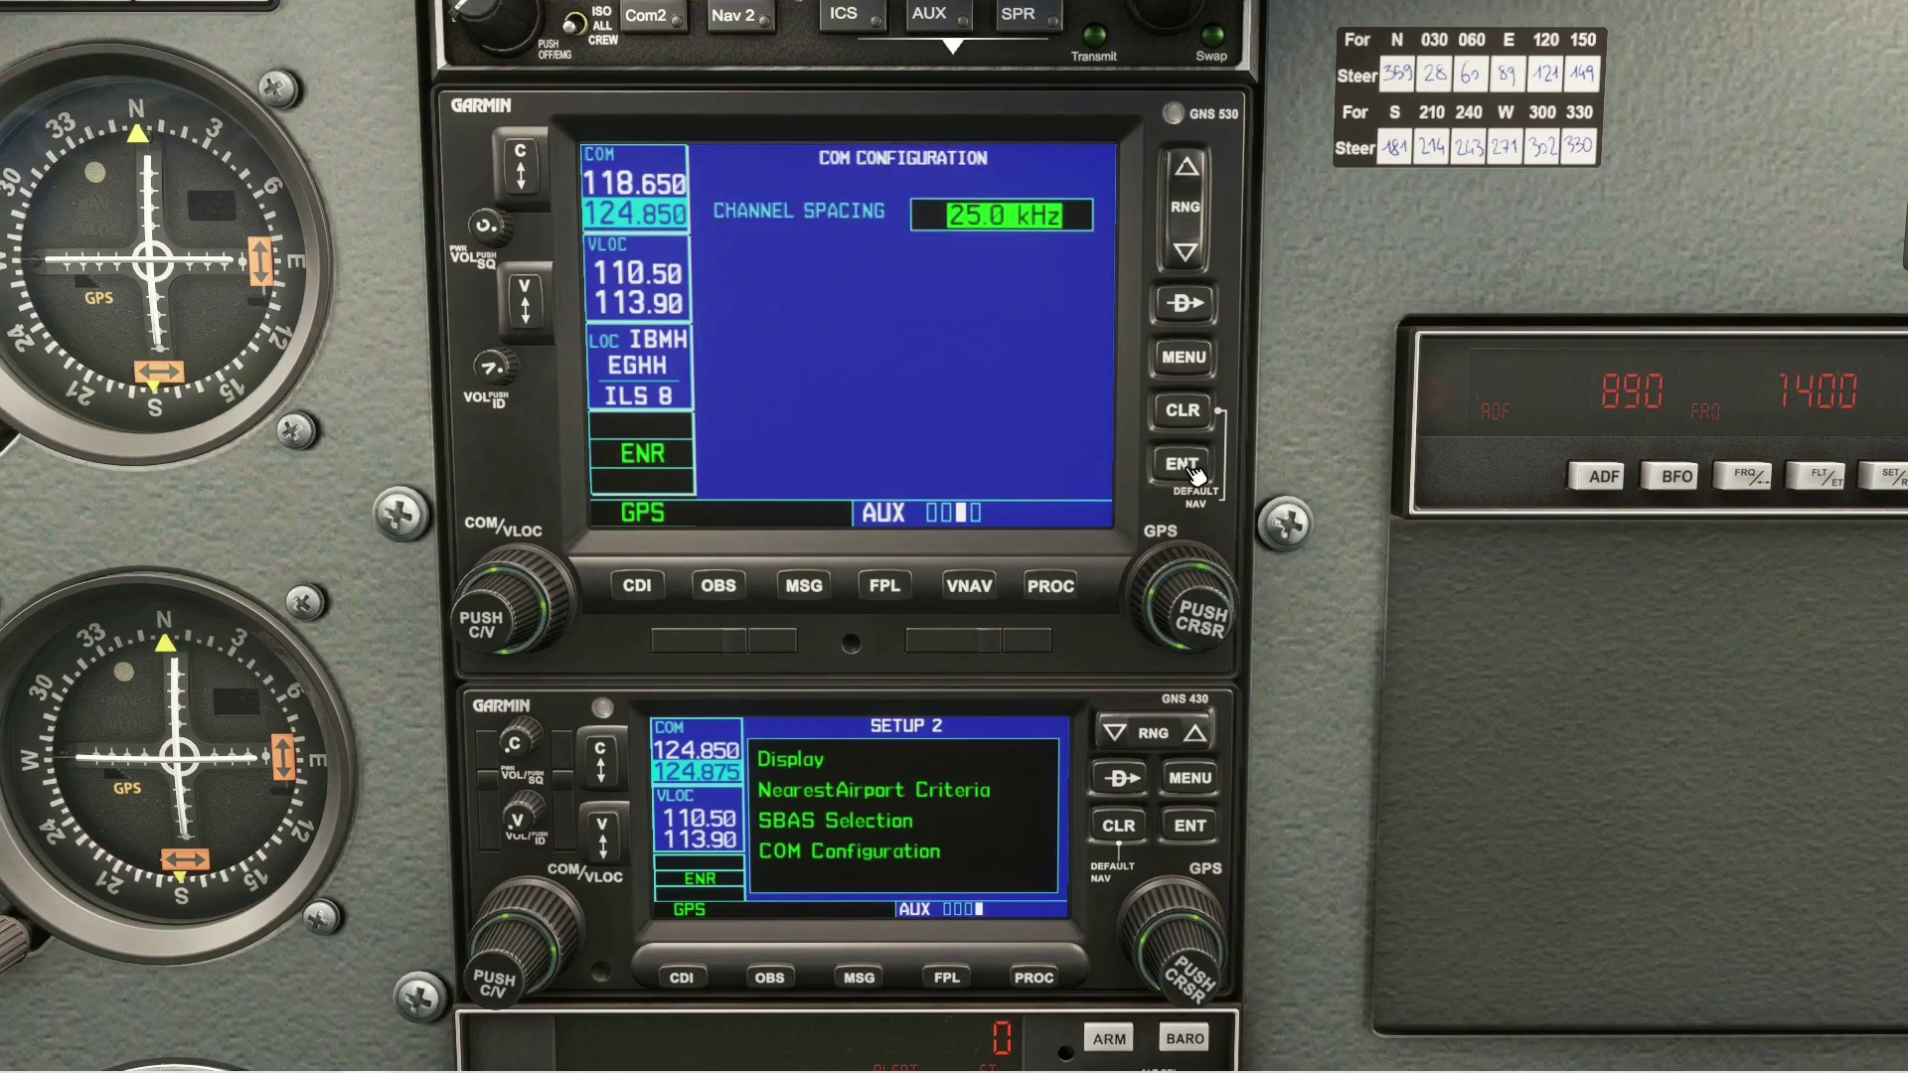
{"action": "left_click", "coordinate": [1192, 984]}
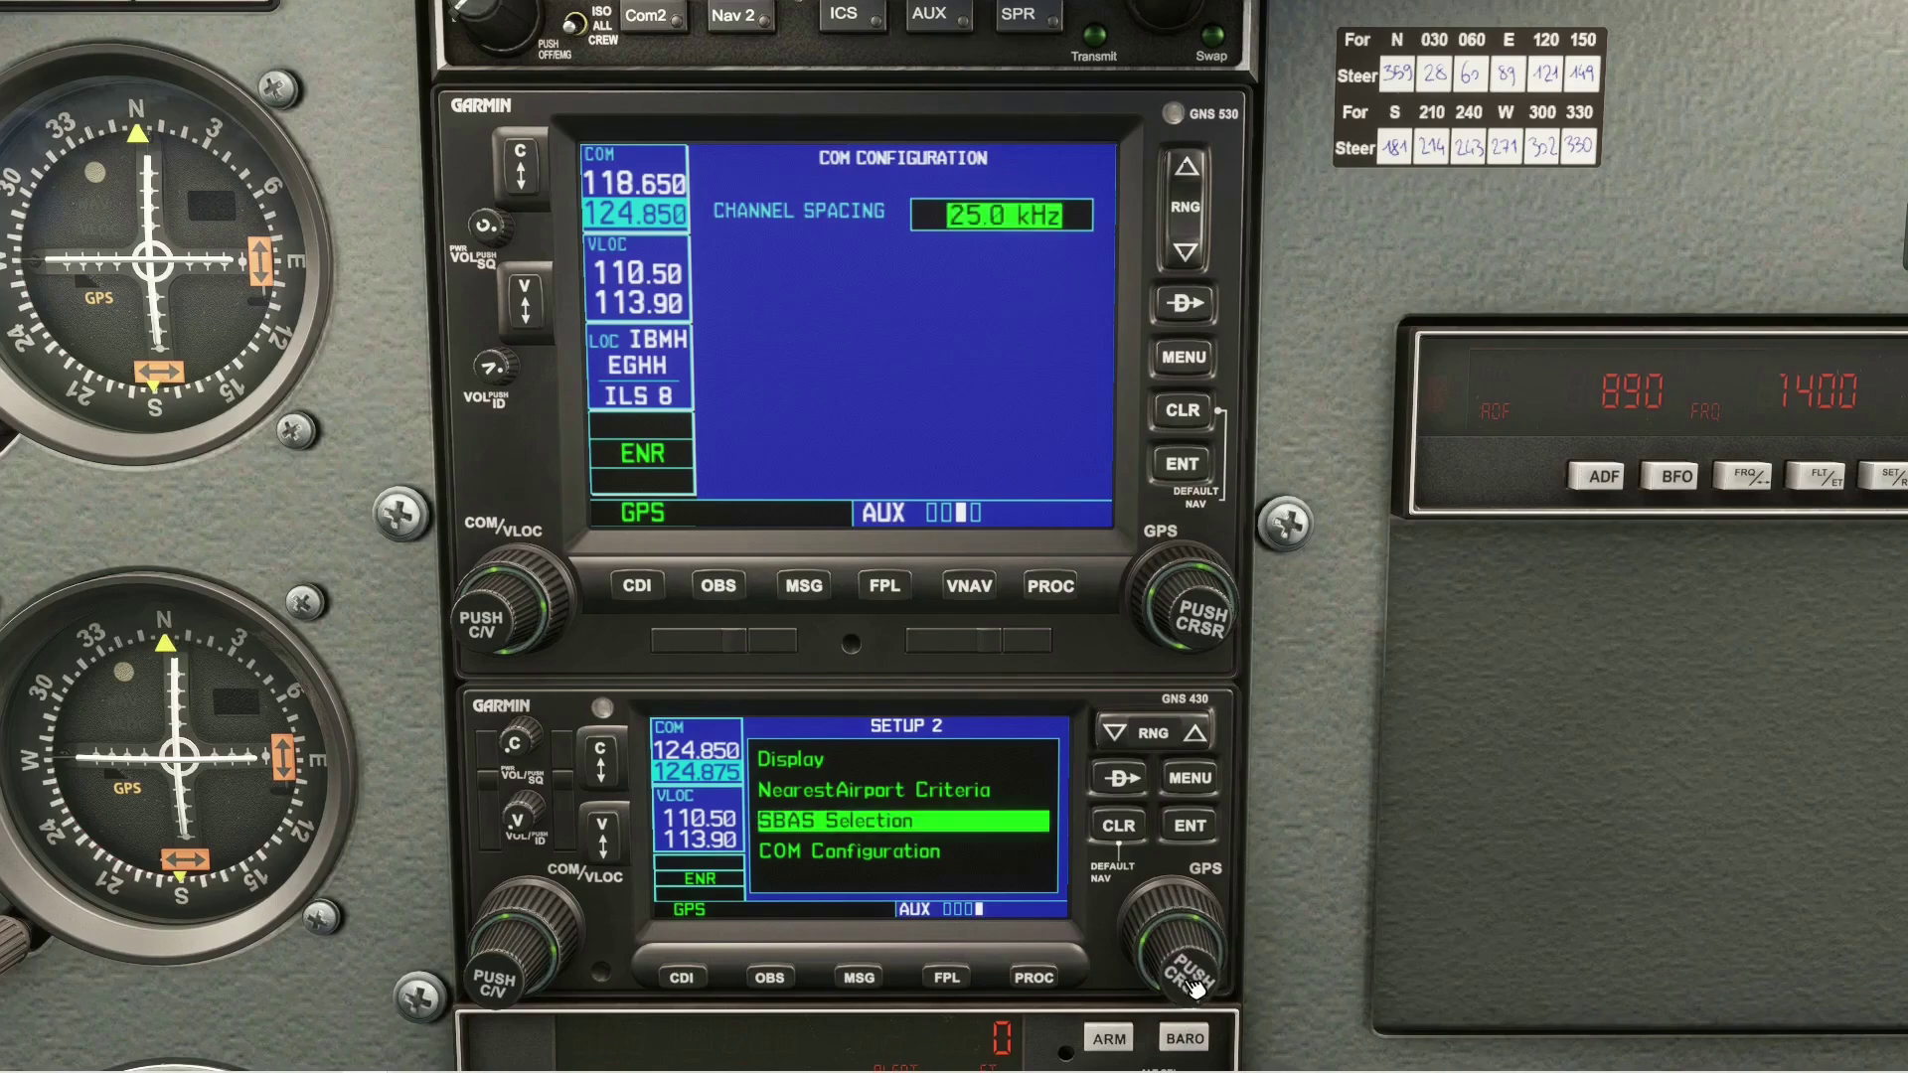
{"action": "scroll", "coordinate": [1133, 919], "scroll_direction": "down", "scroll_amount": 1}
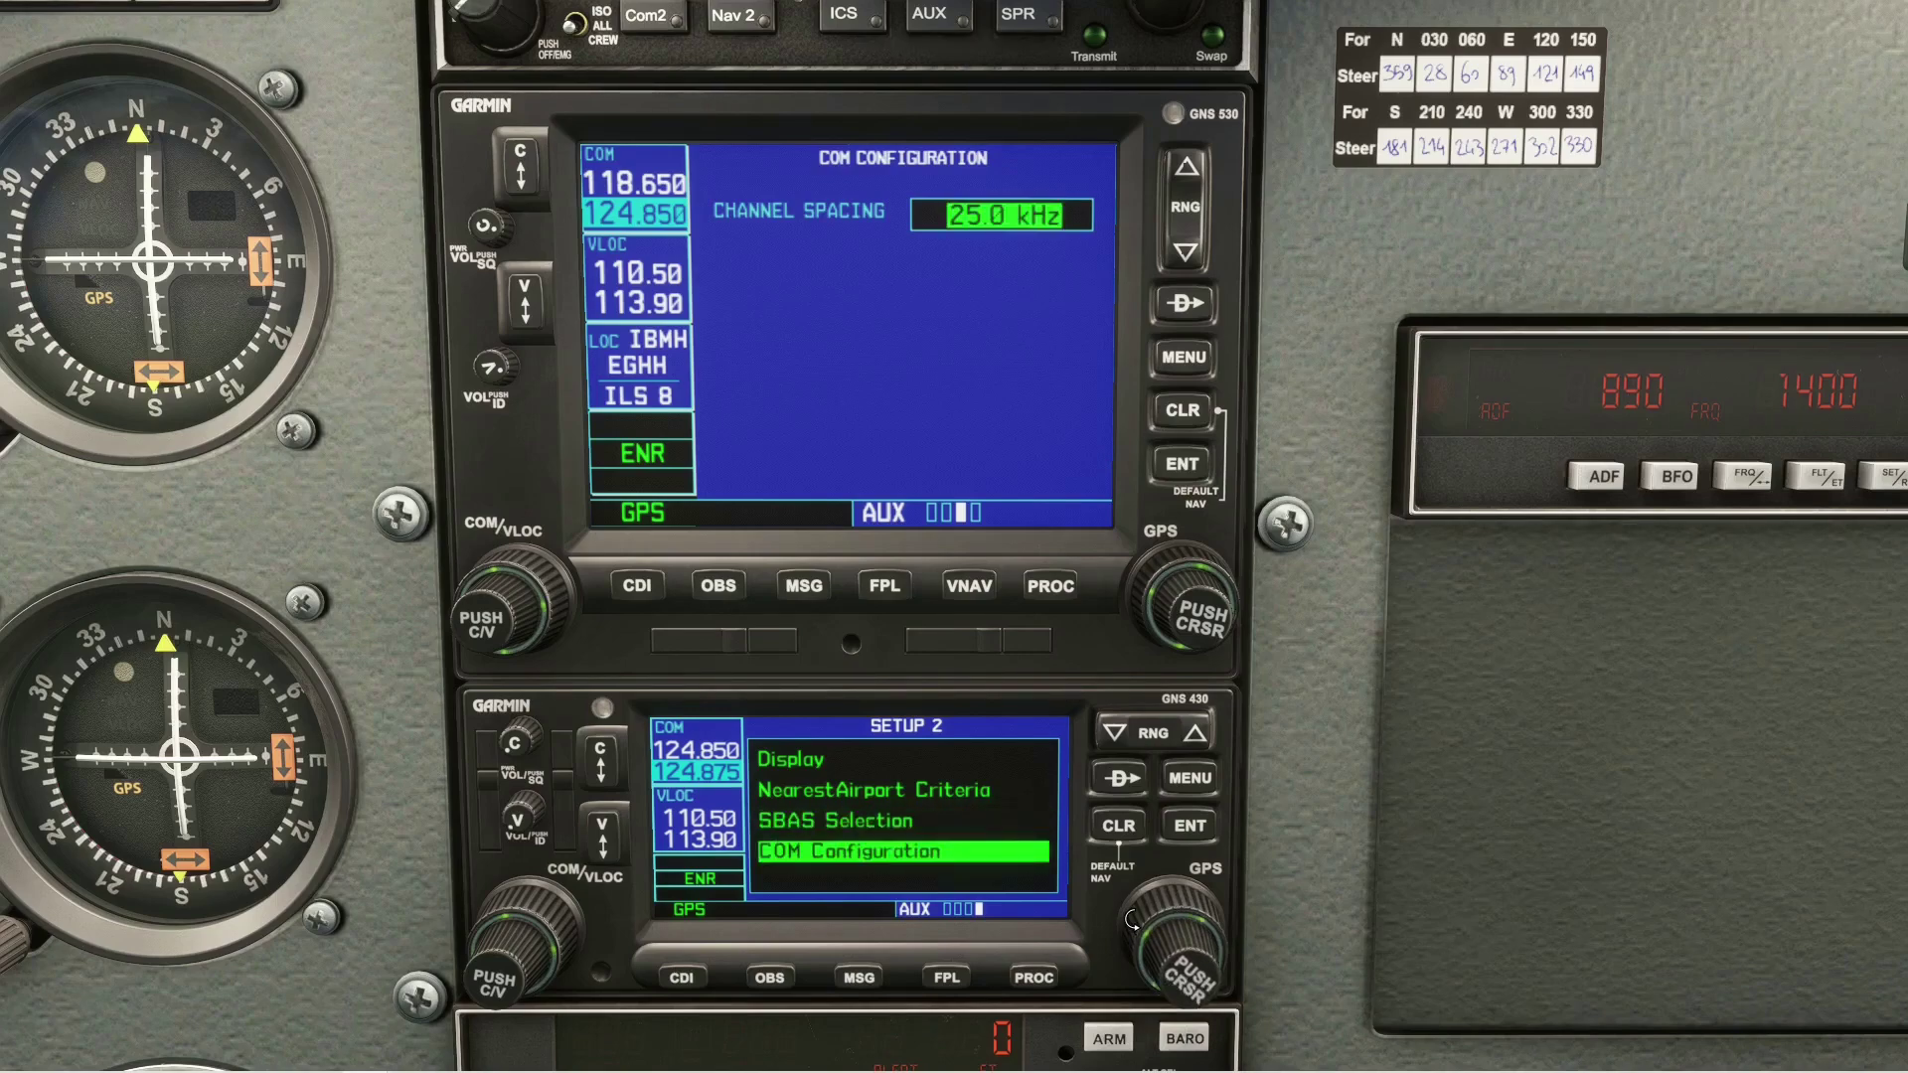
{"action": "left_click", "coordinate": [1202, 828]}
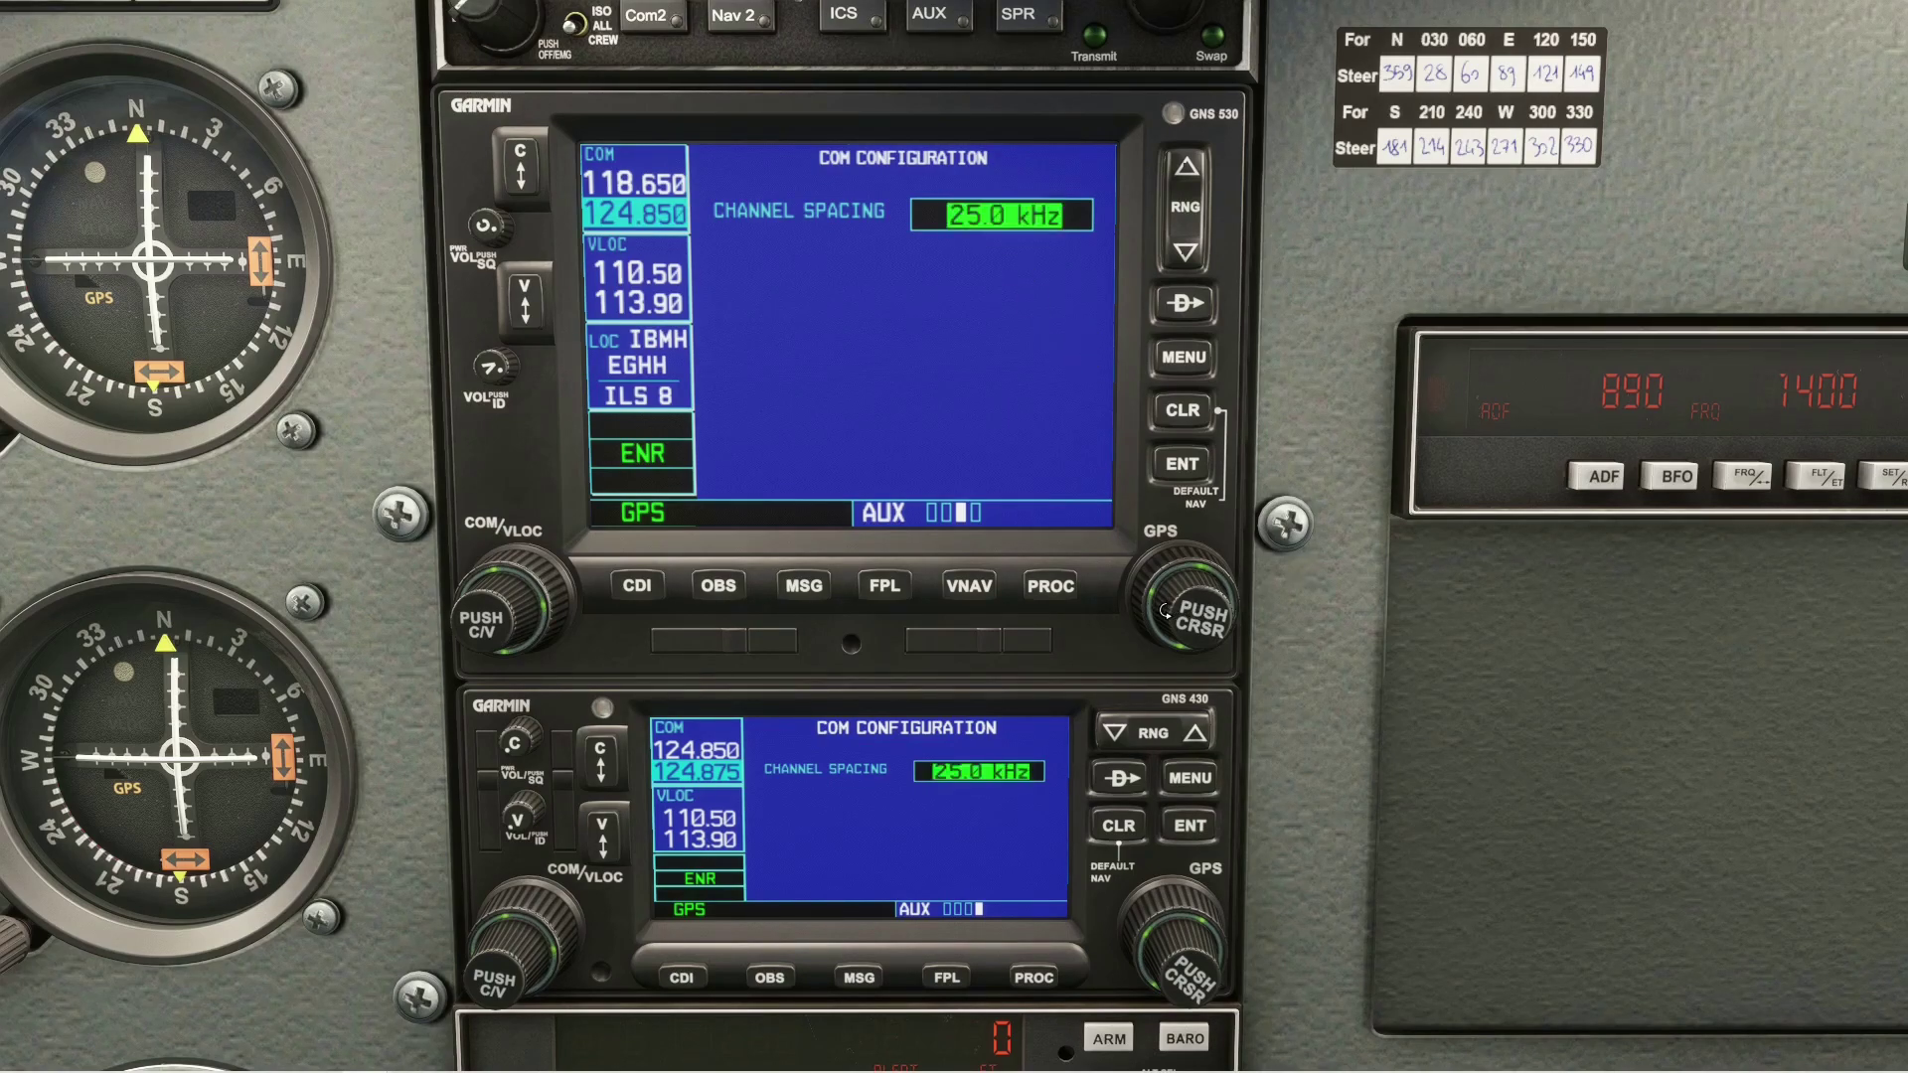
Set the COM channel spacing to 8.33 kHz on both the GNS 530 and the GNS 430.
{"action": "scroll", "coordinate": [1165, 610], "scroll_direction": "down", "scroll_amount": 1}
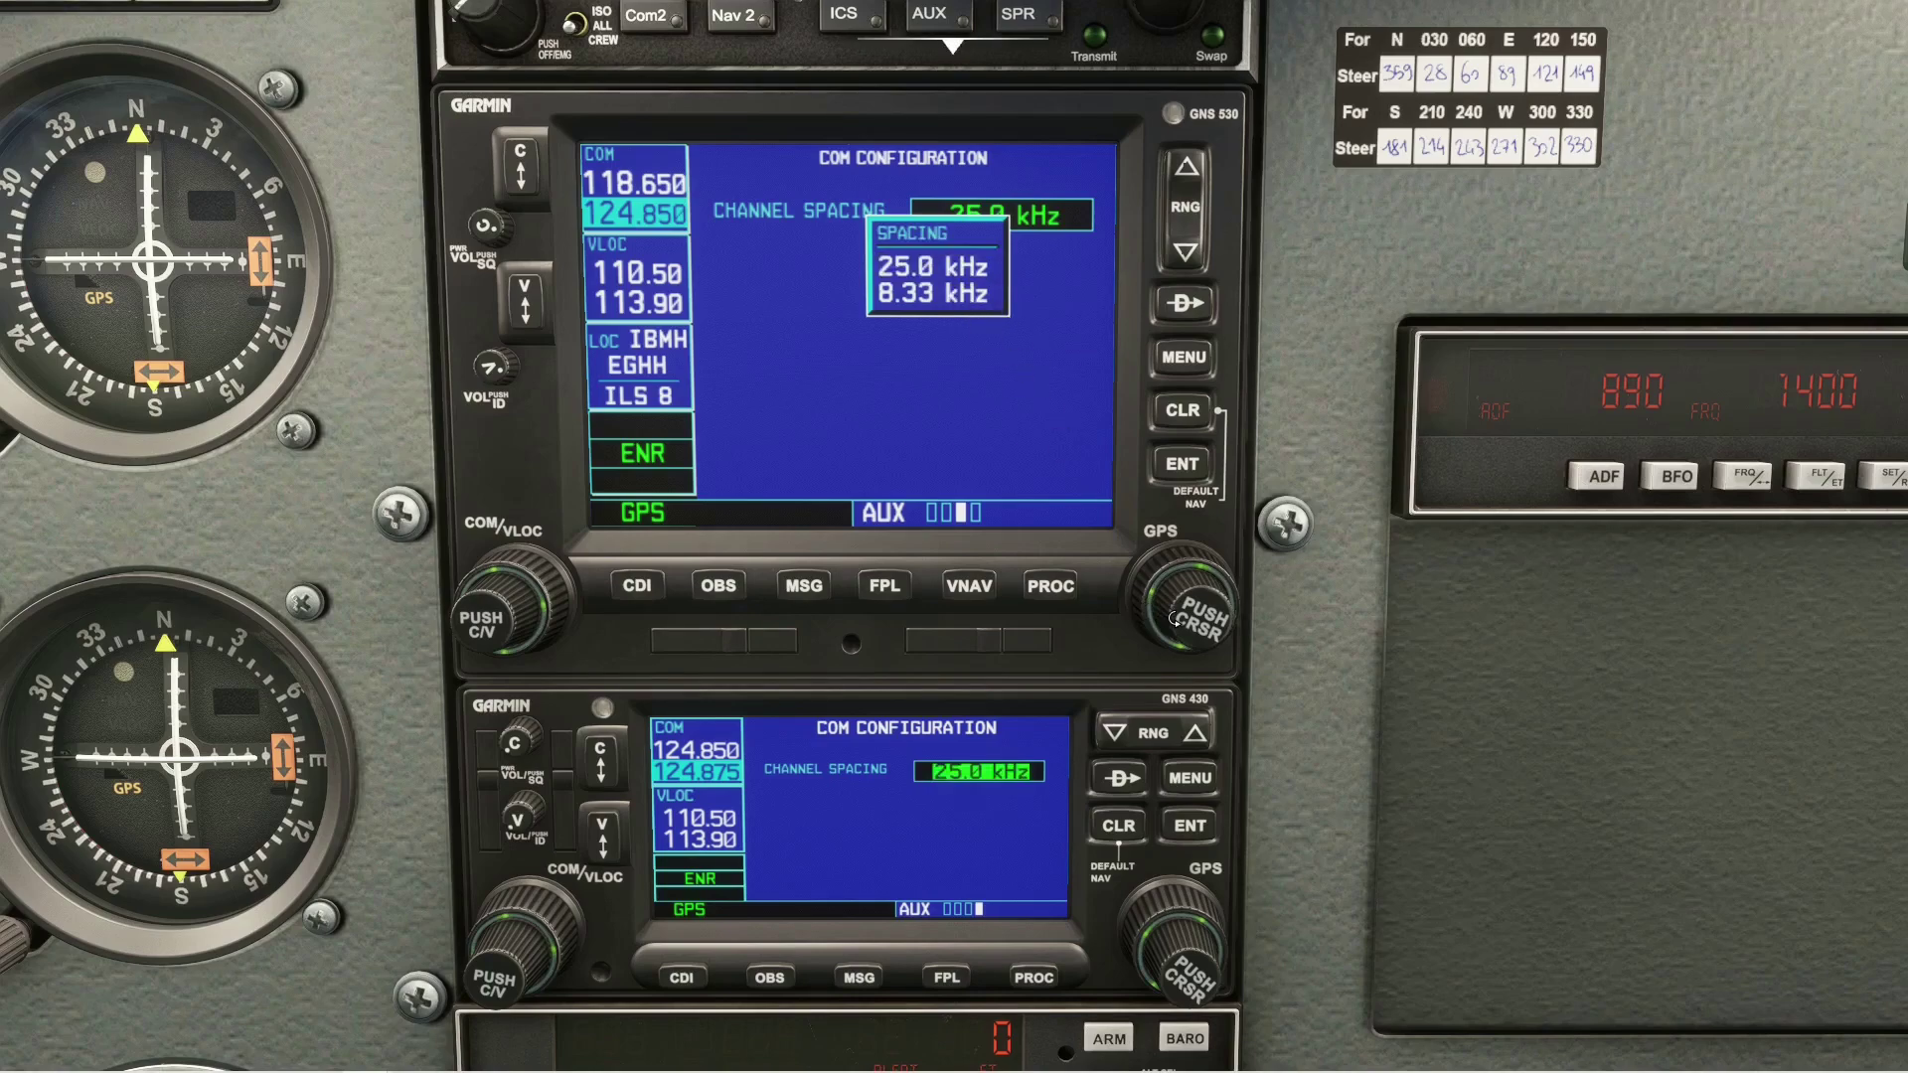
{"action": "scroll", "coordinate": [1148, 594], "scroll_direction": "down", "scroll_amount": 1}
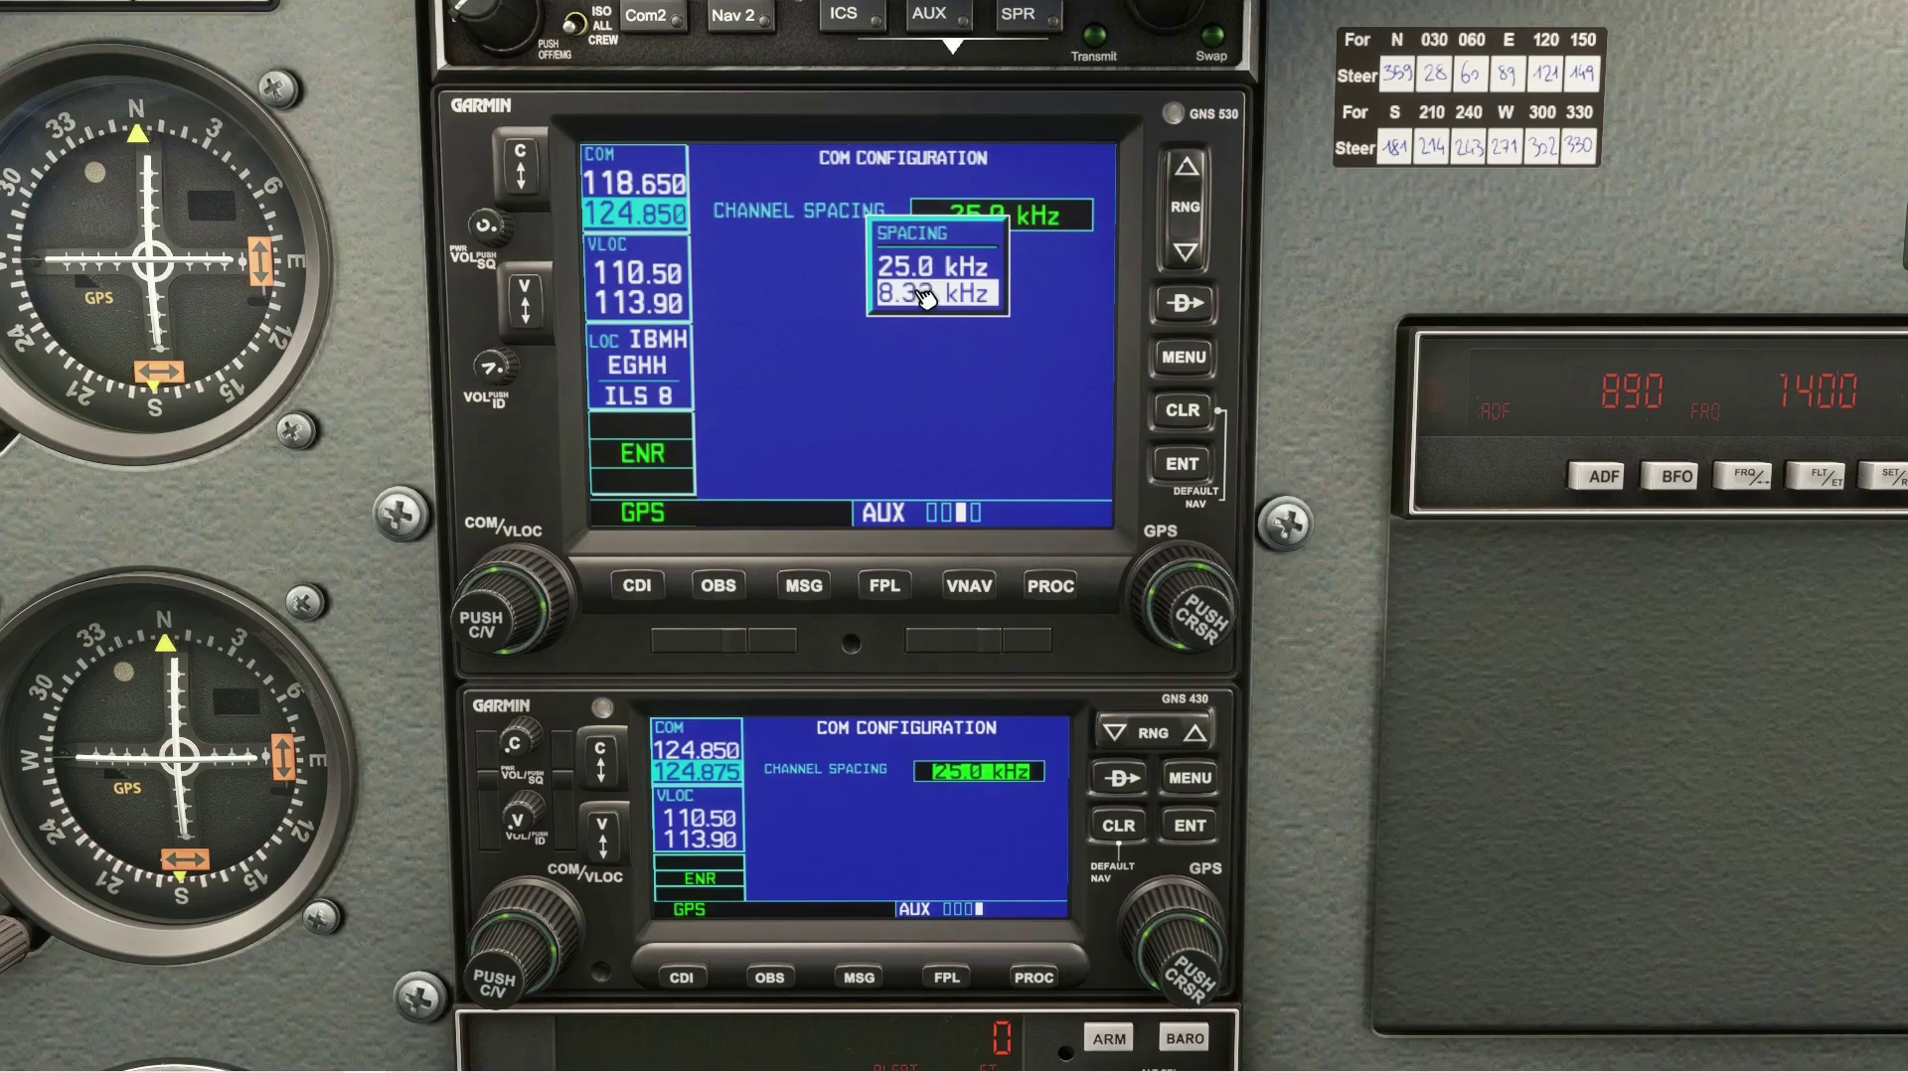
{"action": "left_click", "coordinate": [1180, 467]}
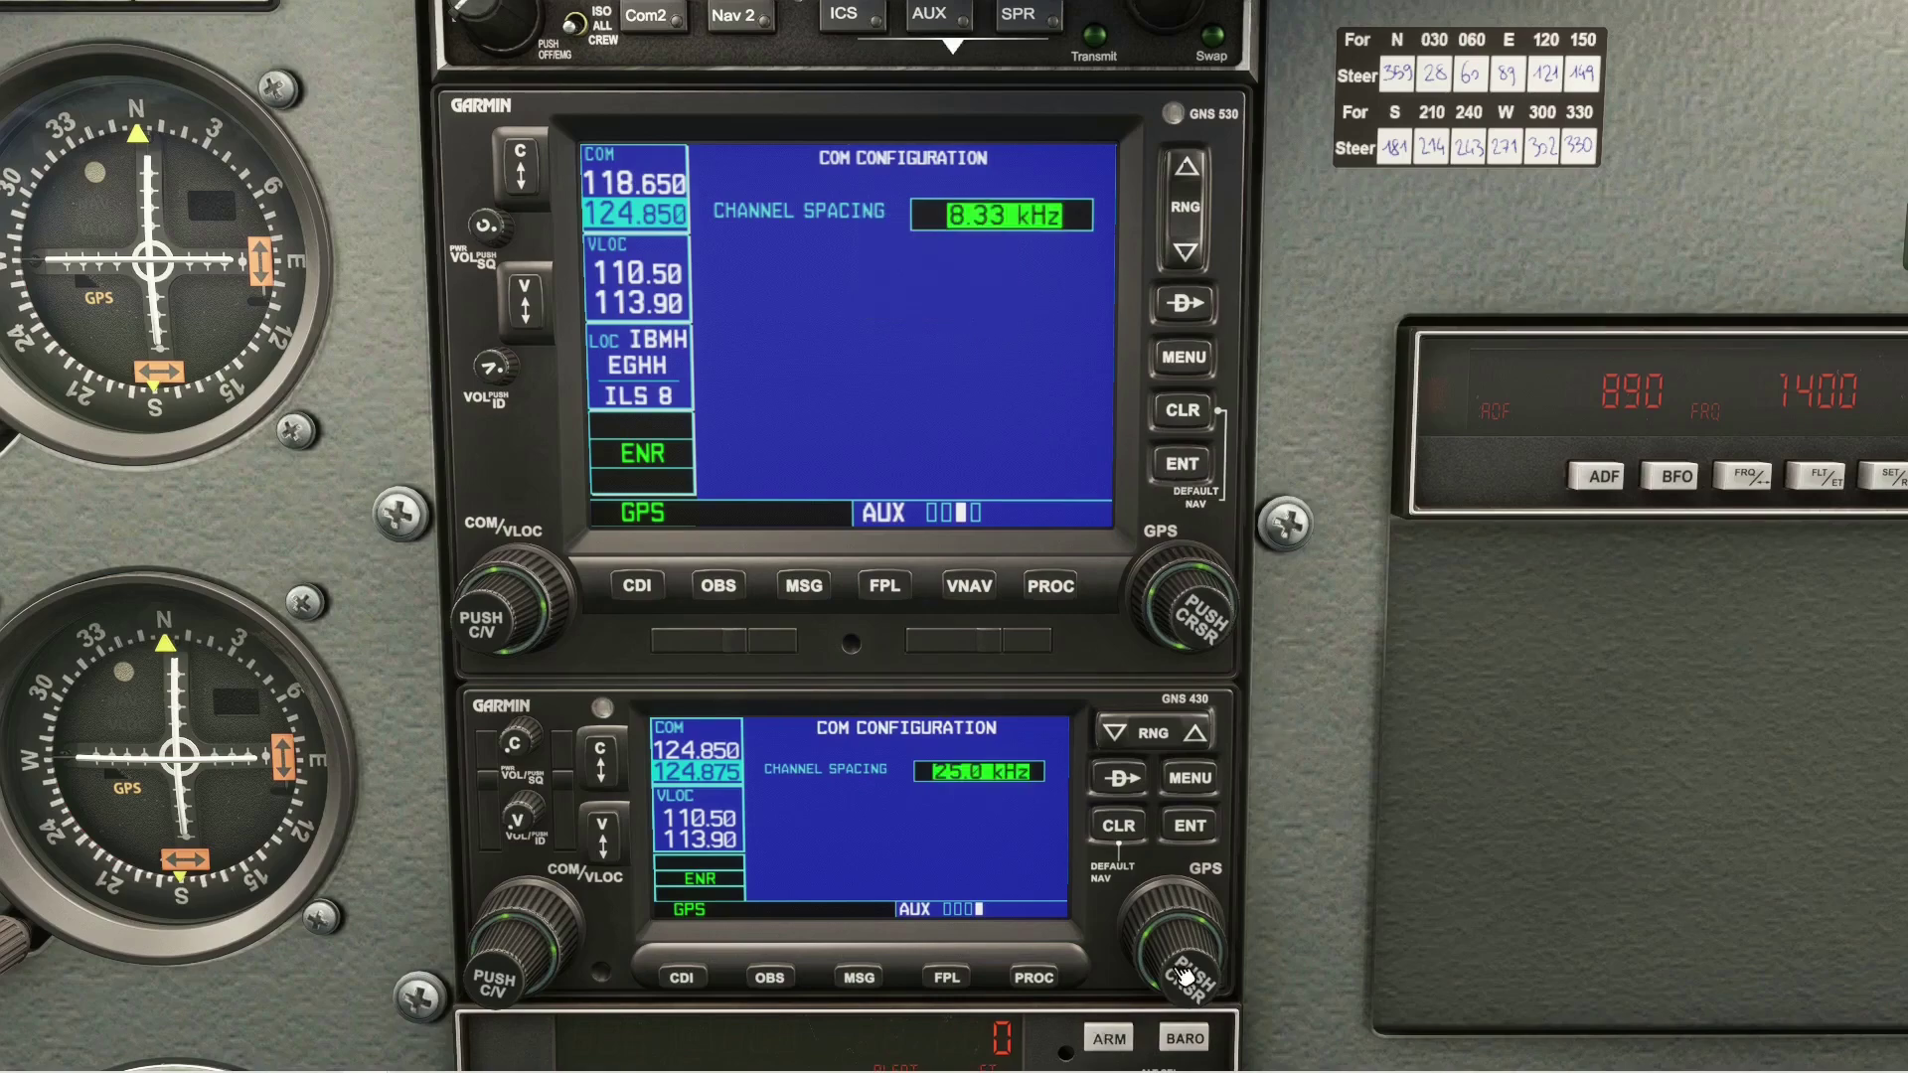
{"action": "scroll", "coordinate": [1154, 965], "scroll_direction": "down", "scroll_amount": 1}
{"action": "scroll", "coordinate": [1153, 965], "scroll_direction": "down", "scroll_amount": 1}
{"action": "left_click", "coordinate": [1192, 827]}
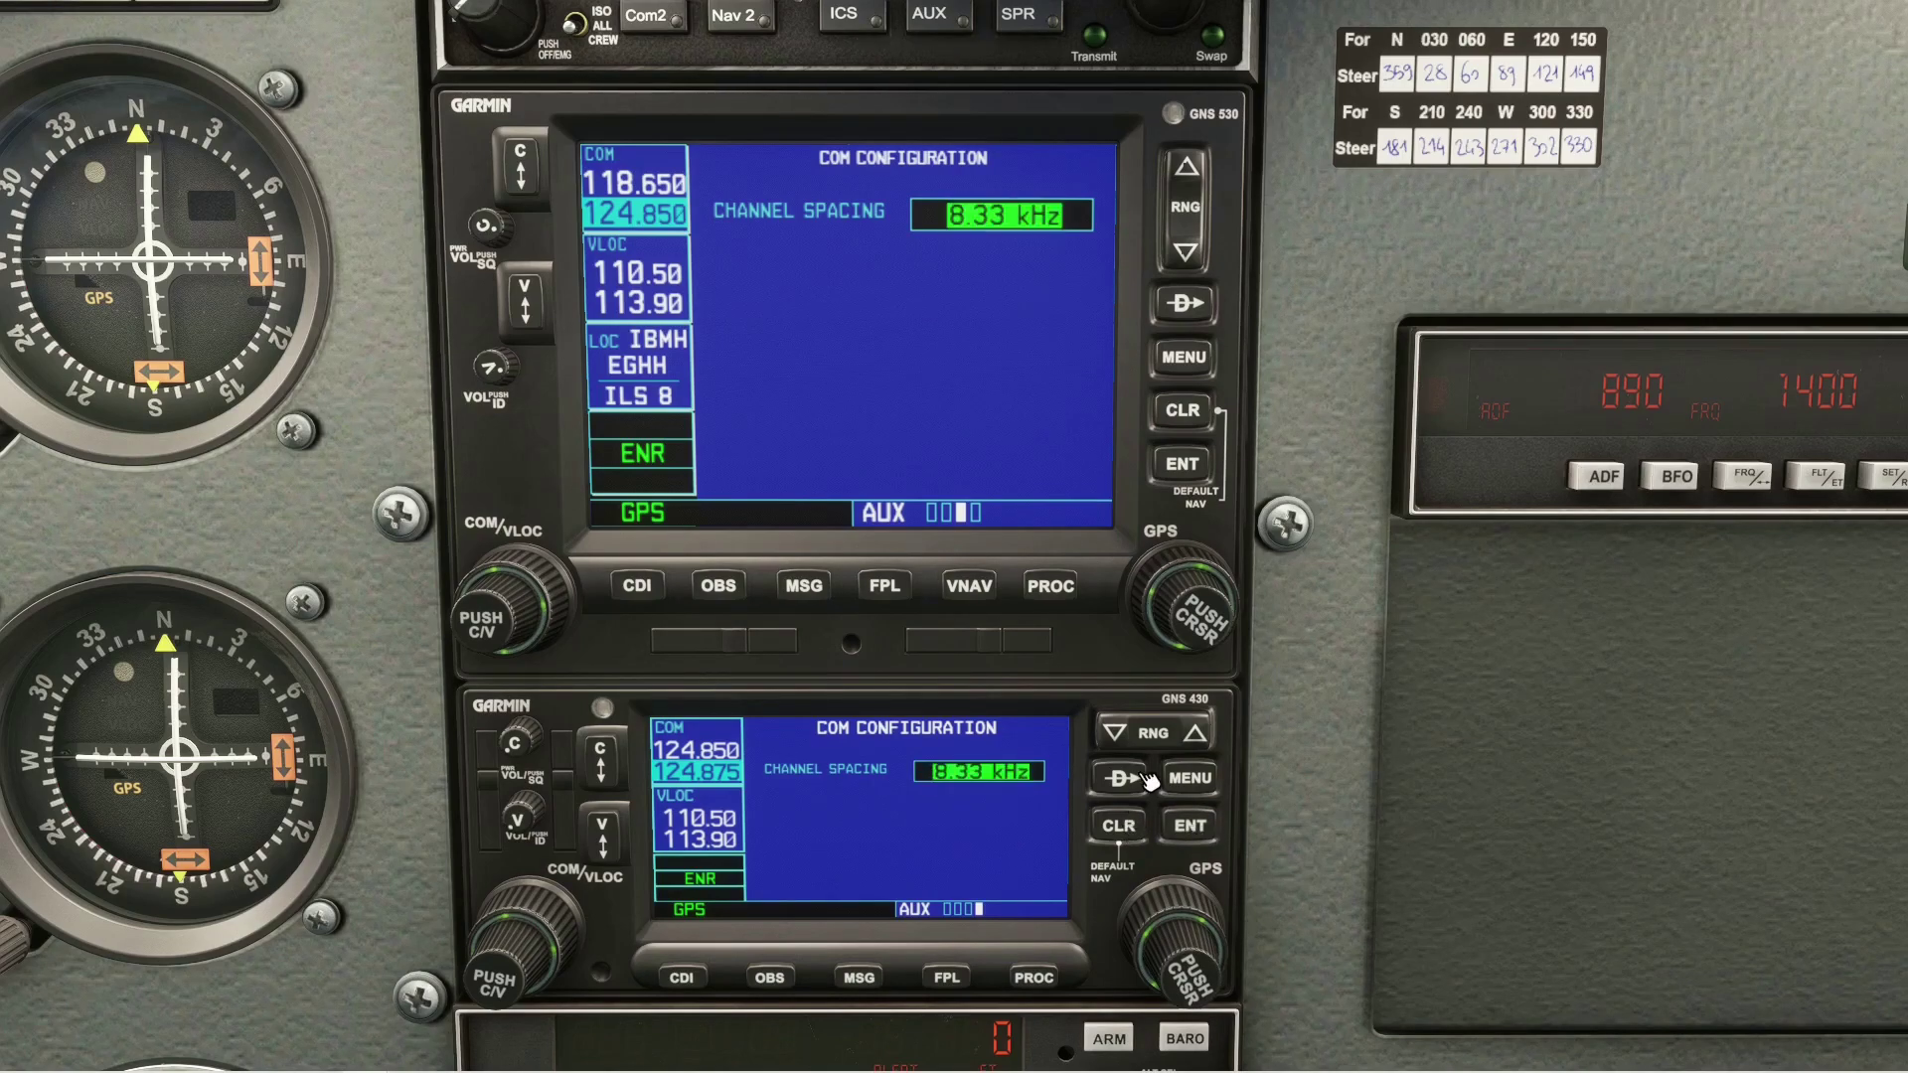
Leave COM Configuration on both GNS units and return each to its default NAV page.
{"action": "left_click", "coordinate": [1214, 624]}
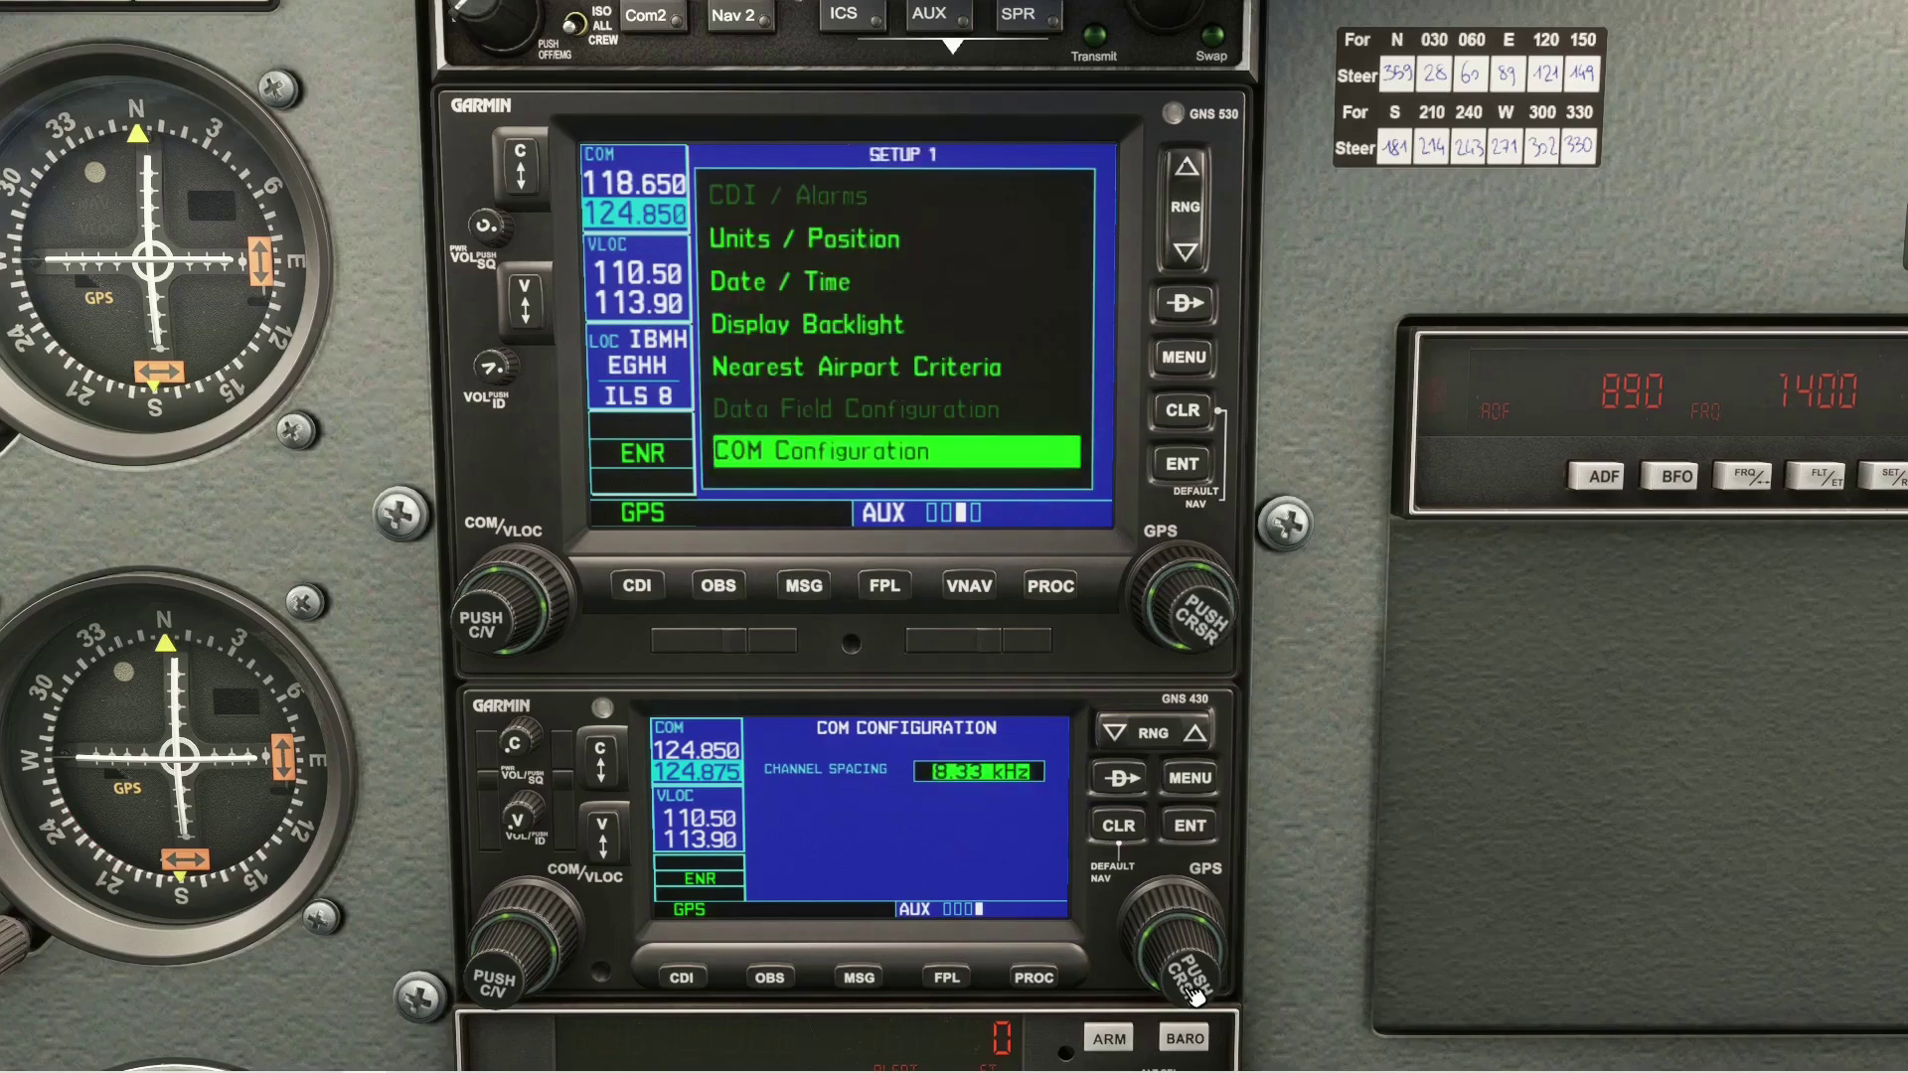
{"action": "left_click", "coordinate": [1212, 931]}
{"action": "scroll", "coordinate": [1130, 924], "scroll_direction": "down", "scroll_amount": 1}
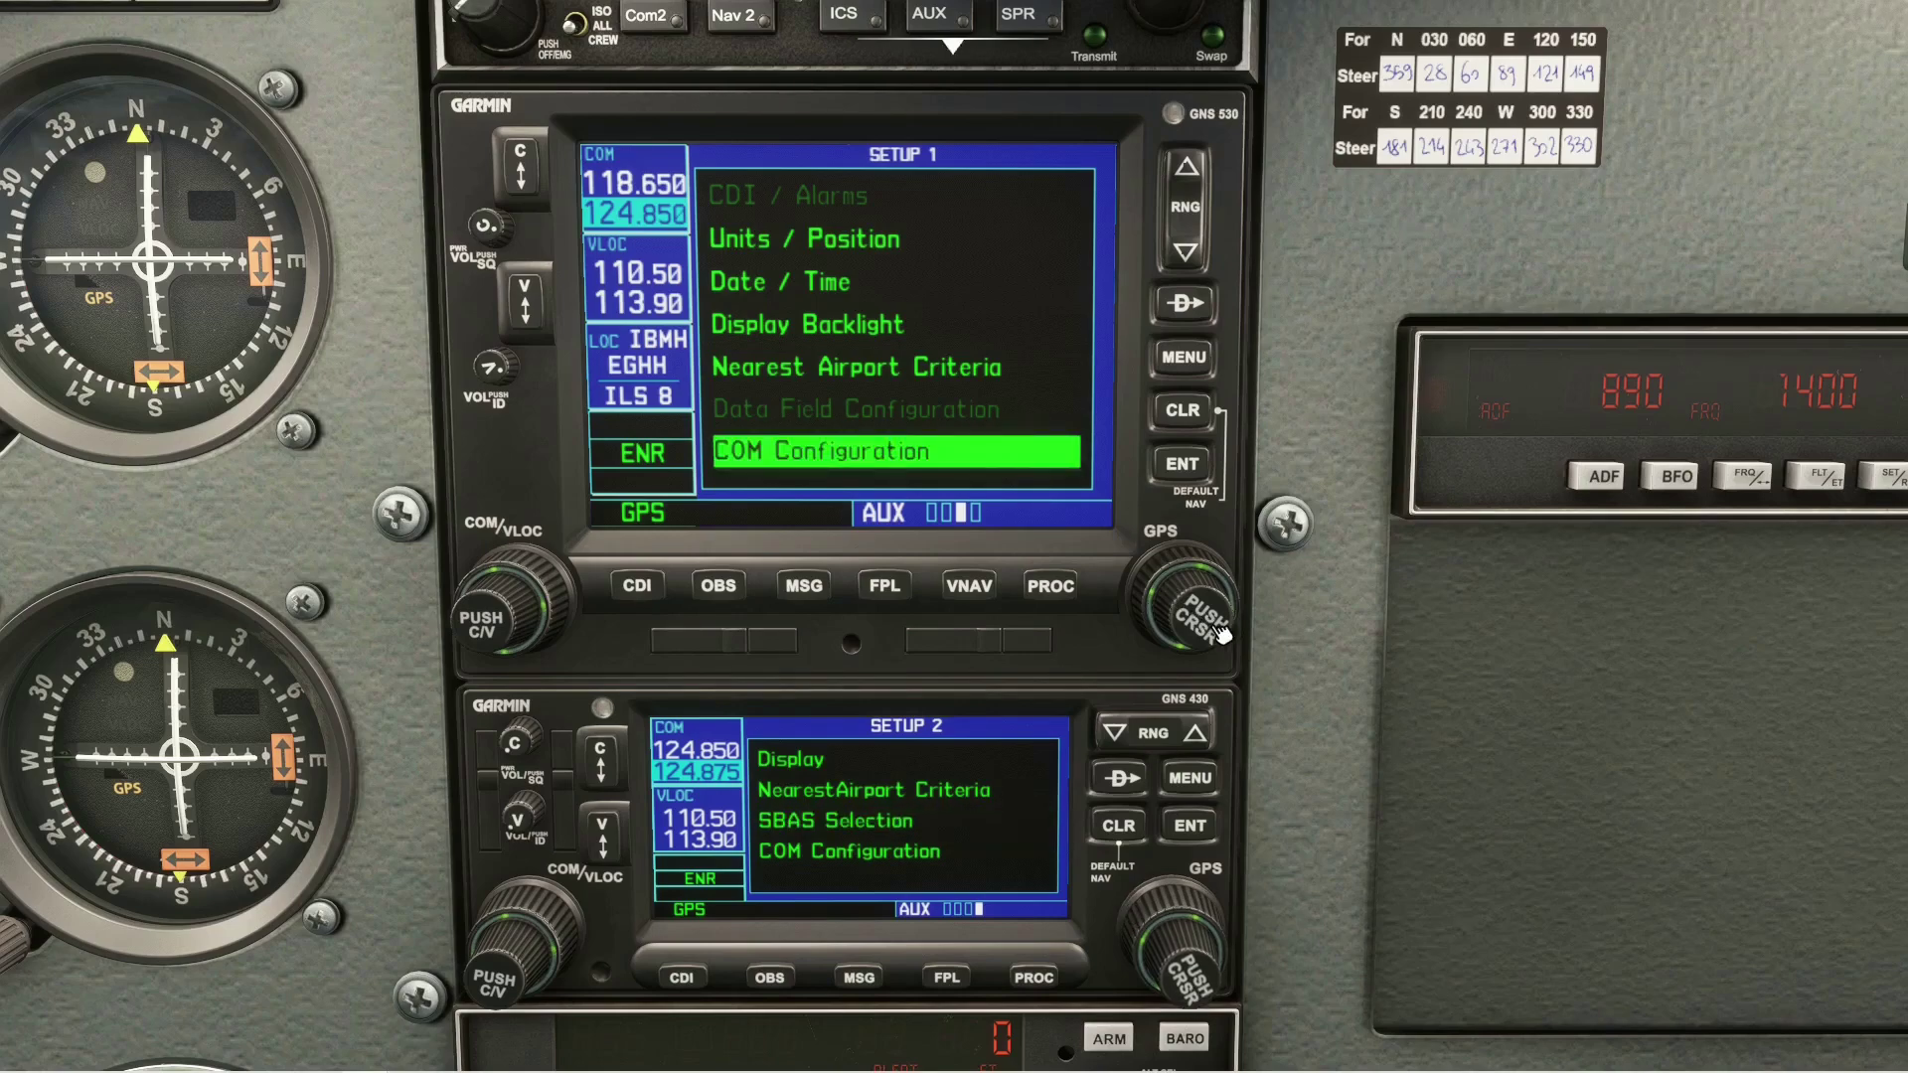
{"action": "scroll", "coordinate": [1142, 577], "scroll_direction": "down", "scroll_amount": 1}
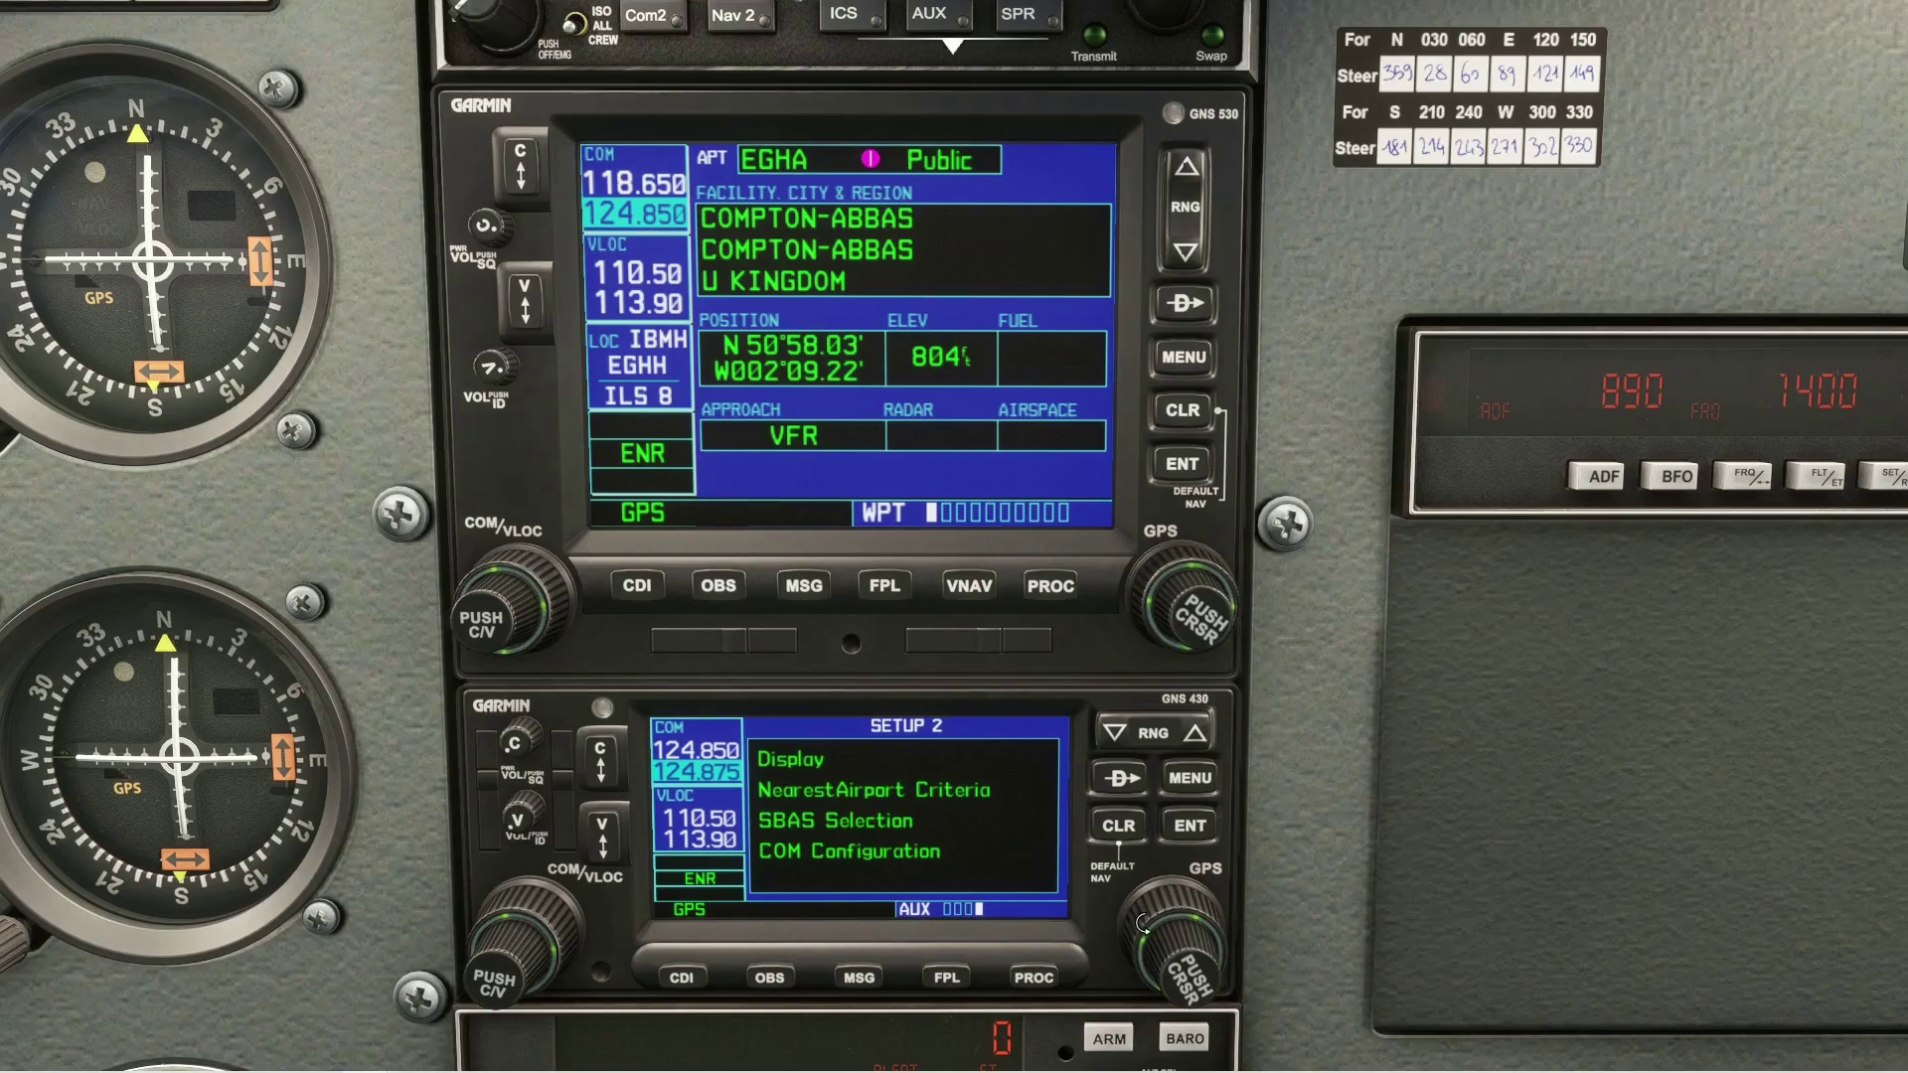
{"action": "scroll", "coordinate": [1143, 925], "scroll_direction": "down", "scroll_amount": 1}
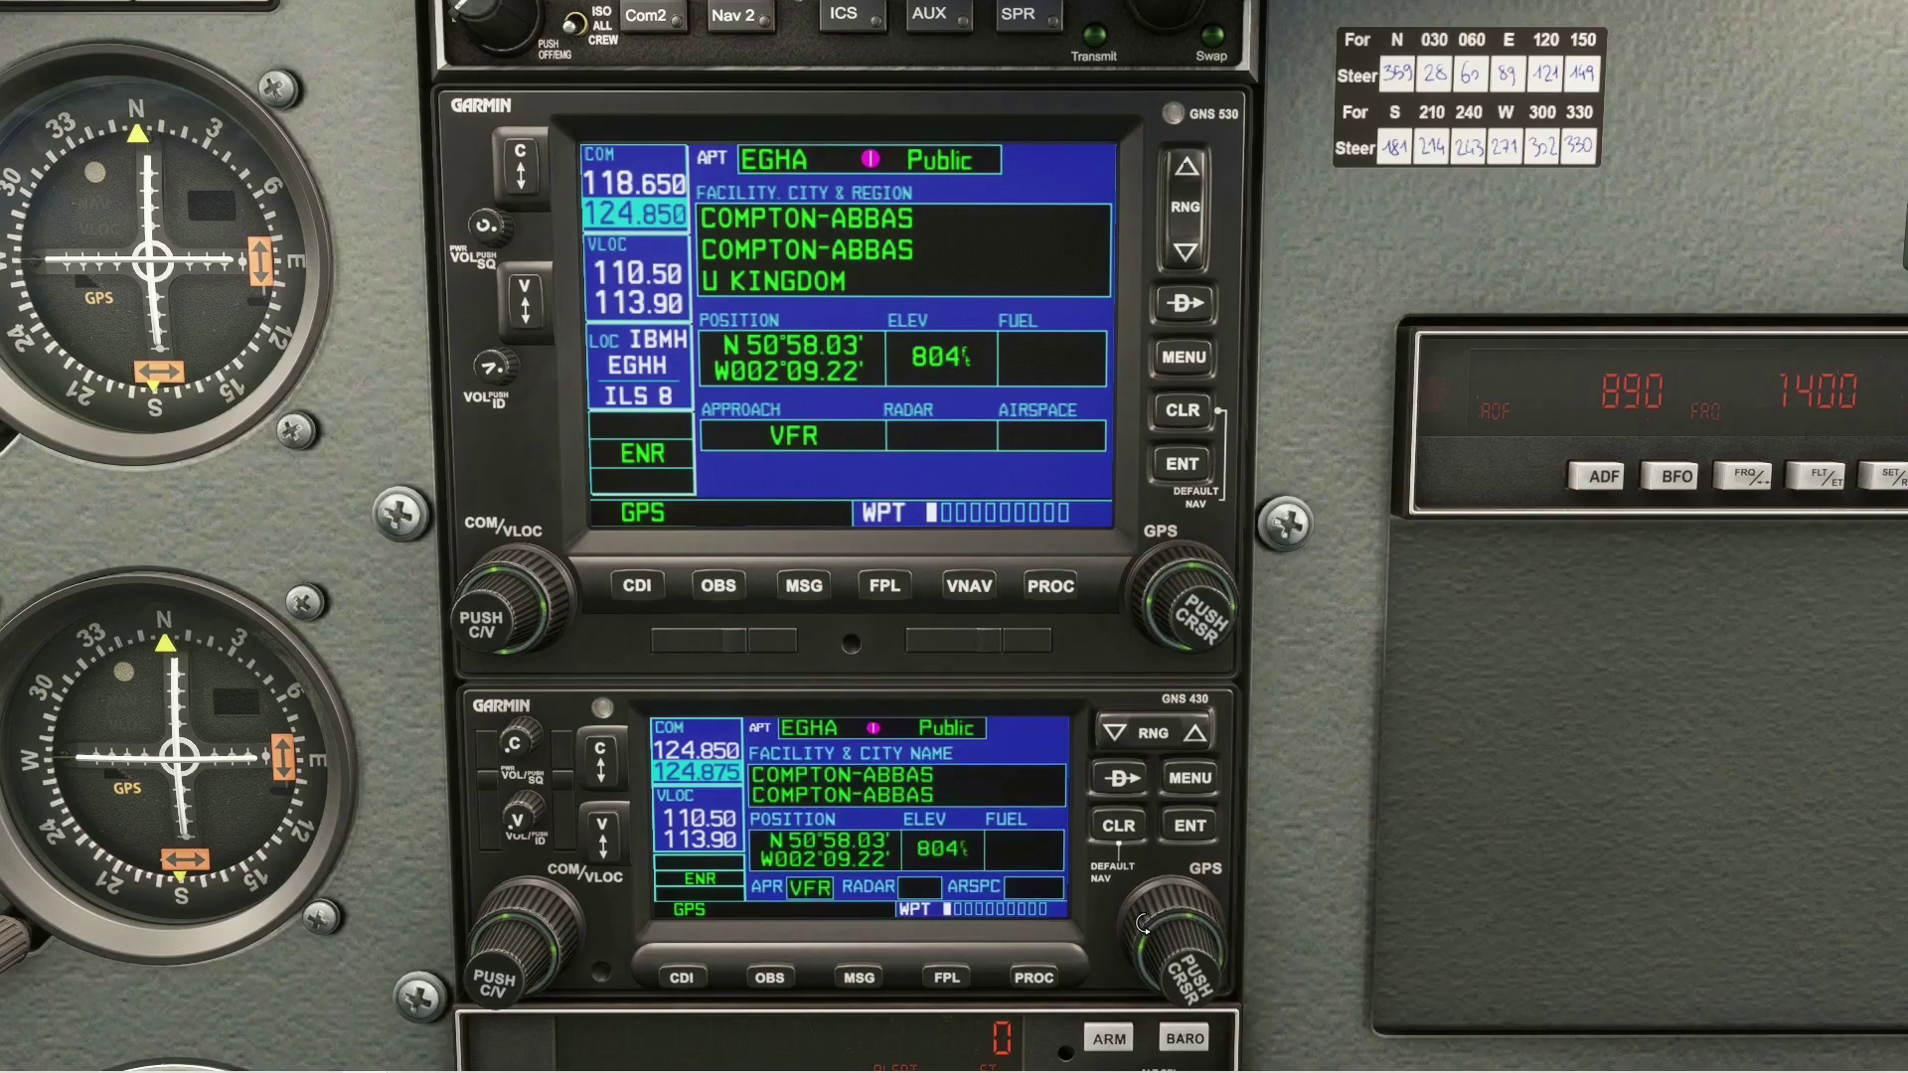
{"action": "left_click", "coordinate": [1117, 832]}
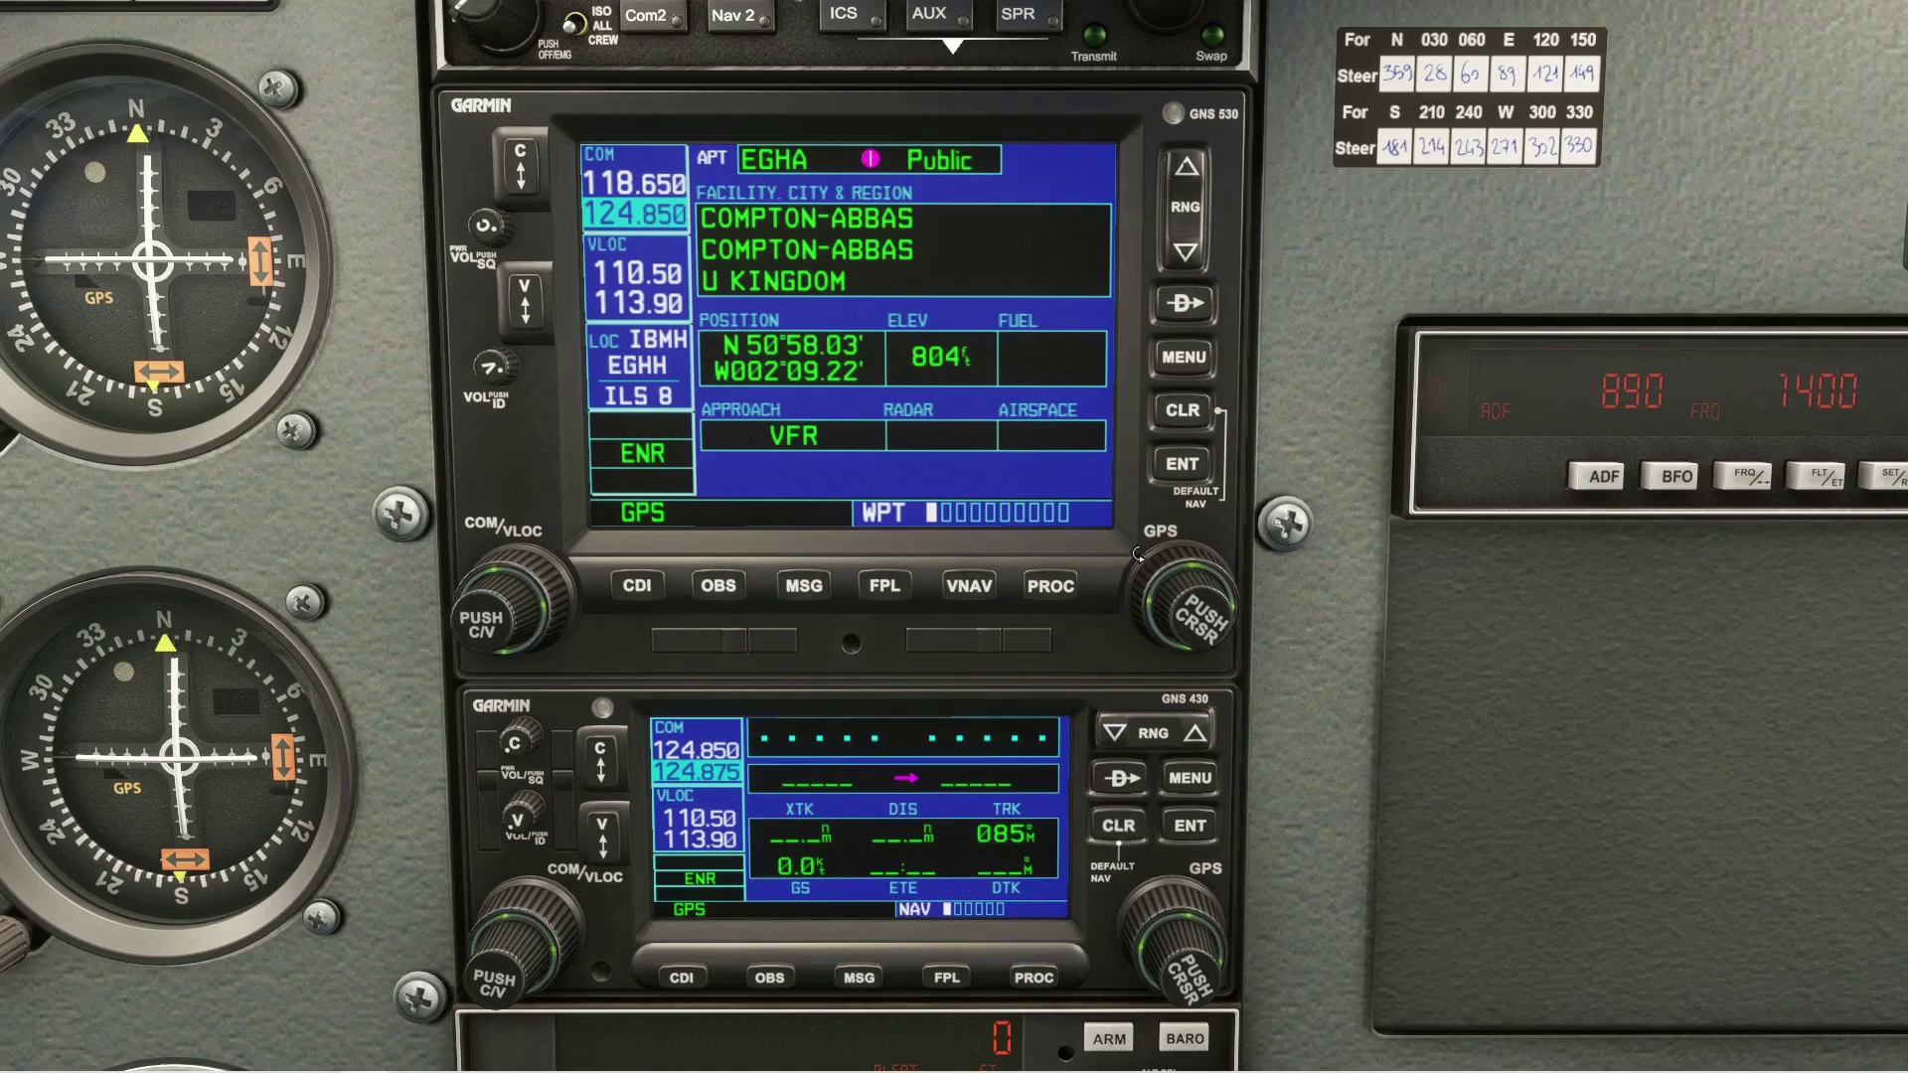
{"action": "left_click", "coordinate": [1195, 415]}
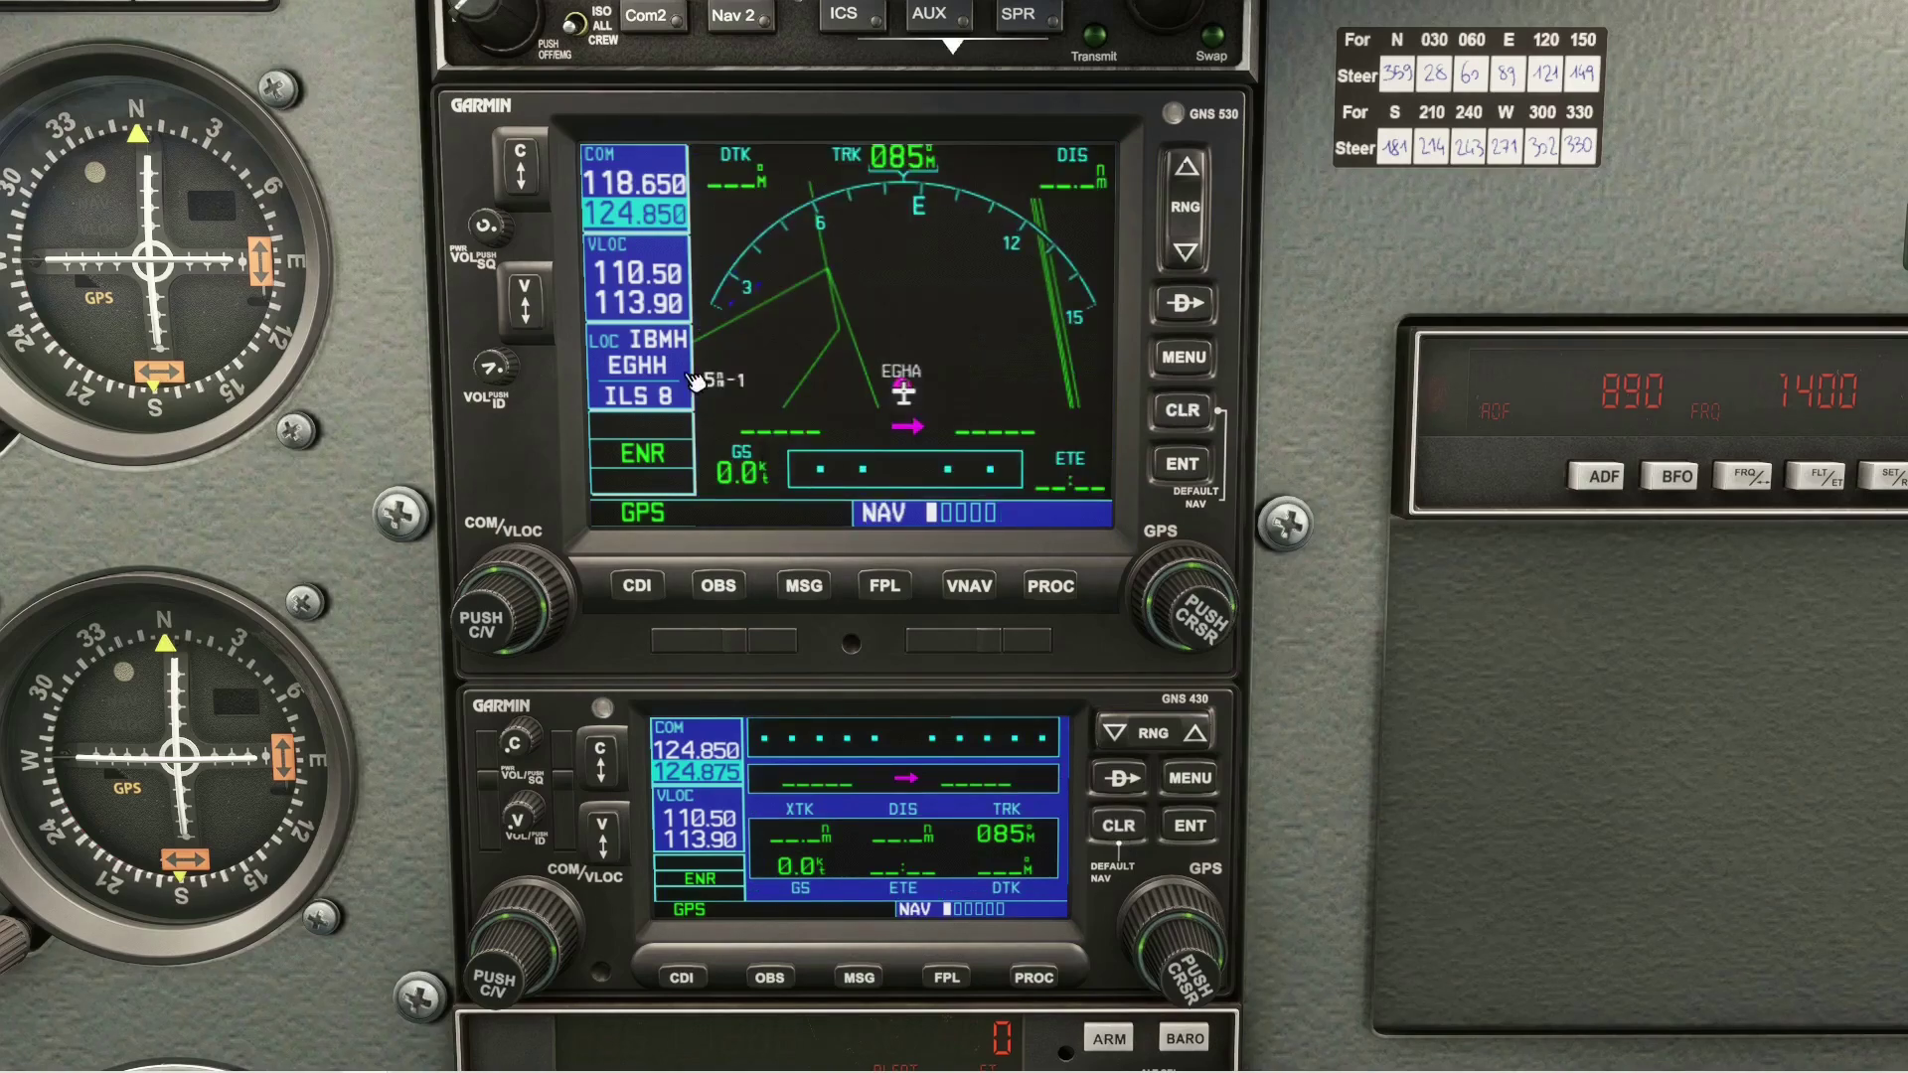
Tune the GNS 530 standby COM frequency to 118.705.
{"action": "scroll", "coordinate": [556, 588], "scroll_direction": "down", "scroll_amount": 1}
{"action": "scroll", "coordinate": [557, 587], "scroll_direction": "down", "scroll_amount": 4}
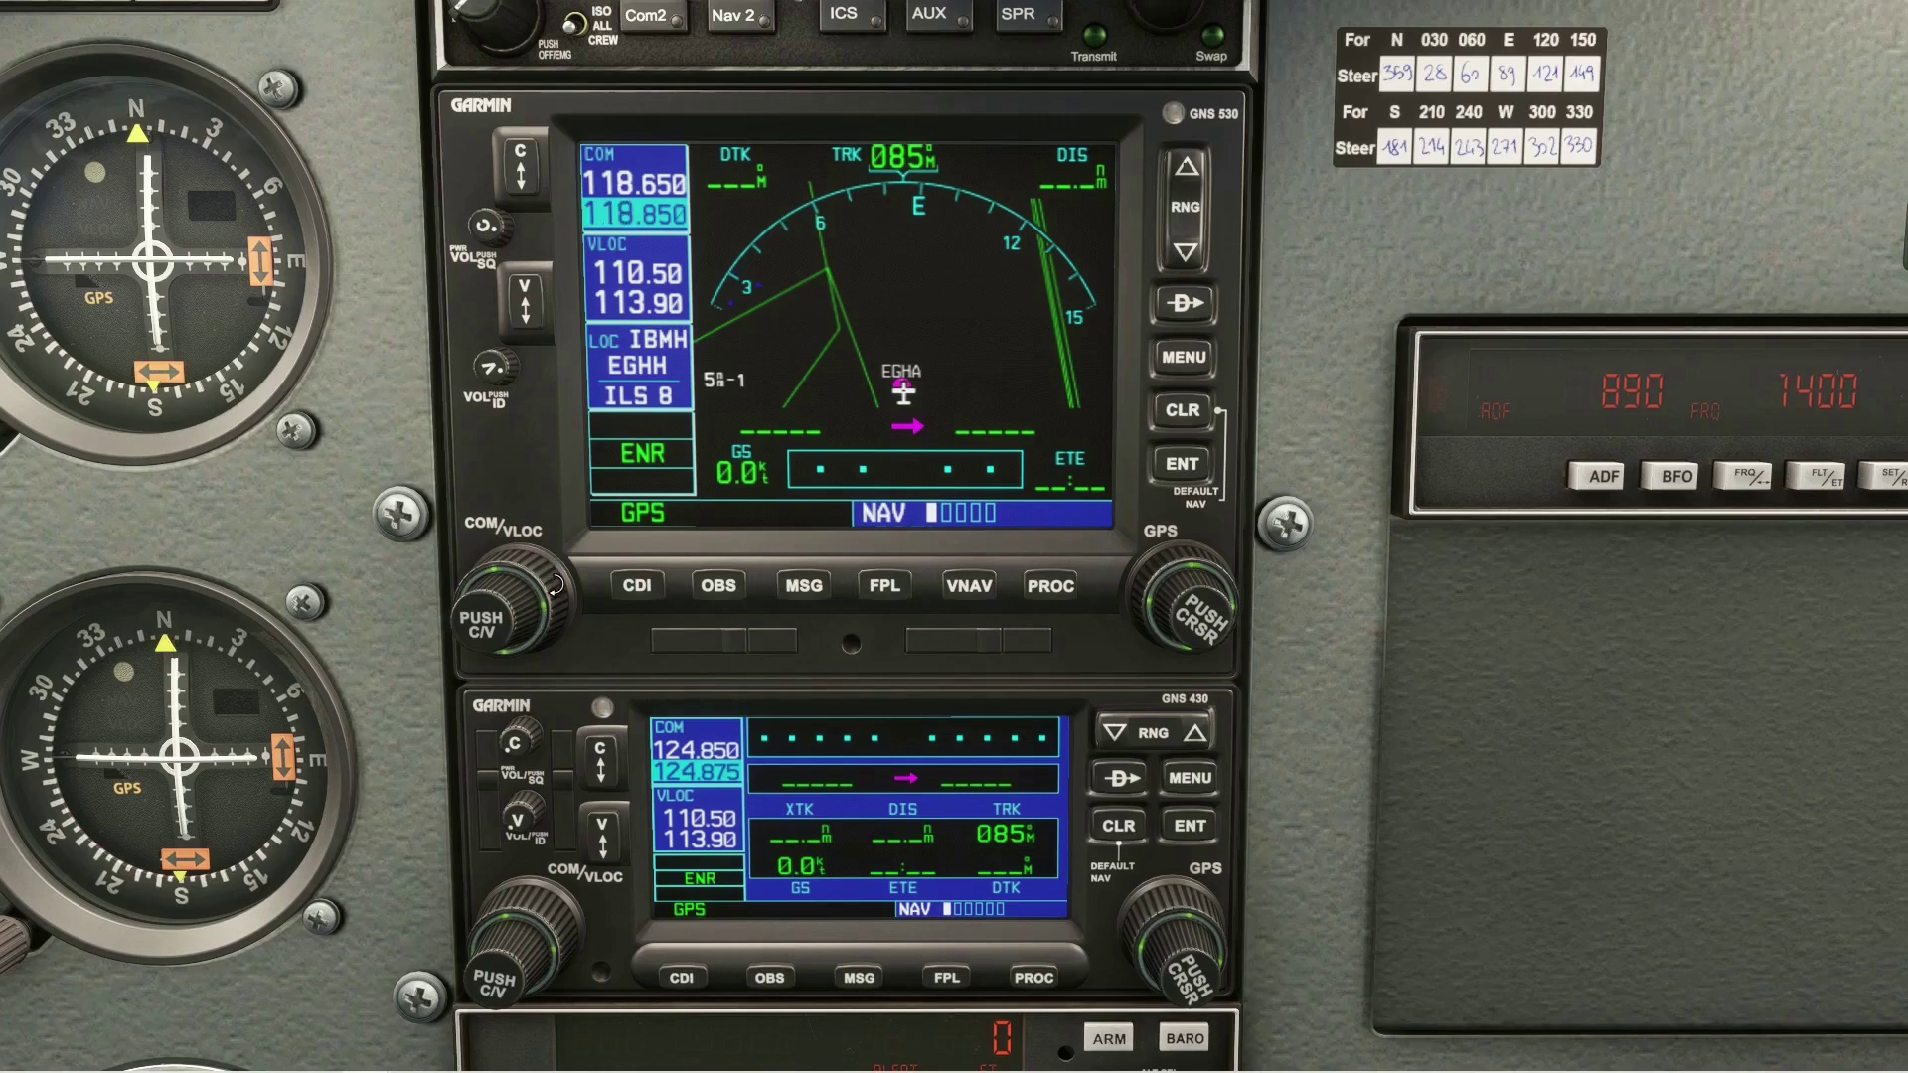
{"action": "scroll", "coordinate": [514, 616], "scroll_direction": "down", "scroll_amount": 1}
{"action": "scroll", "coordinate": [513, 616], "scroll_direction": "down", "scroll_amount": 2}
{"action": "scroll", "coordinate": [512, 607], "scroll_direction": "down", "scroll_amount": 6}
{"action": "scroll", "coordinate": [512, 607], "scroll_direction": "down", "scroll_amount": 3}
{"action": "scroll", "coordinate": [512, 607], "scroll_direction": "down", "scroll_amount": 2}
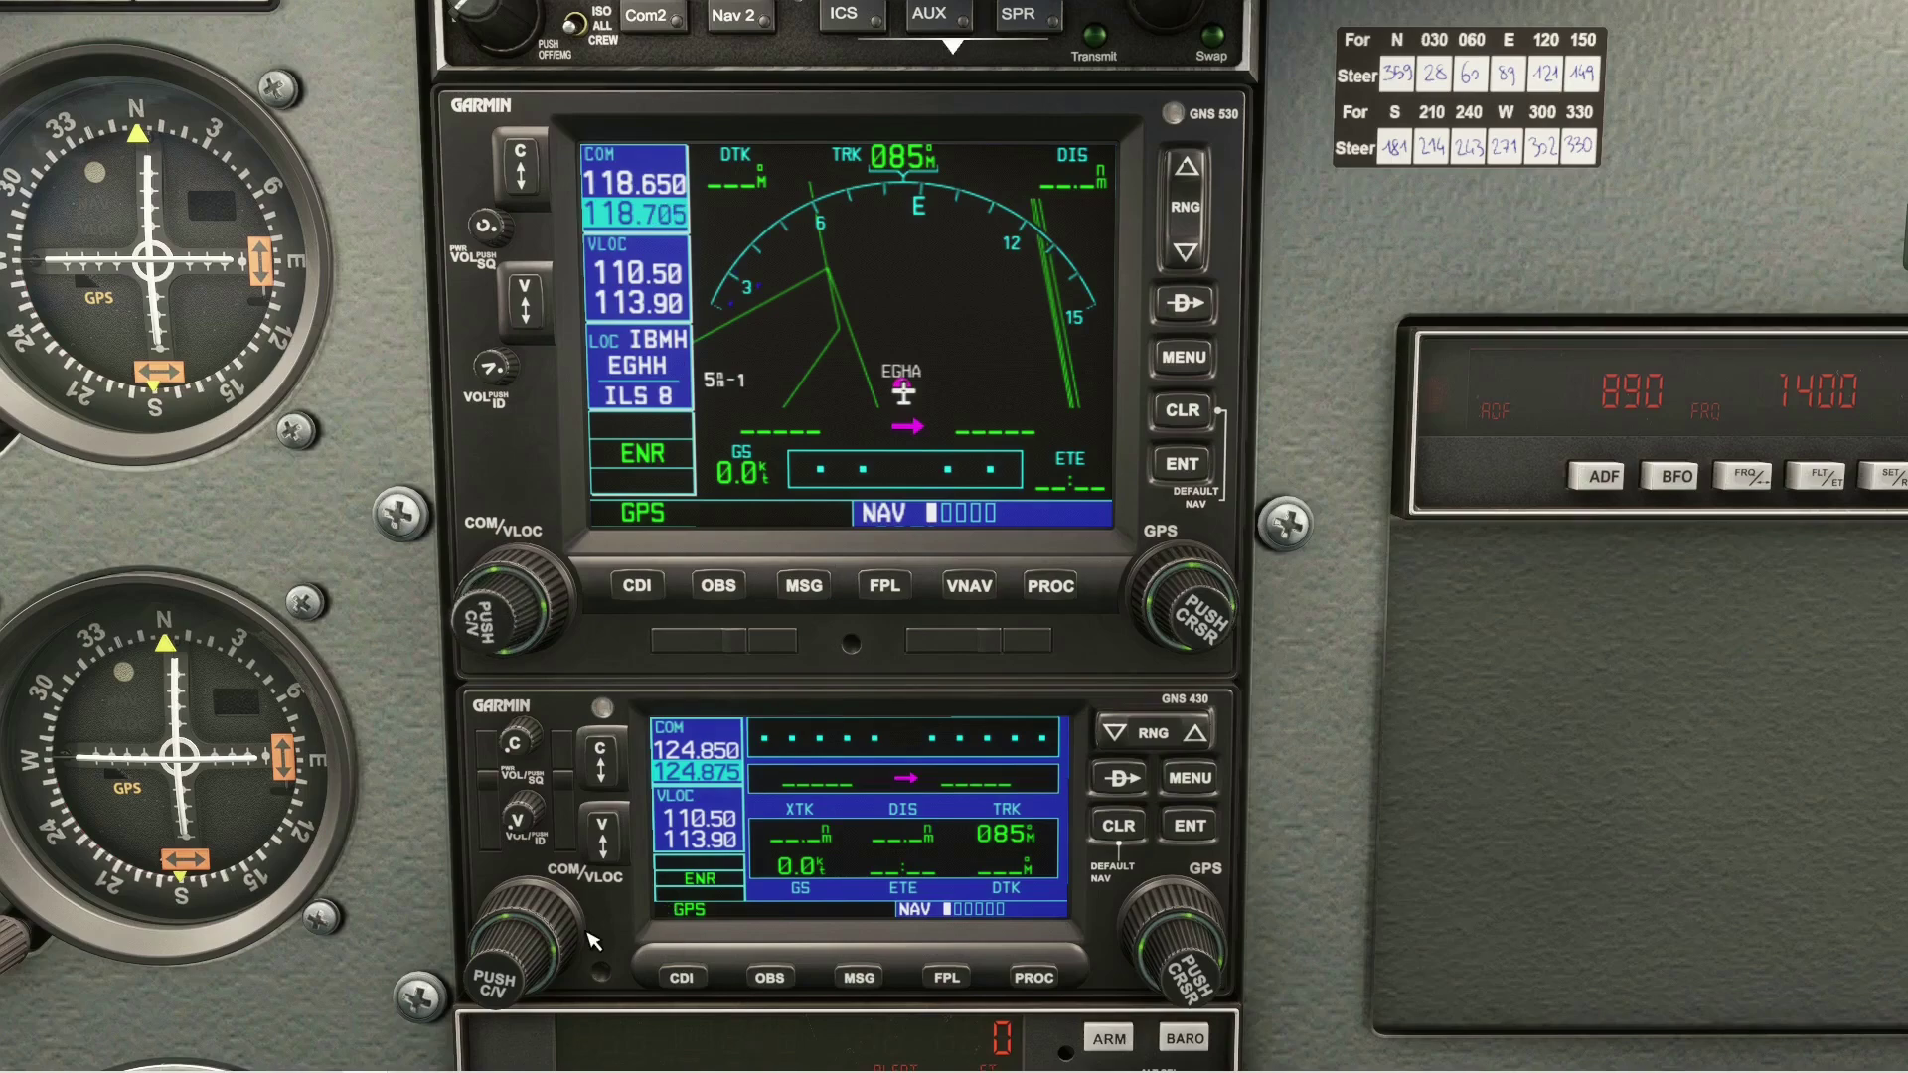
Tune the GNS 430 standby COM frequency to 118.815.
{"action": "scroll", "coordinate": [559, 928], "scroll_direction": "down", "scroll_amount": 5}
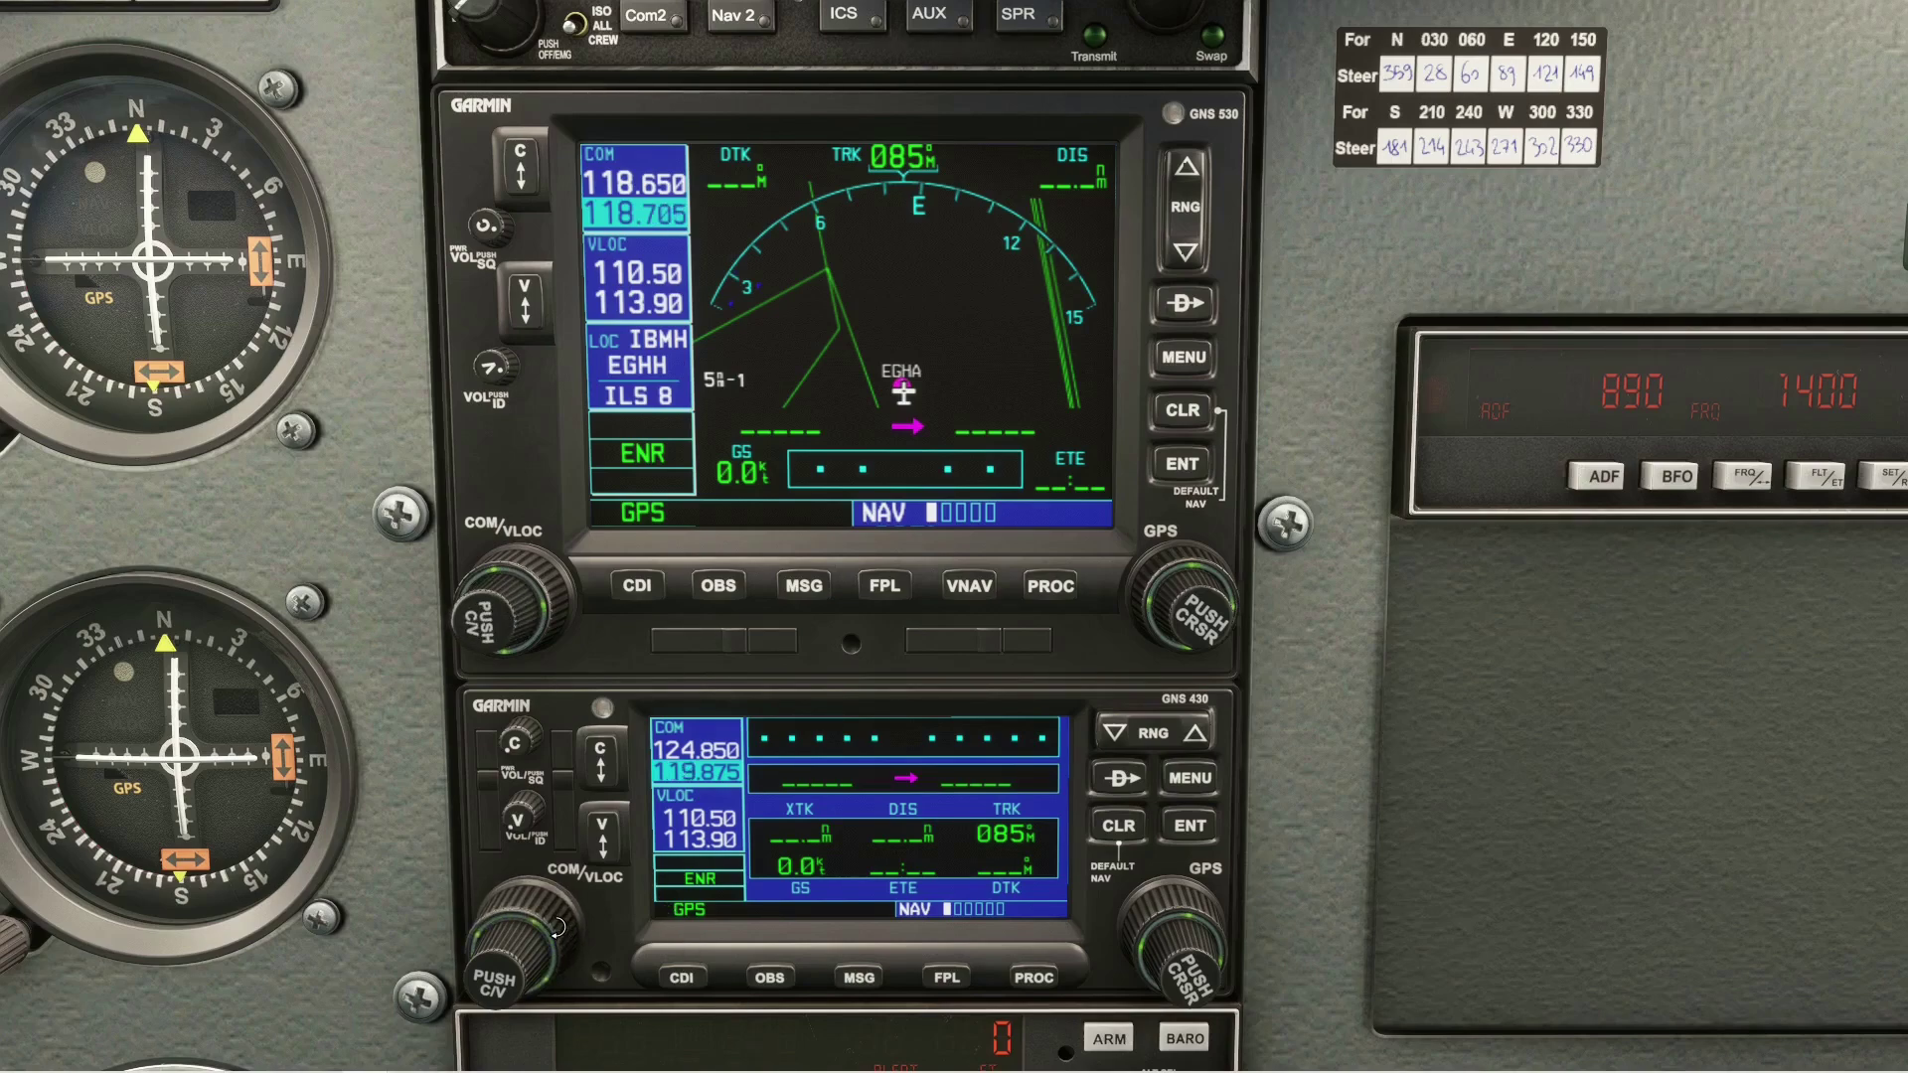
{"action": "scroll", "coordinate": [559, 928], "scroll_direction": "down", "scroll_amount": 1}
{"action": "scroll", "coordinate": [528, 969], "scroll_direction": "down", "scroll_amount": 6}
{"action": "scroll", "coordinate": [529, 968], "scroll_direction": "down", "scroll_amount": 10}
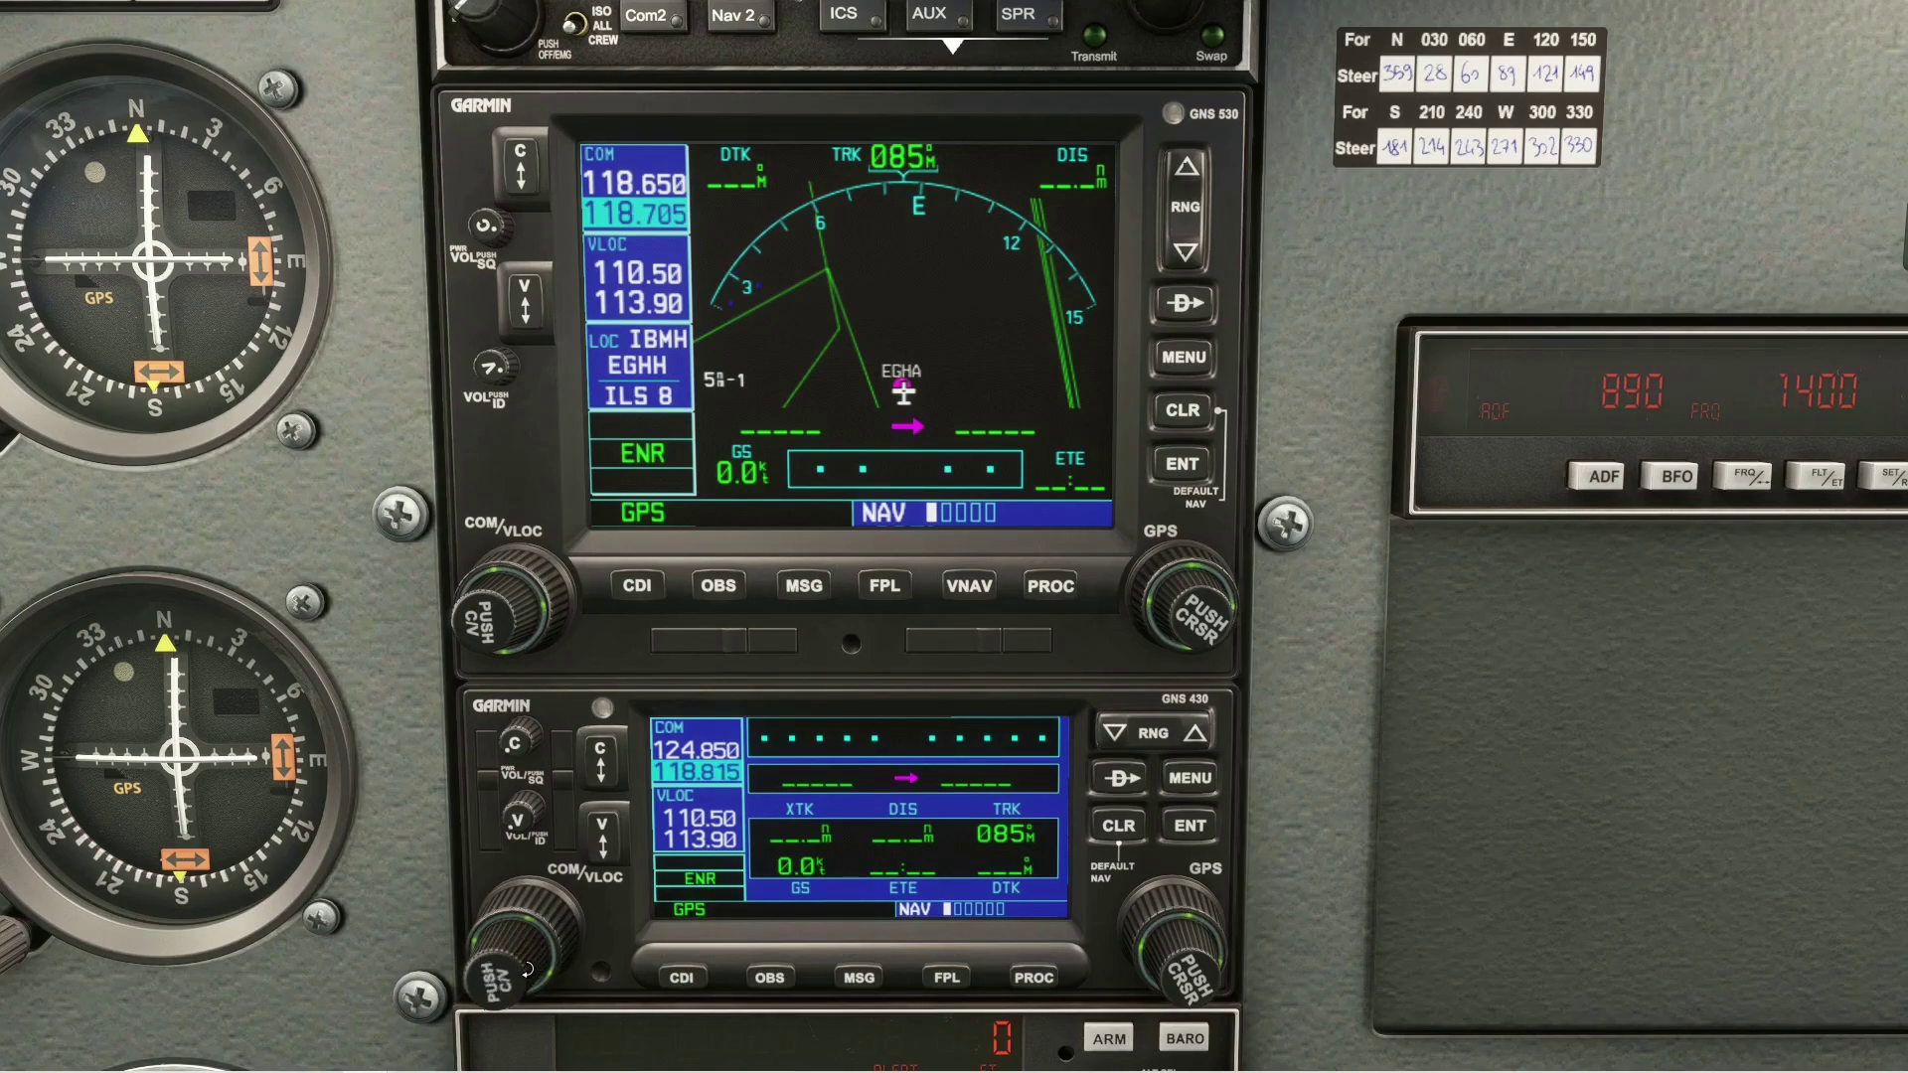
Tune the touchscreen navigator's standby COM frequency down to 124.790 and back up to 124.805.
{"action": "scroll", "coordinate": [527, 969], "scroll_direction": "down", "scroll_amount": 6}
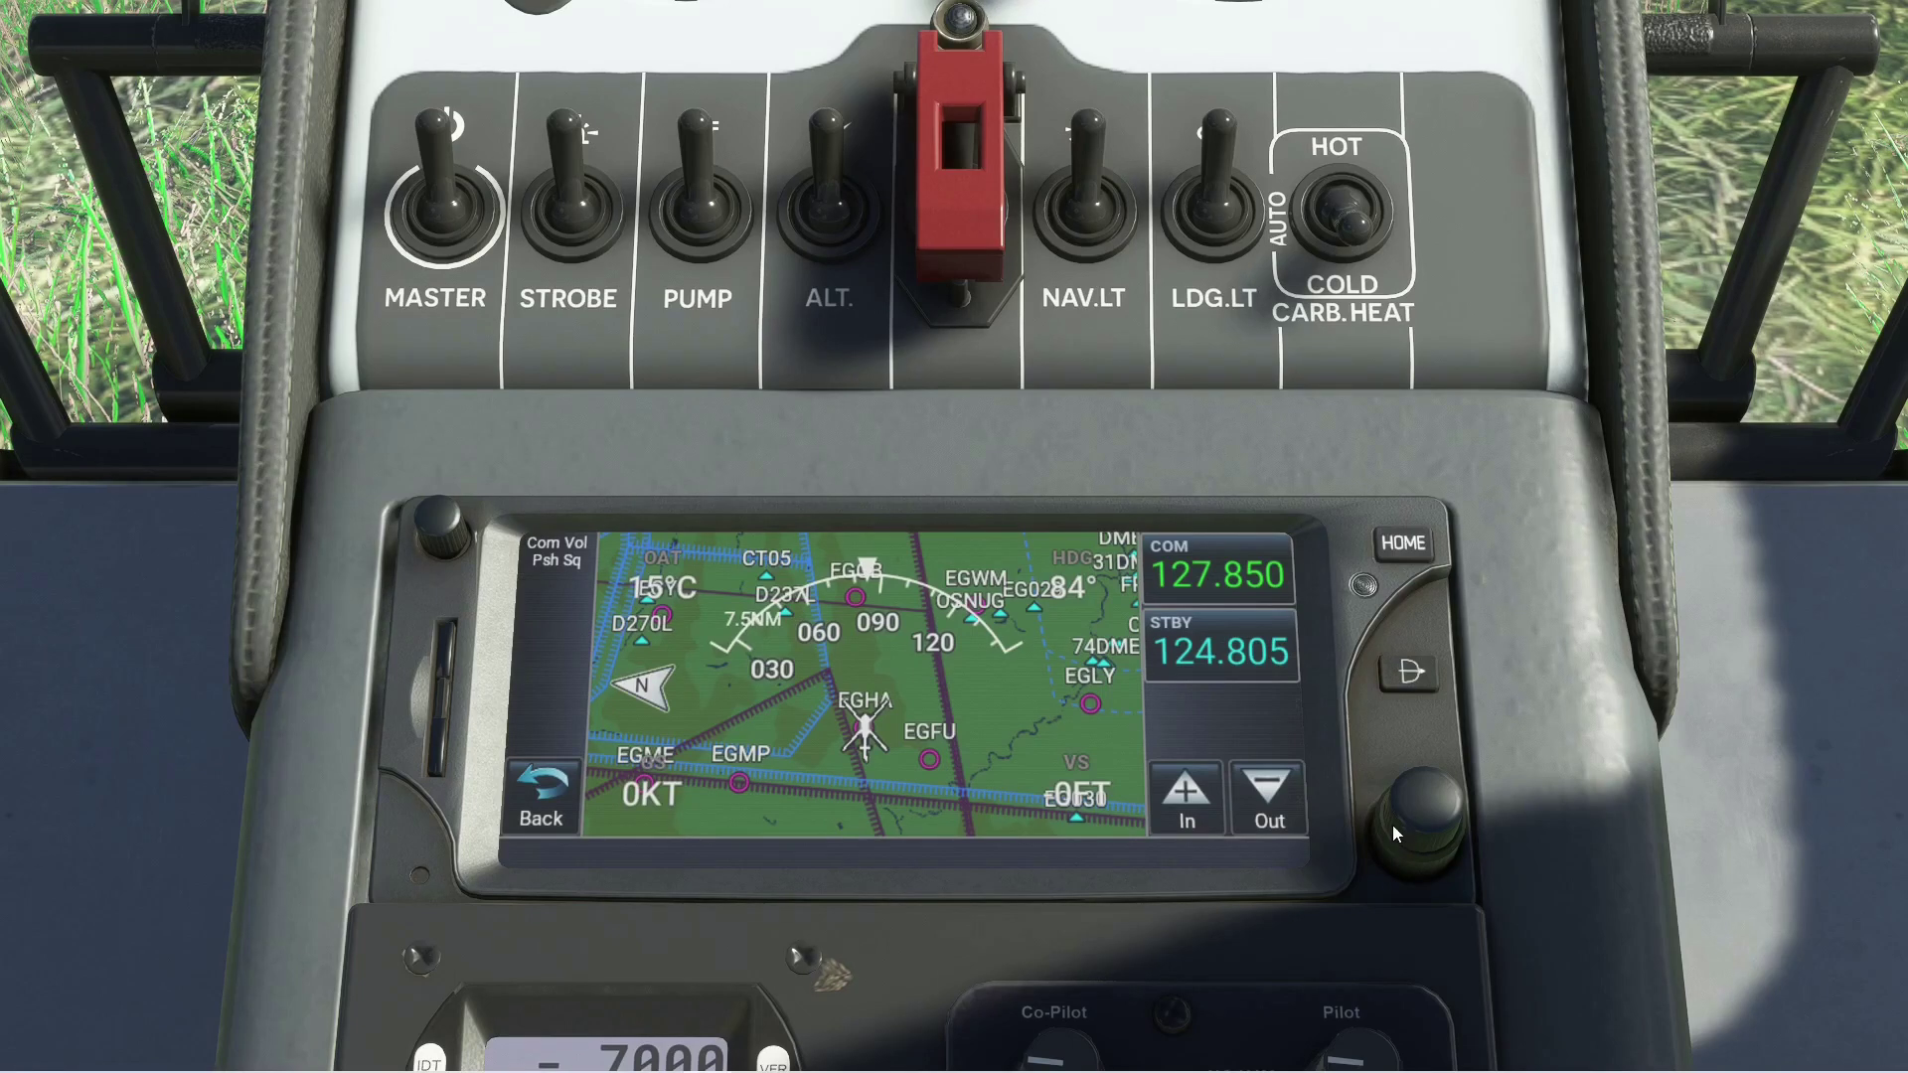
{"action": "scroll", "coordinate": [1392, 815], "scroll_direction": "down", "scroll_amount": 1}
{"action": "scroll", "coordinate": [1392, 815], "scroll_direction": "down", "scroll_amount": 1}
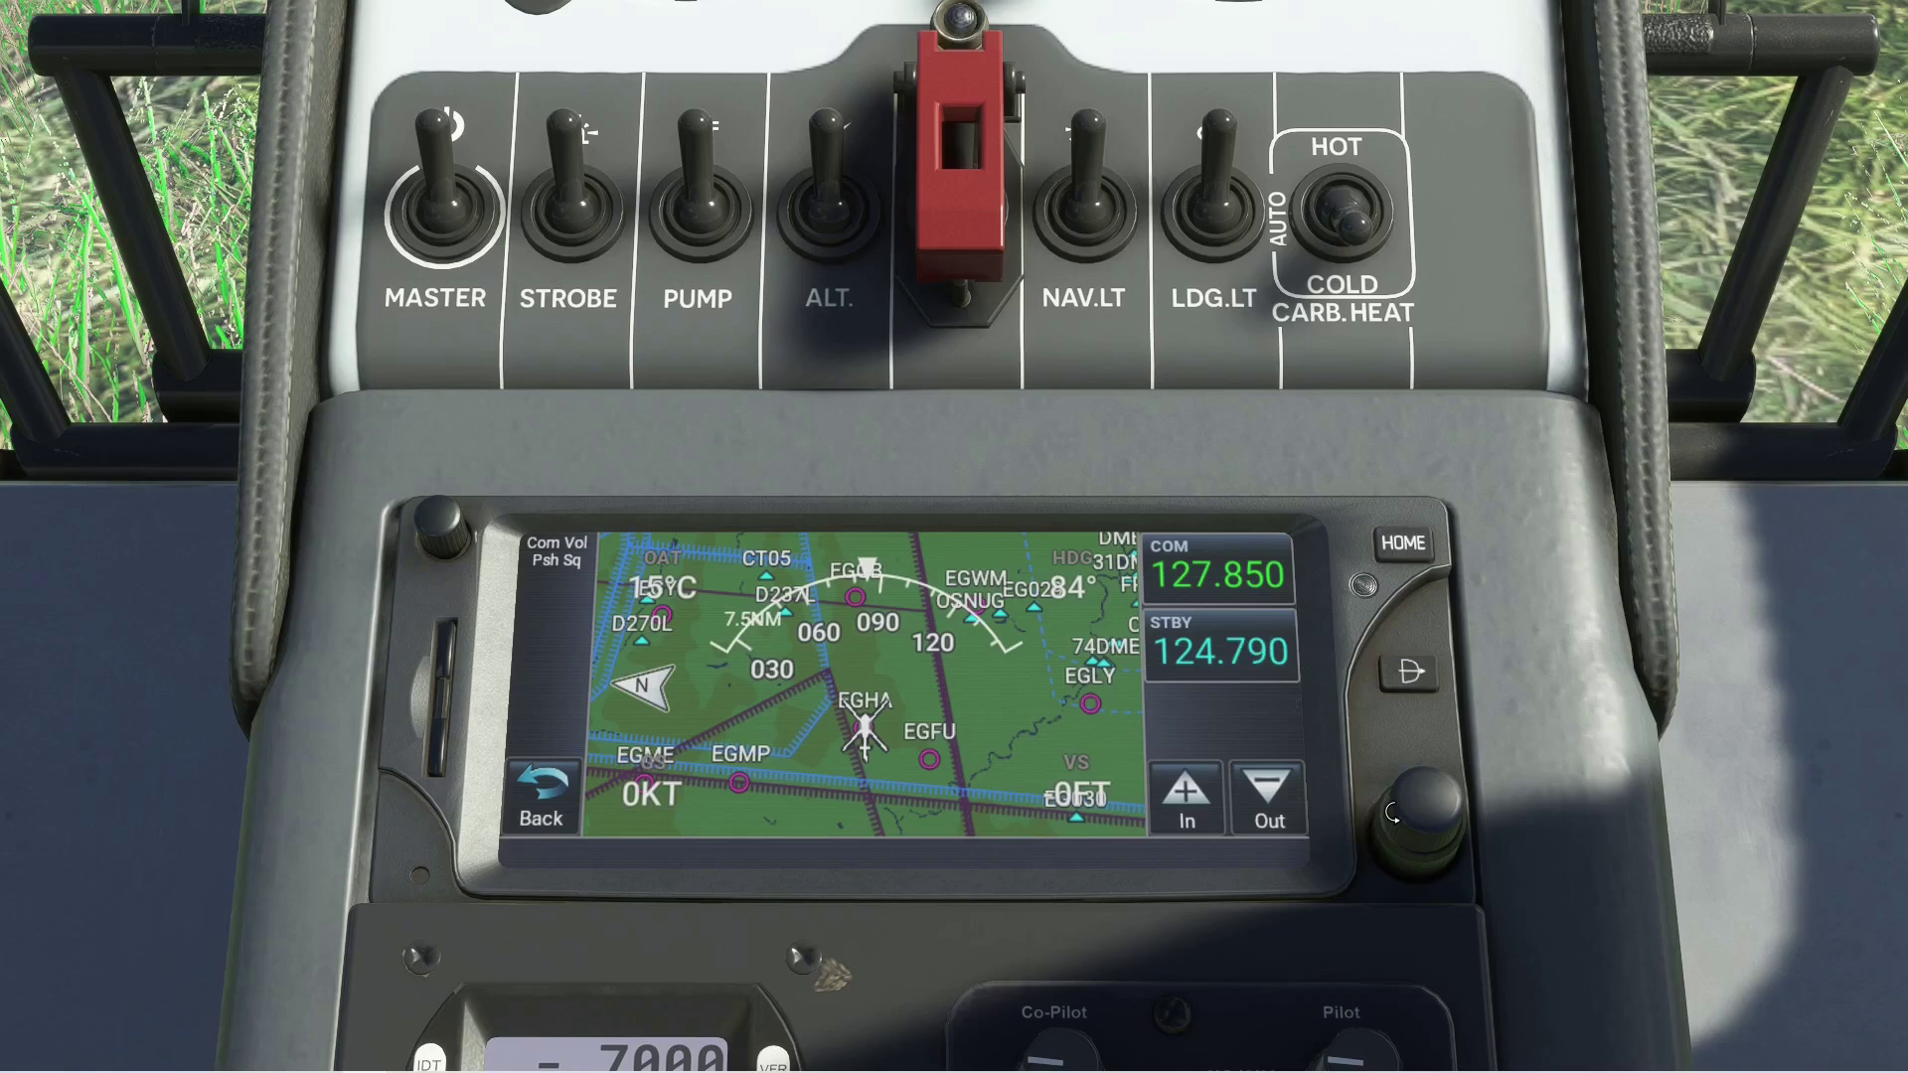
{"action": "scroll", "coordinate": [1396, 819], "scroll_direction": "up", "scroll_amount": 1}
{"action": "scroll", "coordinate": [1395, 823], "scroll_direction": "up", "scroll_amount": 1}
{"action": "scroll", "coordinate": [1395, 823], "scroll_direction": "up", "scroll_amount": 1}
{"action": "scroll", "coordinate": [1395, 822], "scroll_direction": "down", "scroll_amount": 1}
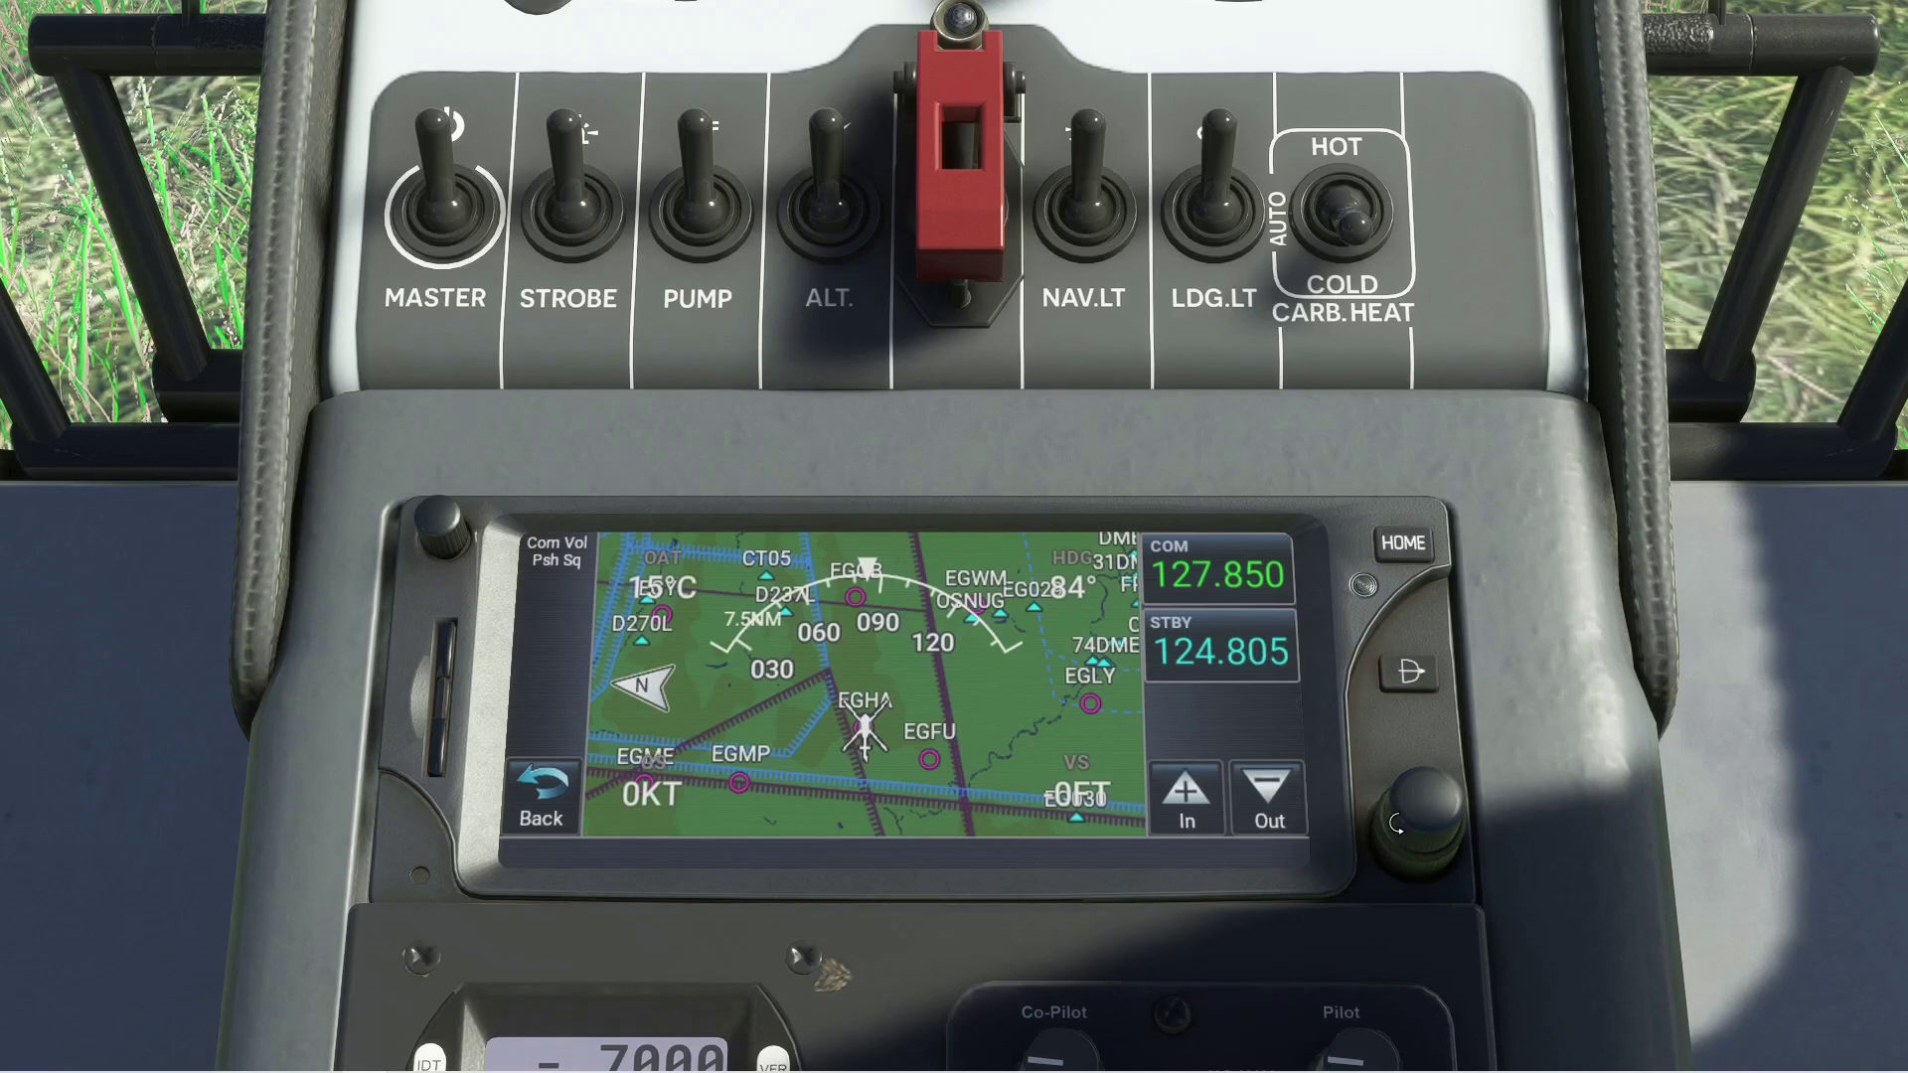
Tune the standby COM frequency on the upper Bendix/King radio to 123.800.
{"action": "scroll", "coordinate": [1412, 828], "scroll_direction": "down", "scroll_amount": 1}
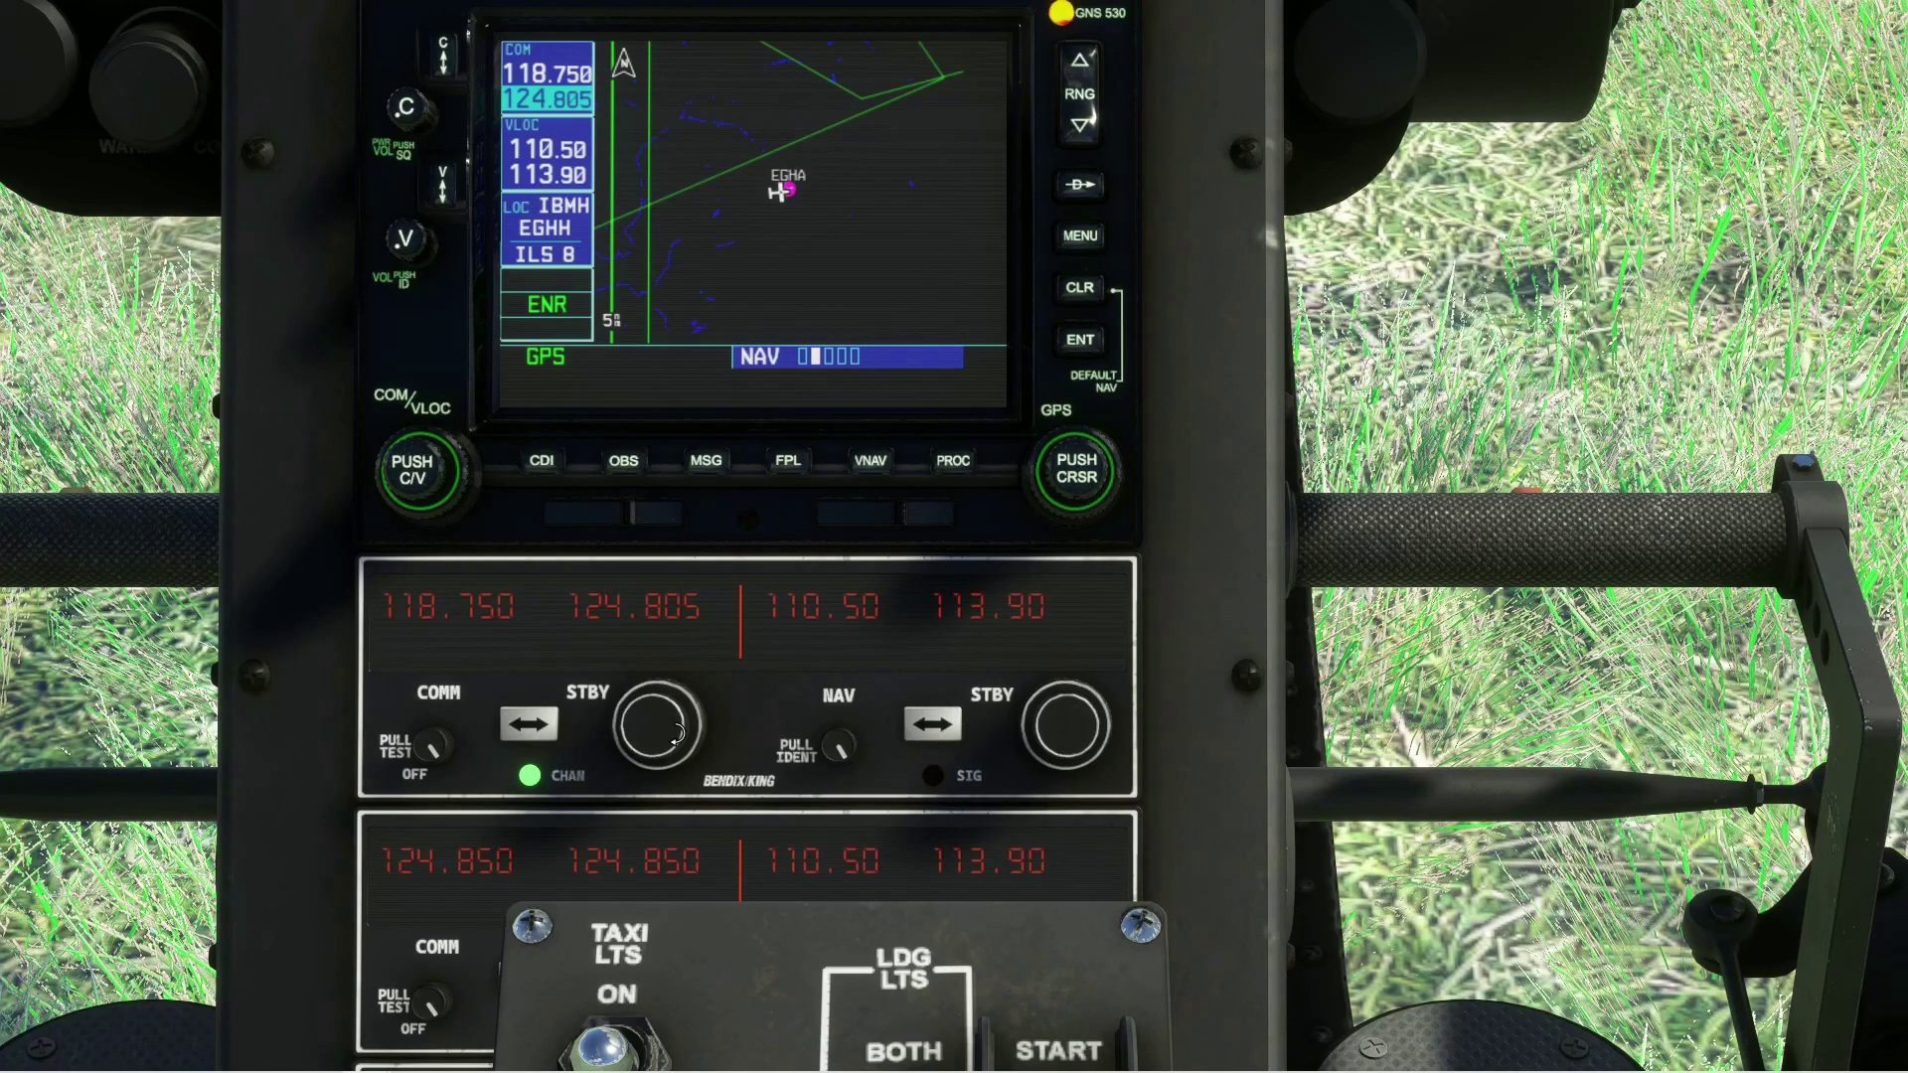
{"action": "scroll", "coordinate": [678, 734], "scroll_direction": "down", "scroll_amount": 1}
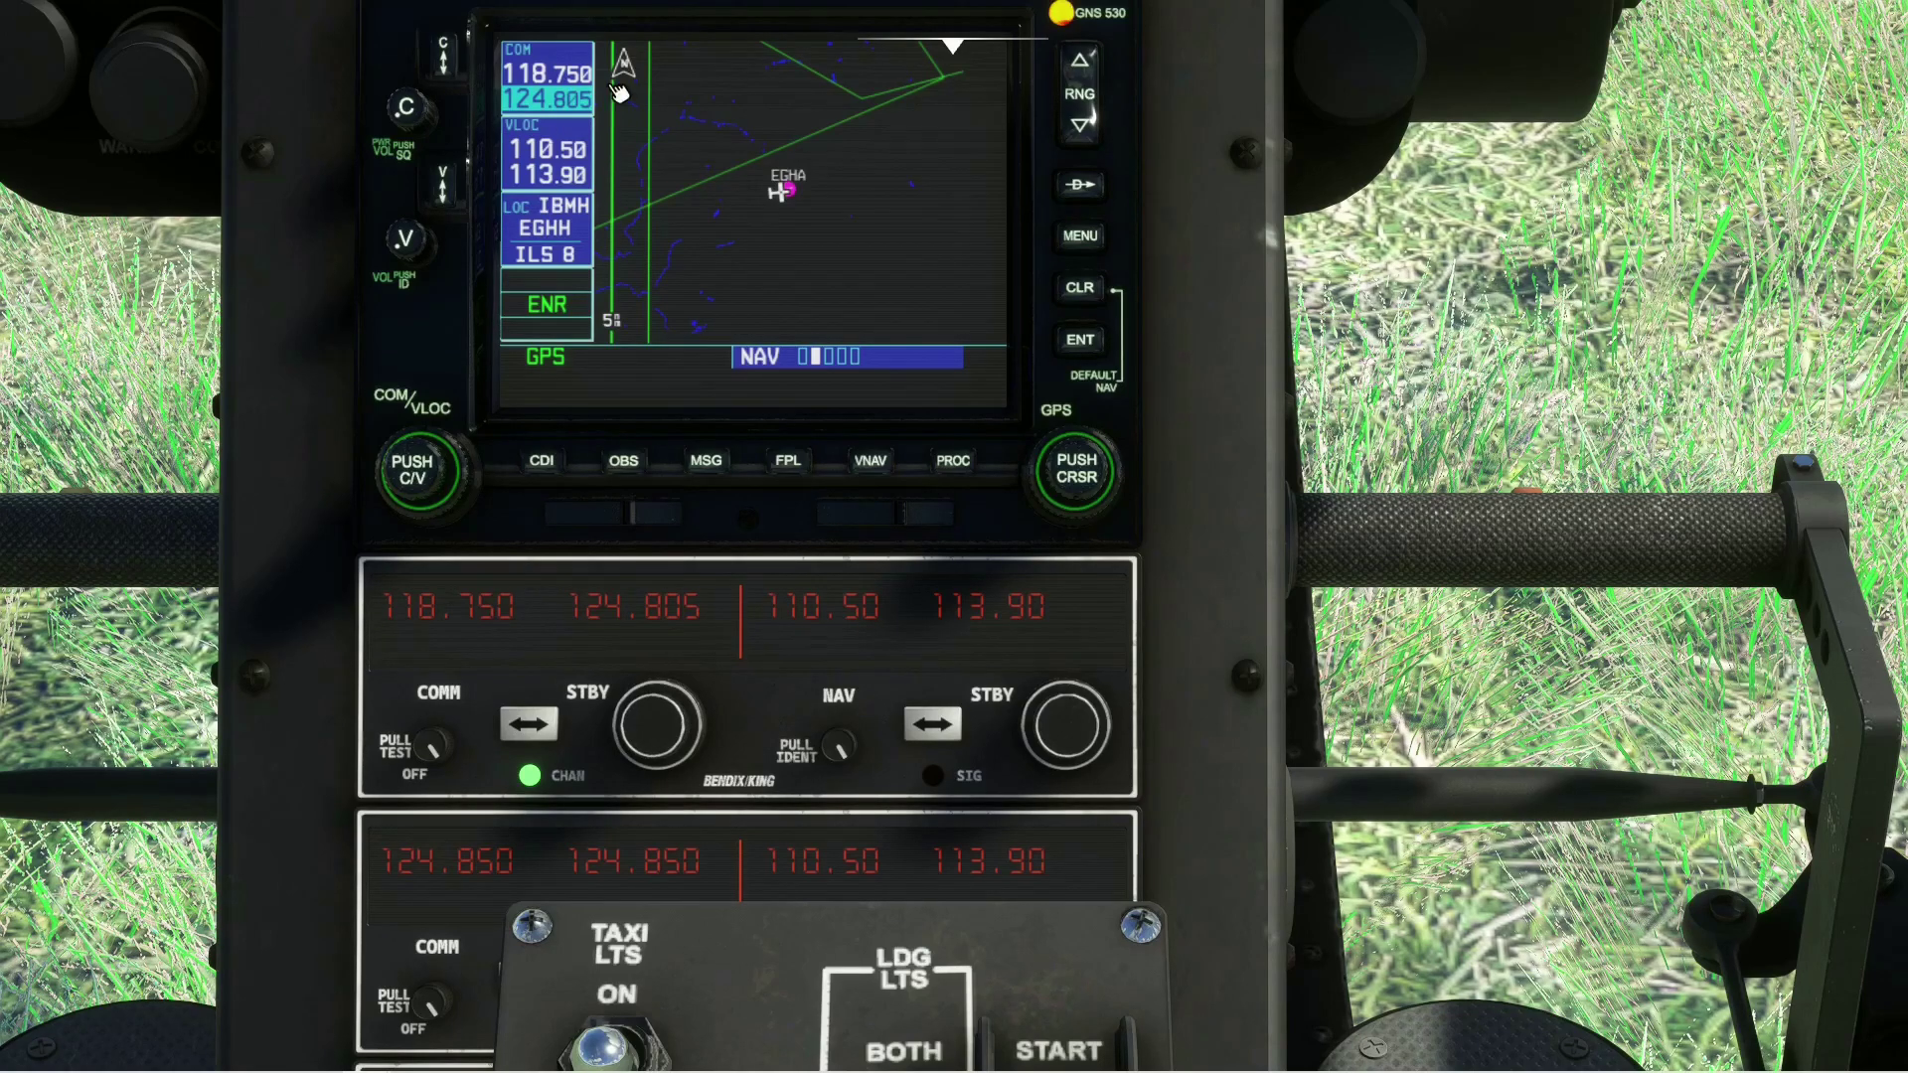
{"action": "scroll", "coordinate": [690, 728], "scroll_direction": "down", "scroll_amount": 1}
{"action": "scroll", "coordinate": [682, 732], "scroll_direction": "down", "scroll_amount": 1}
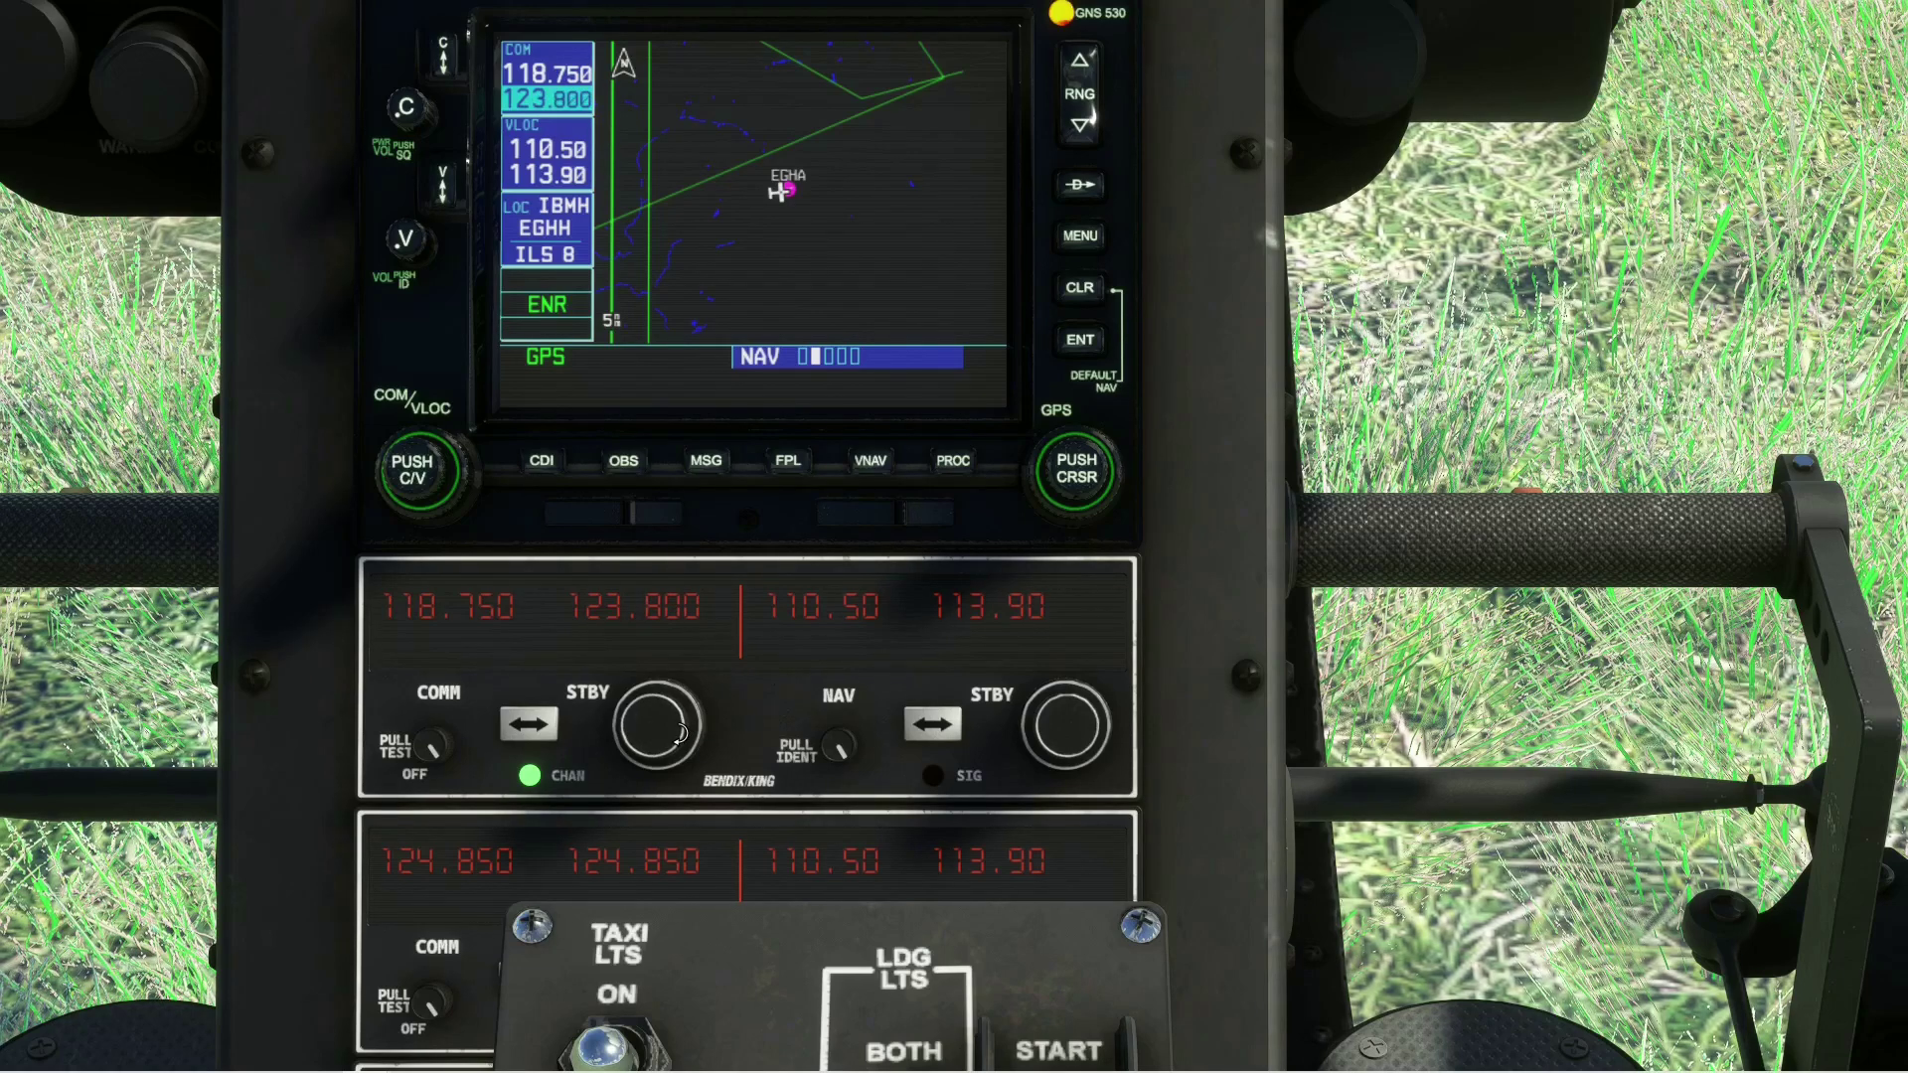
{"action": "scroll", "coordinate": [682, 732], "scroll_direction": "up", "scroll_amount": 1}
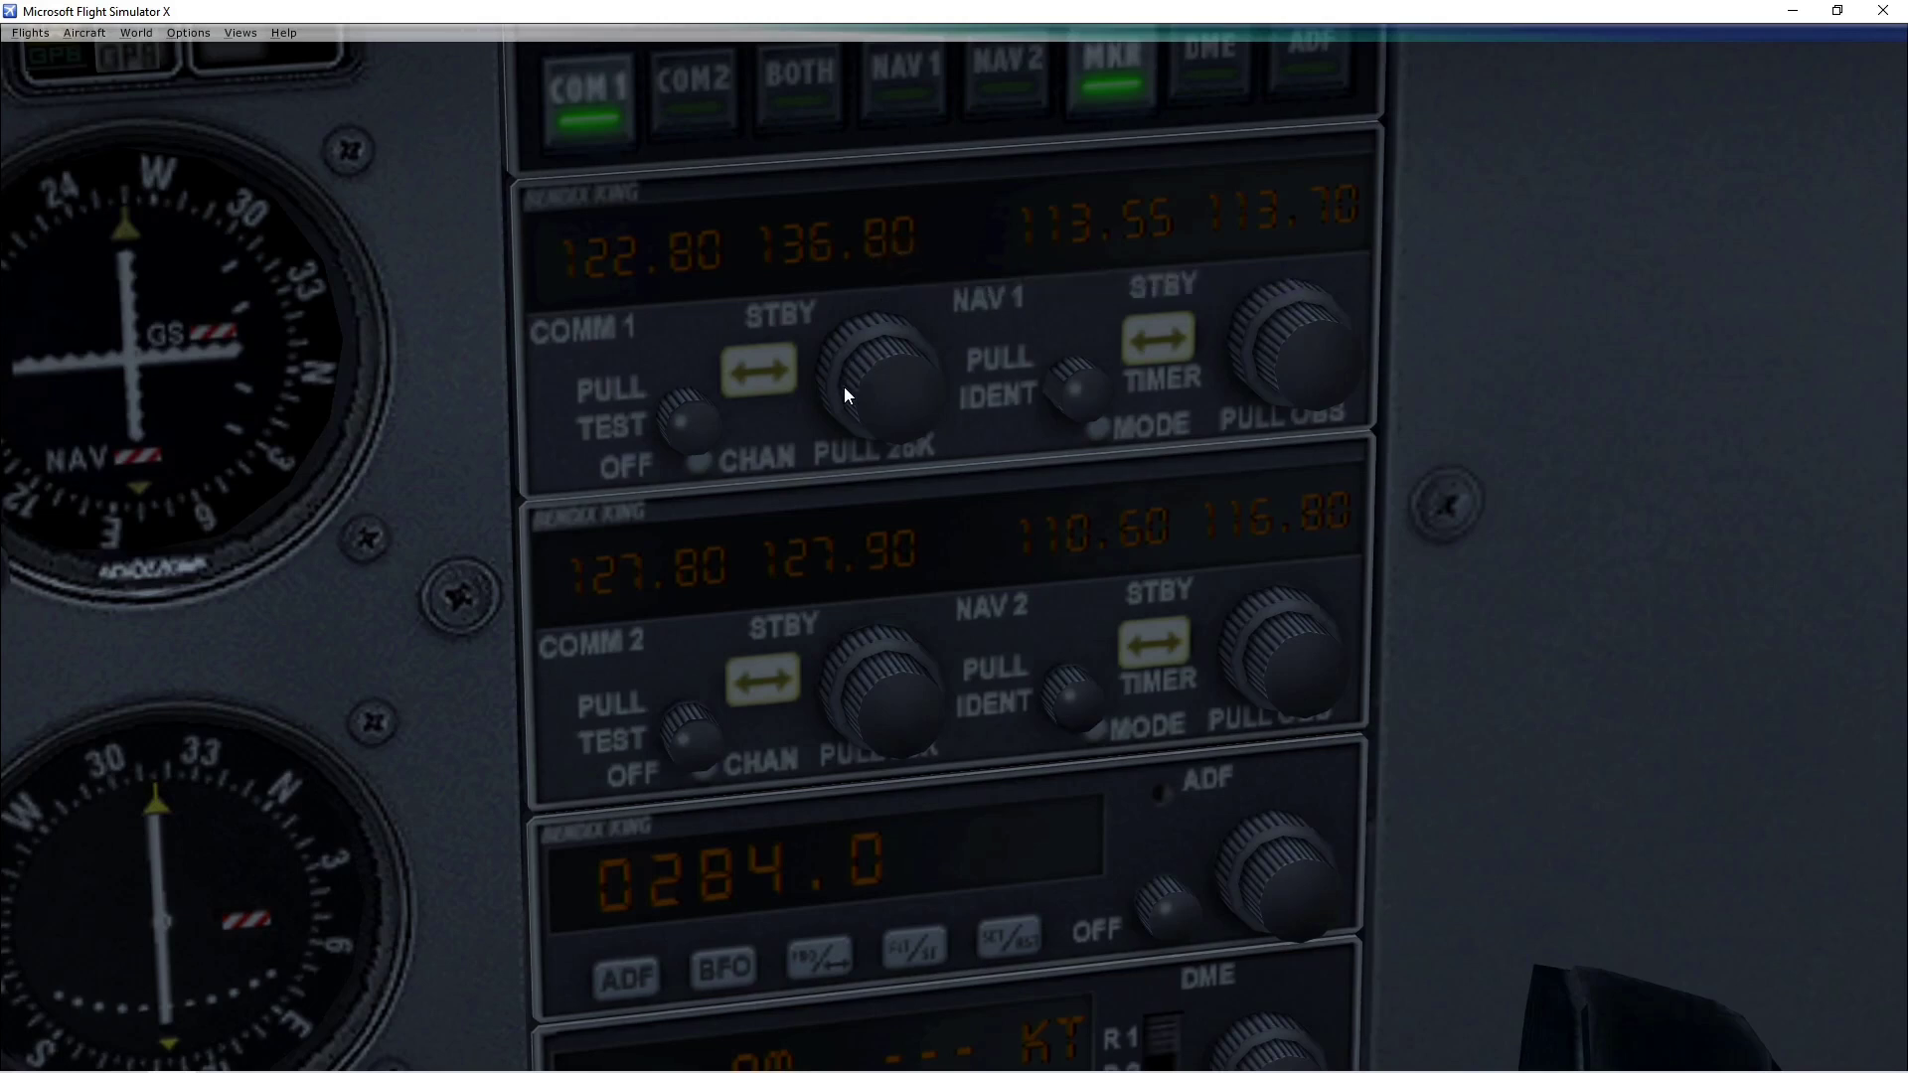
In Microsoft Flight Simulator X, lower the COMM 1 standby frequency in 25 kHz steps to 136.72.
{"action": "scroll", "coordinate": [866, 401], "scroll_direction": "down", "scroll_amount": 1}
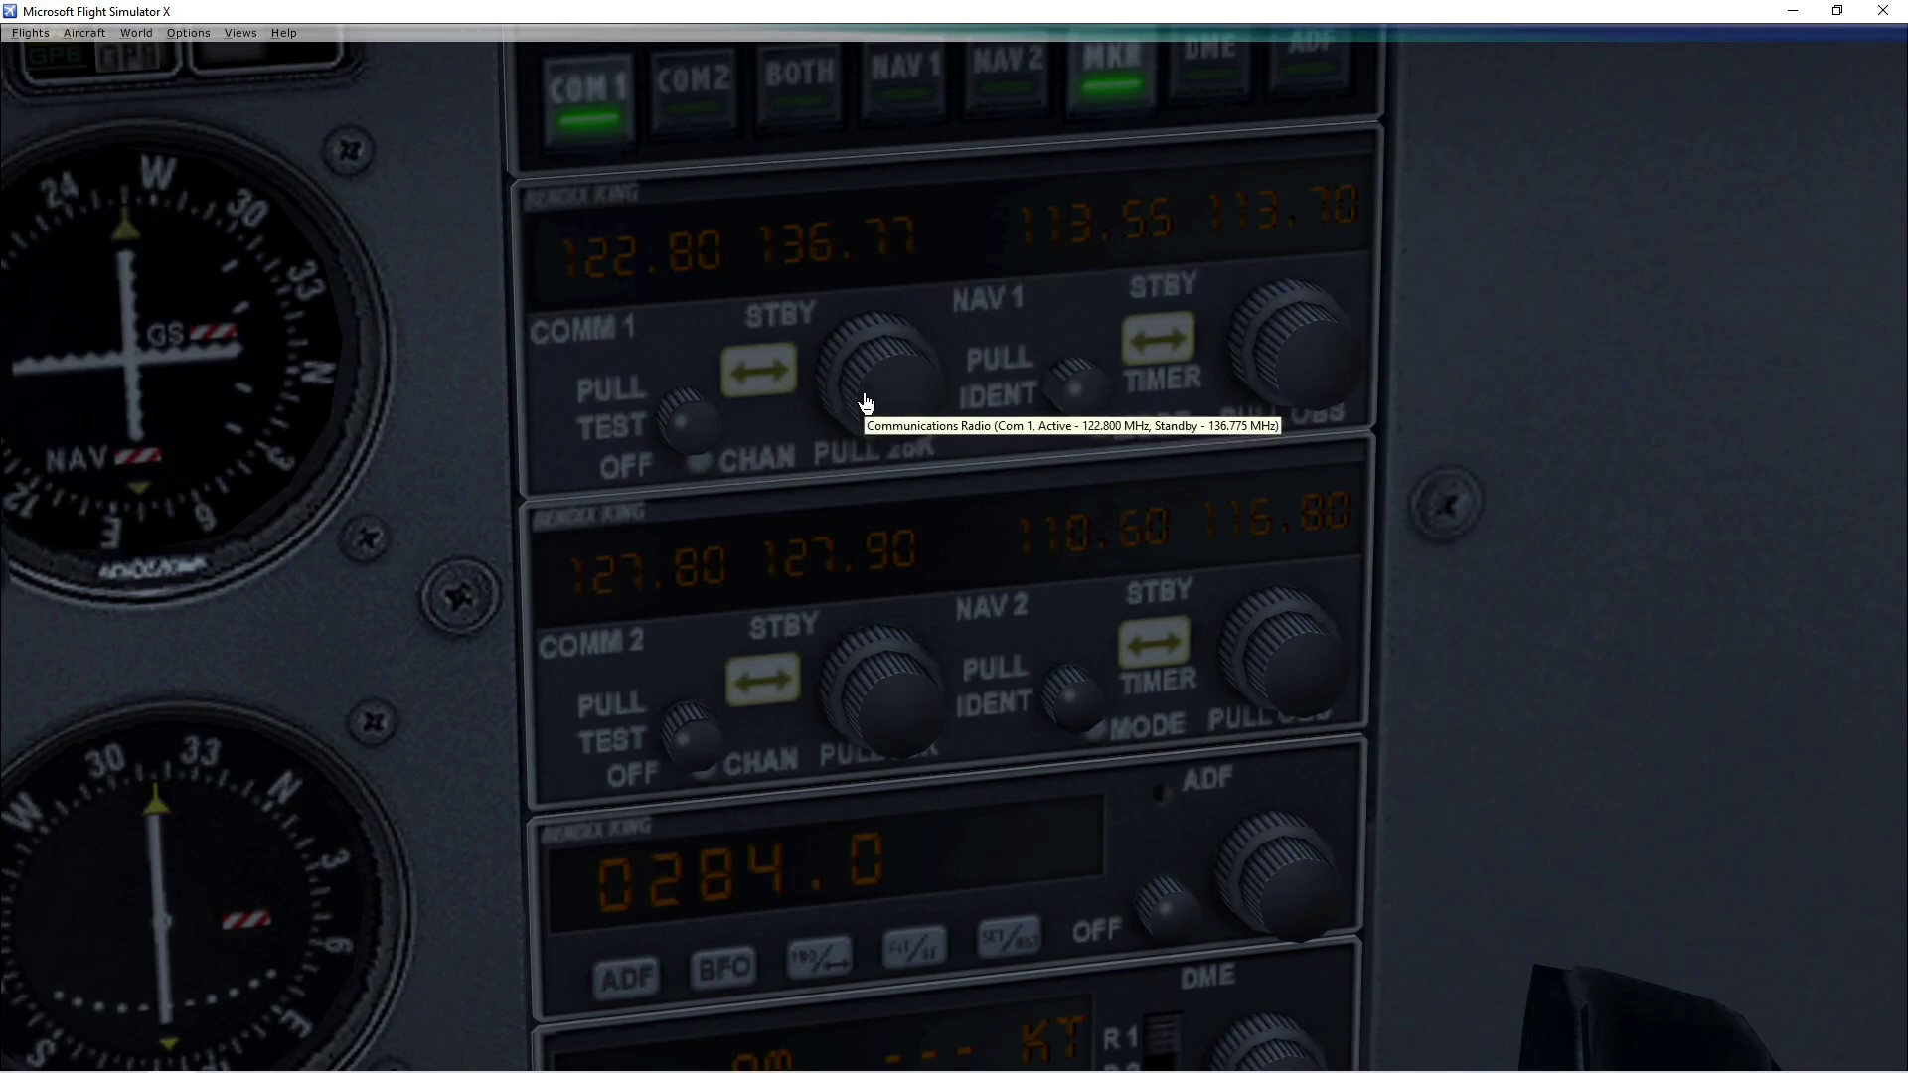
{"action": "scroll", "coordinate": [865, 401], "scroll_direction": "down", "scroll_amount": 1}
{"action": "scroll", "coordinate": [865, 401], "scroll_direction": "down", "scroll_amount": 1}
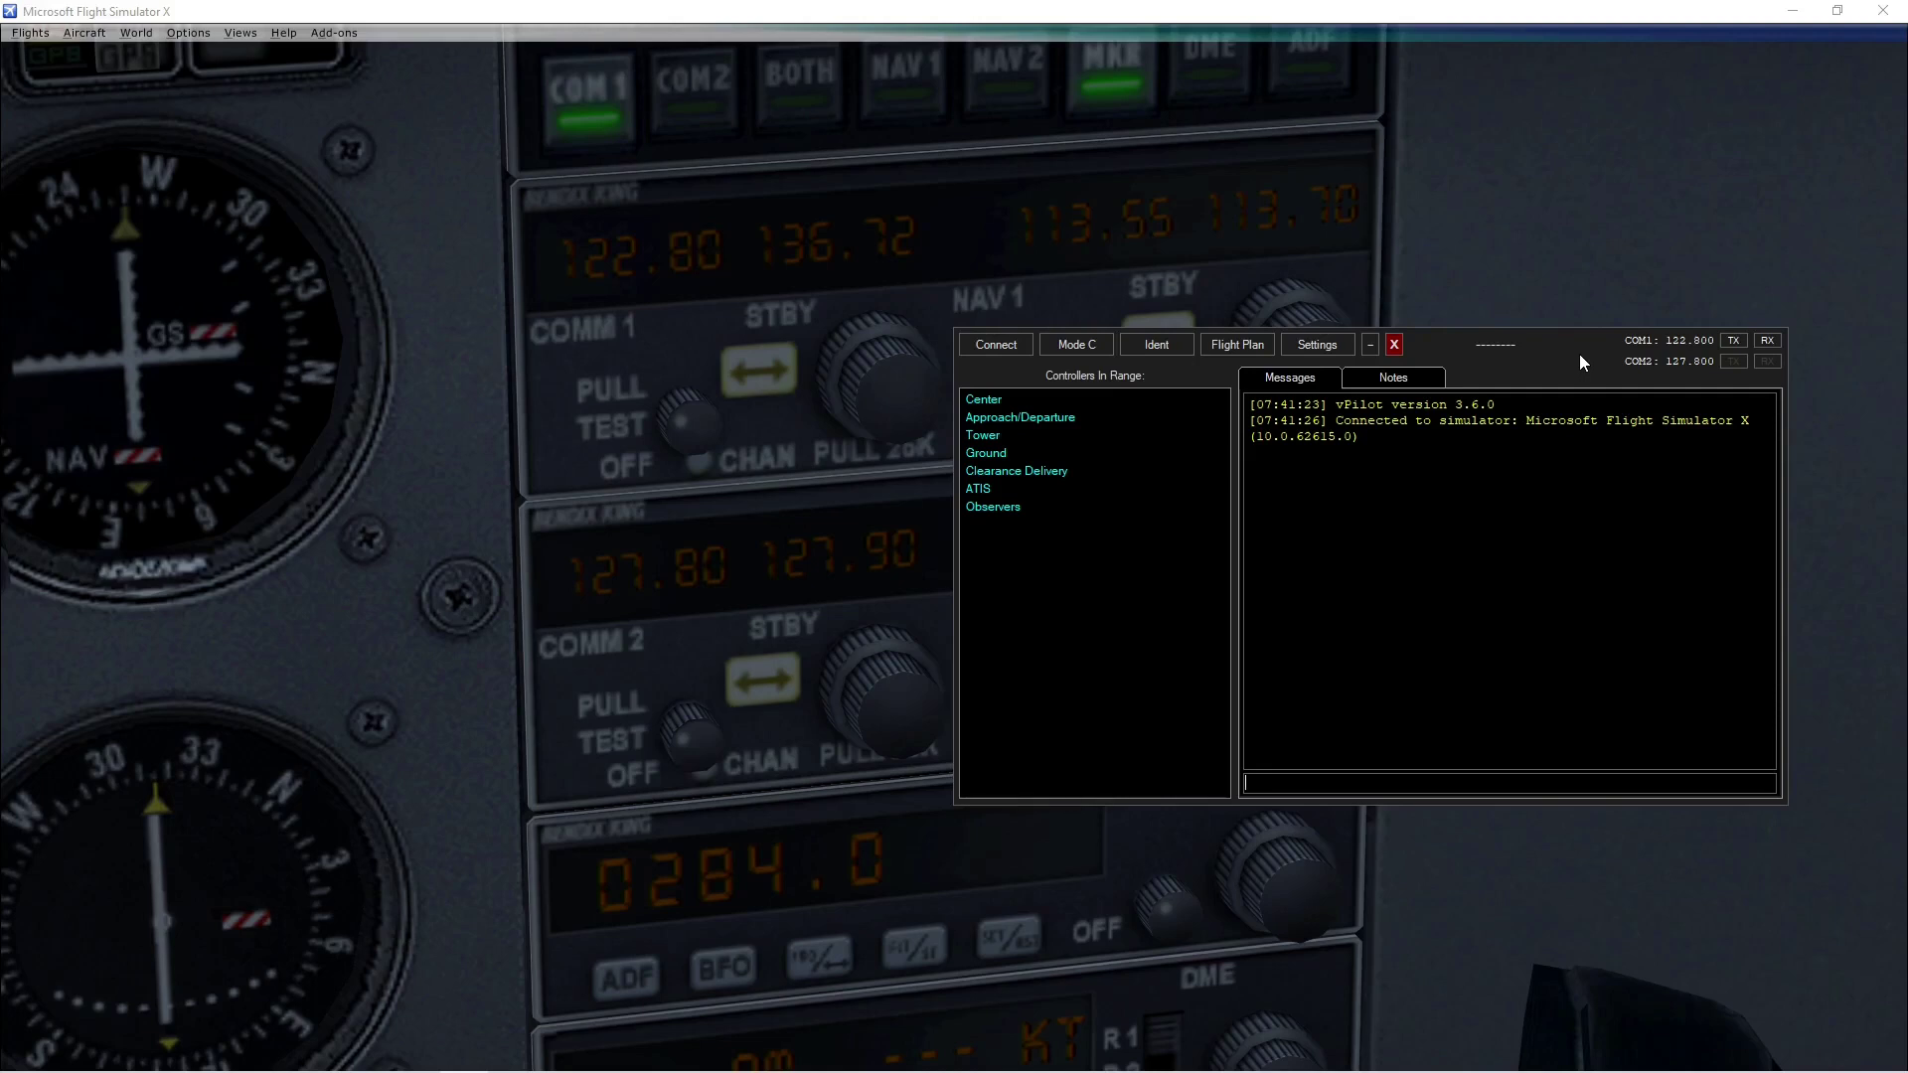
In vPilot, set both COM 1 and COM 2 to 118.705 with the commands .com1 118.705 and .com2 118.705.
{"action": "key", "text": "XF86AudioRaiseVolume"}
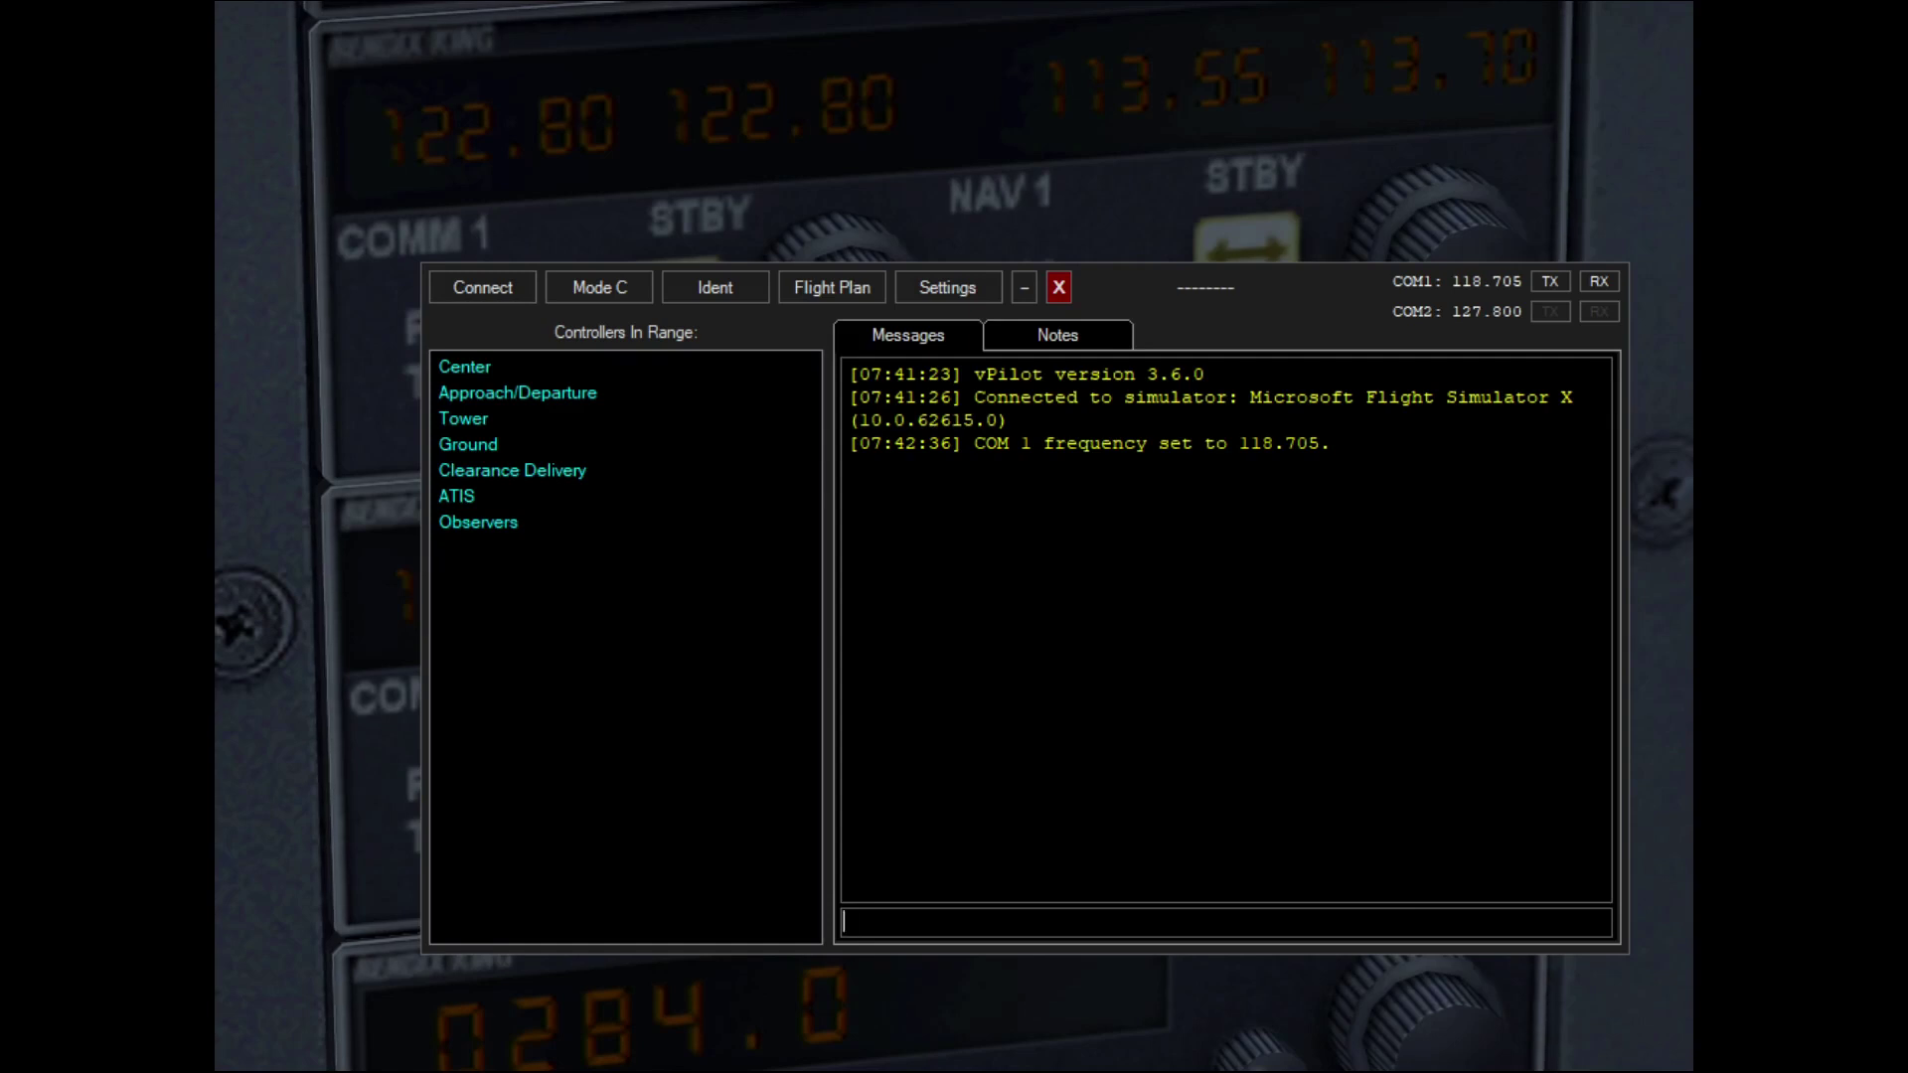
{"action": "type", "text": ".com"}
{"action": "type", "text": "1 118.705"}
{"action": "key", "text": "Return"}
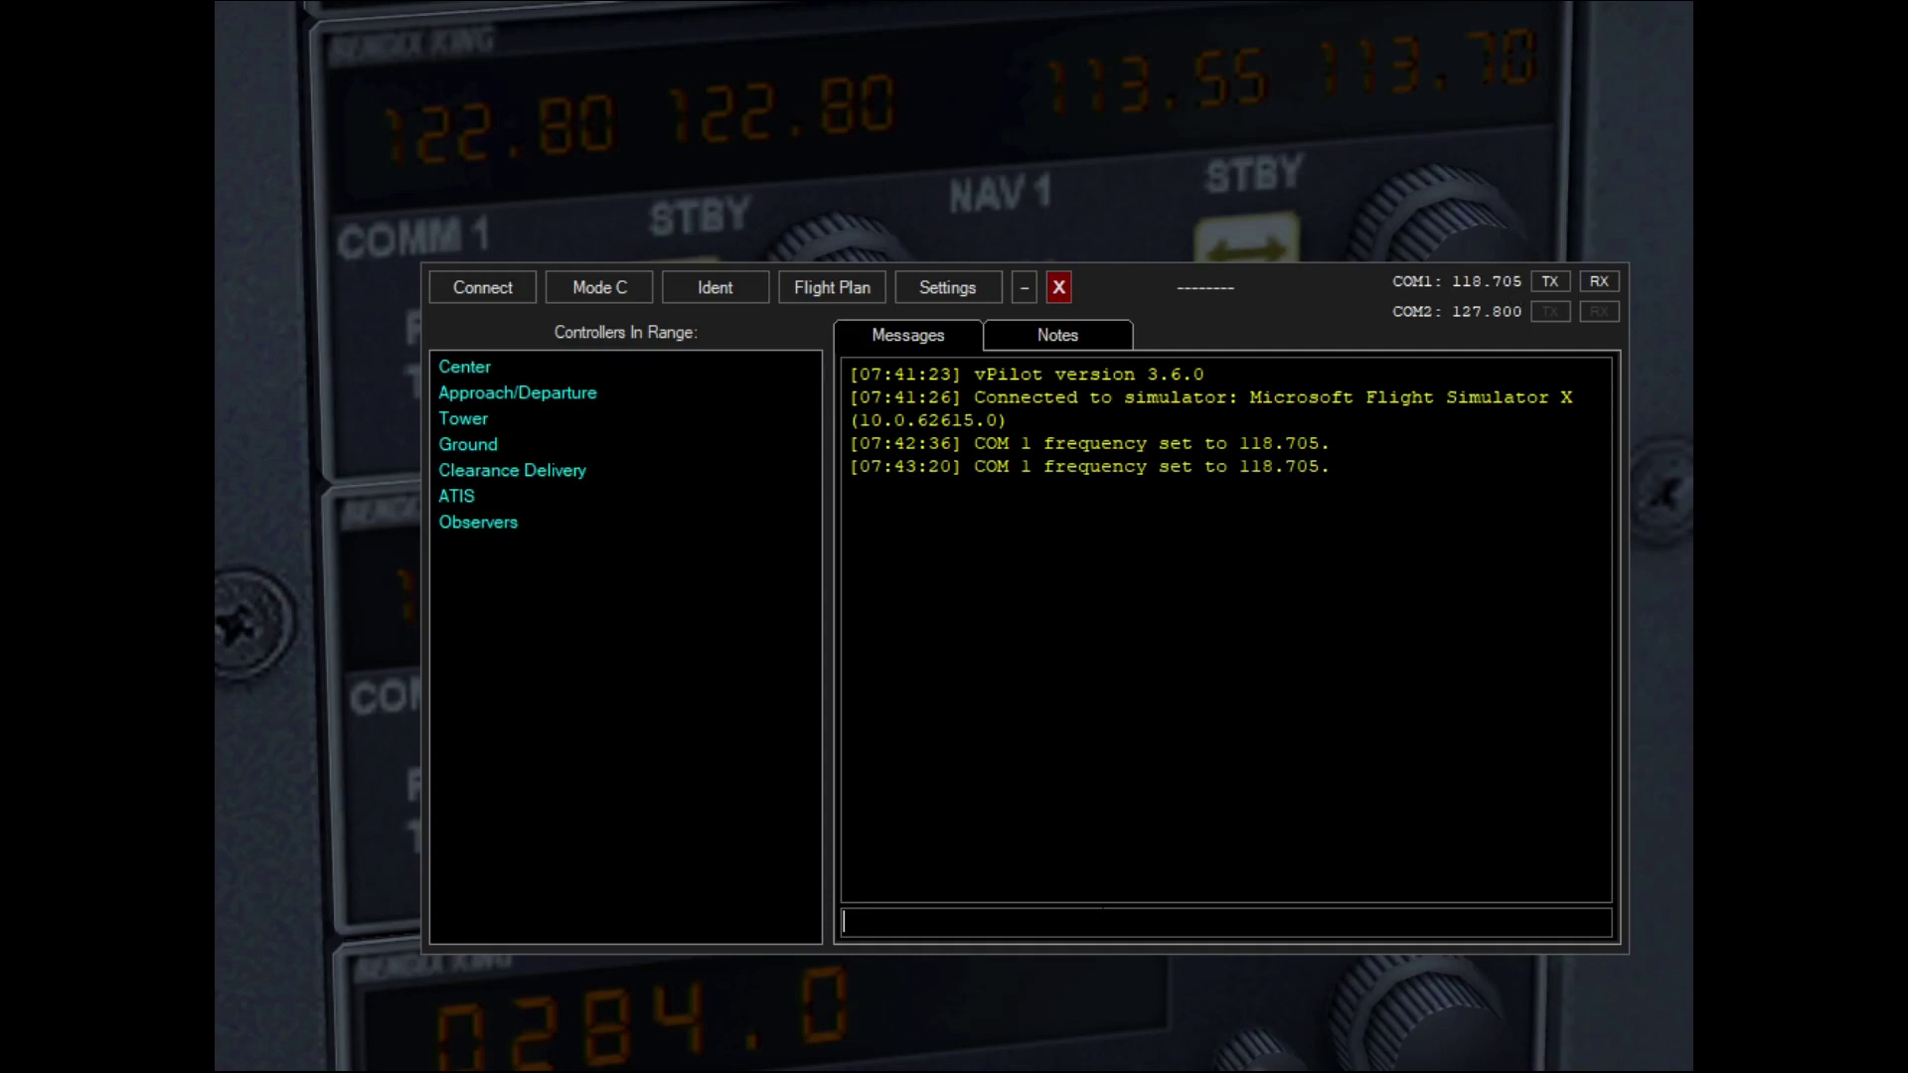
{"action": "type", "text": ".com2 118.705"}
{"action": "key", "text": "Return"}
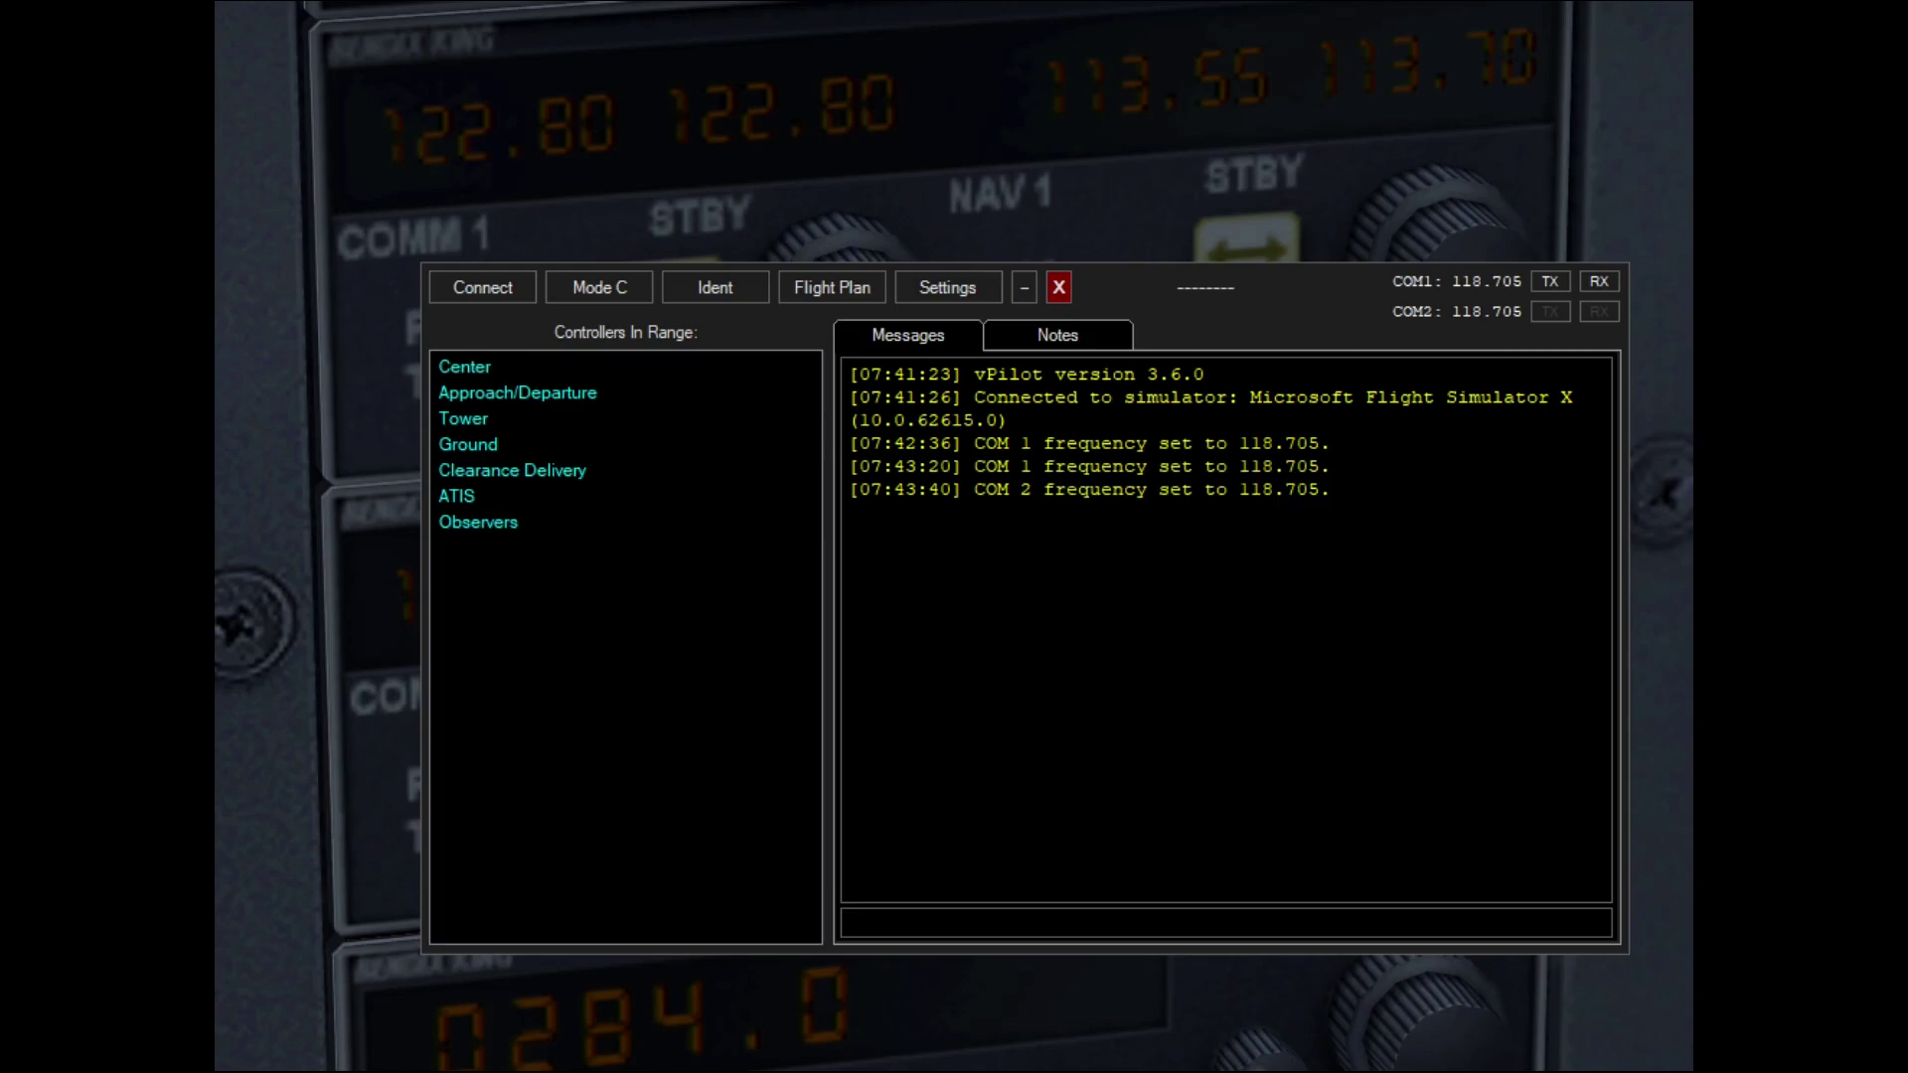